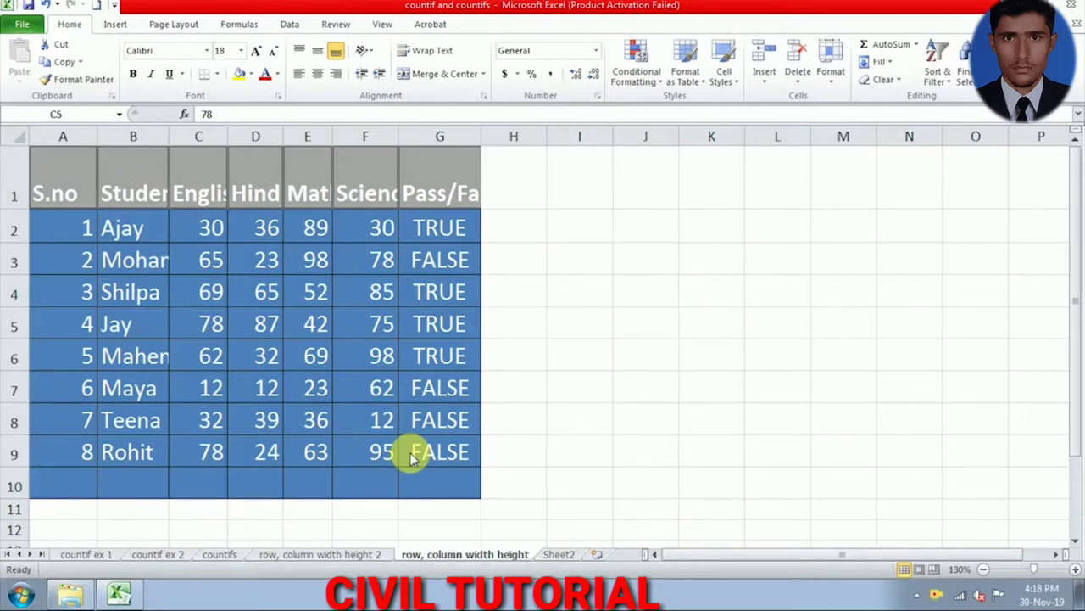
Step: Open the blank Sheet2 in the 'countif and countifs' workbook
{"action": "left_click", "coordinate": [561, 556]}
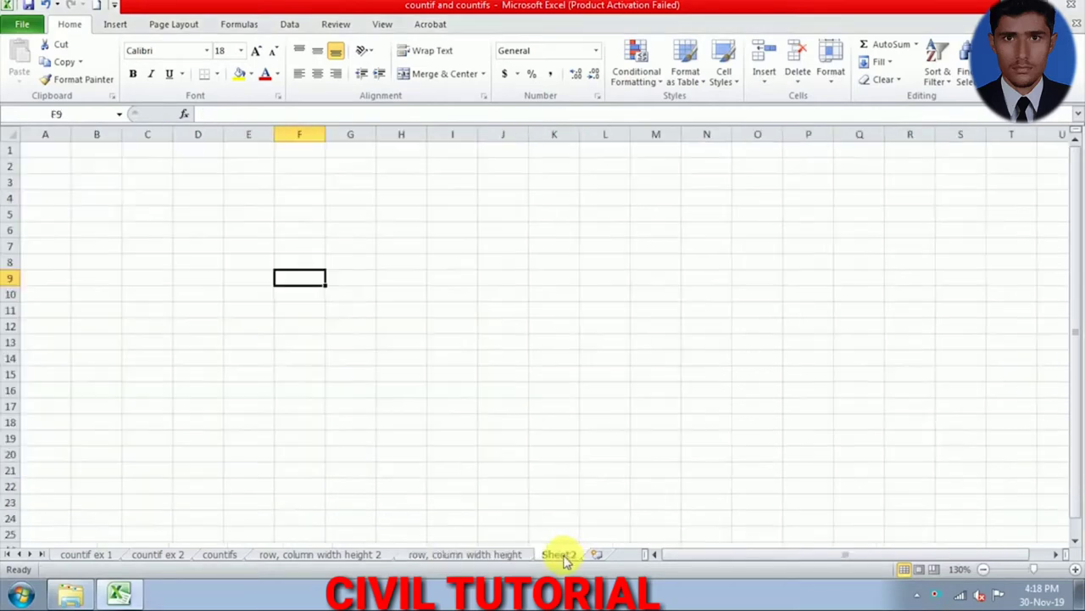
Step: Enter a person's full name in cell D6
{"action": "left_click", "coordinate": [242, 215]}
{"action": "left_click", "coordinate": [208, 217]}
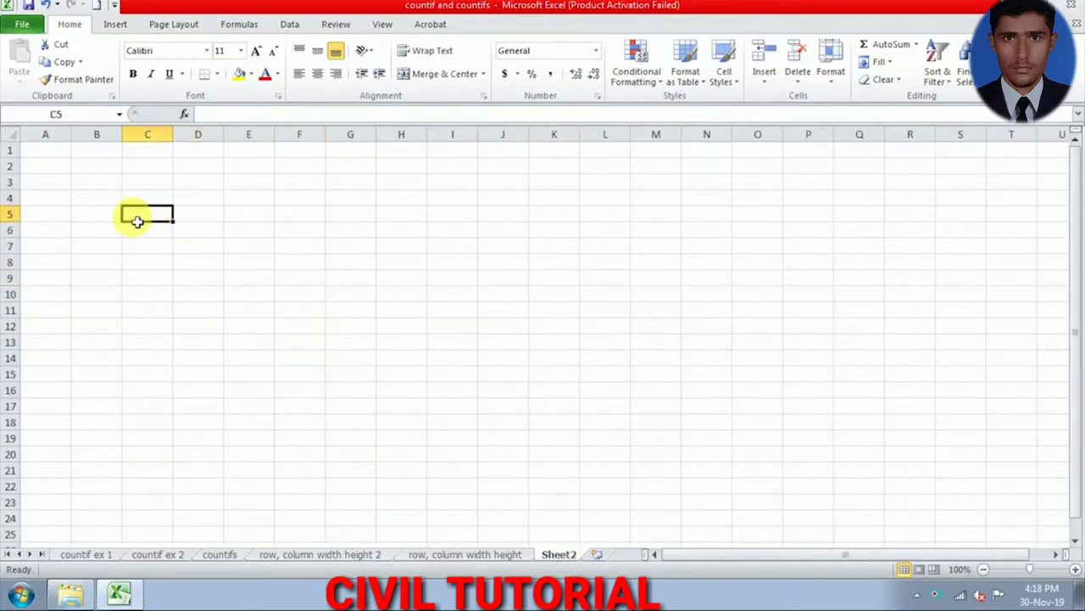
{"action": "left_click_drag", "start_coordinate": [138, 218], "coordinate": [141, 232]}
{"action": "left_click", "coordinate": [214, 234]}
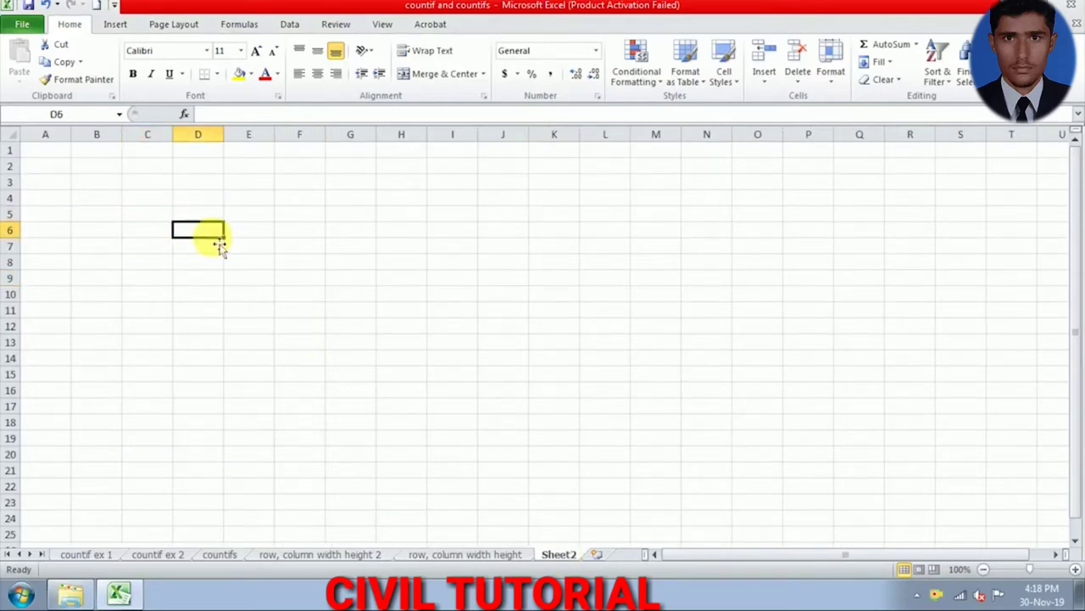
{"action": "left_click", "coordinate": [245, 235]}
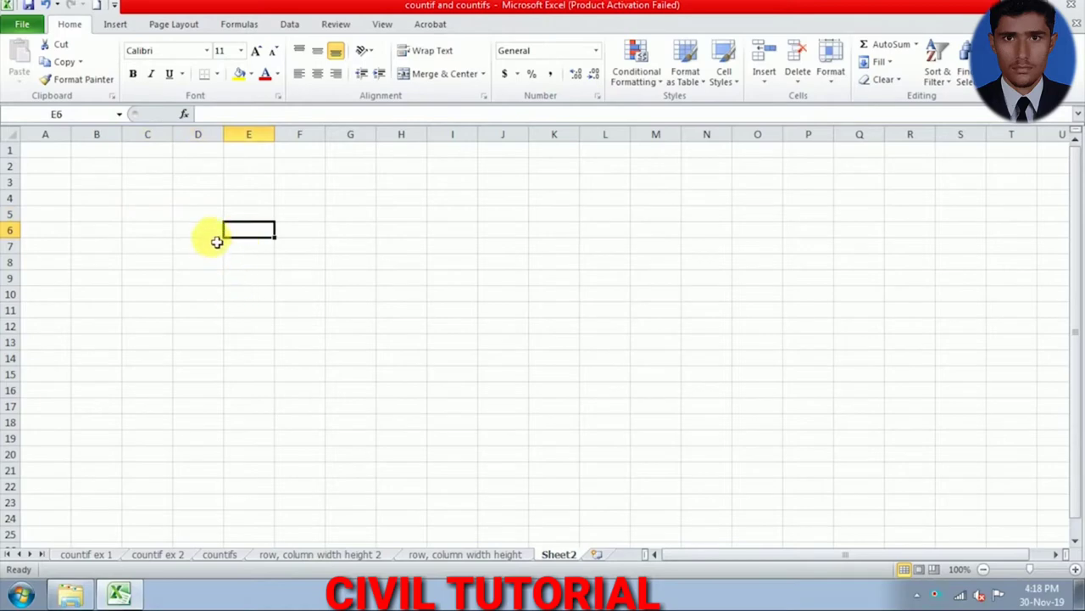
{"action": "left_click", "coordinate": [214, 233]}
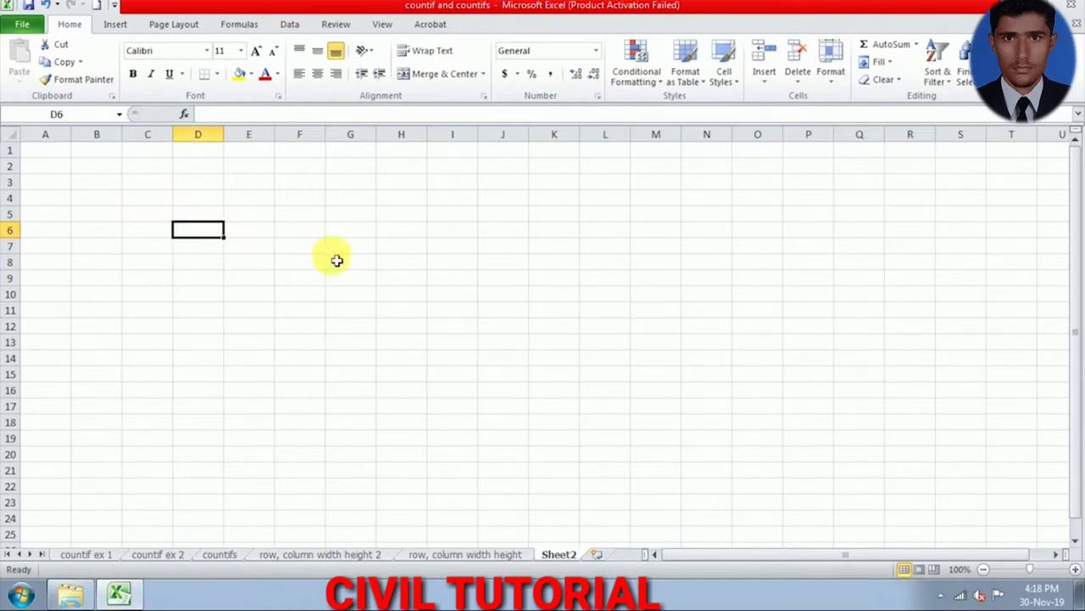
{"action": "type", "text": "h"}
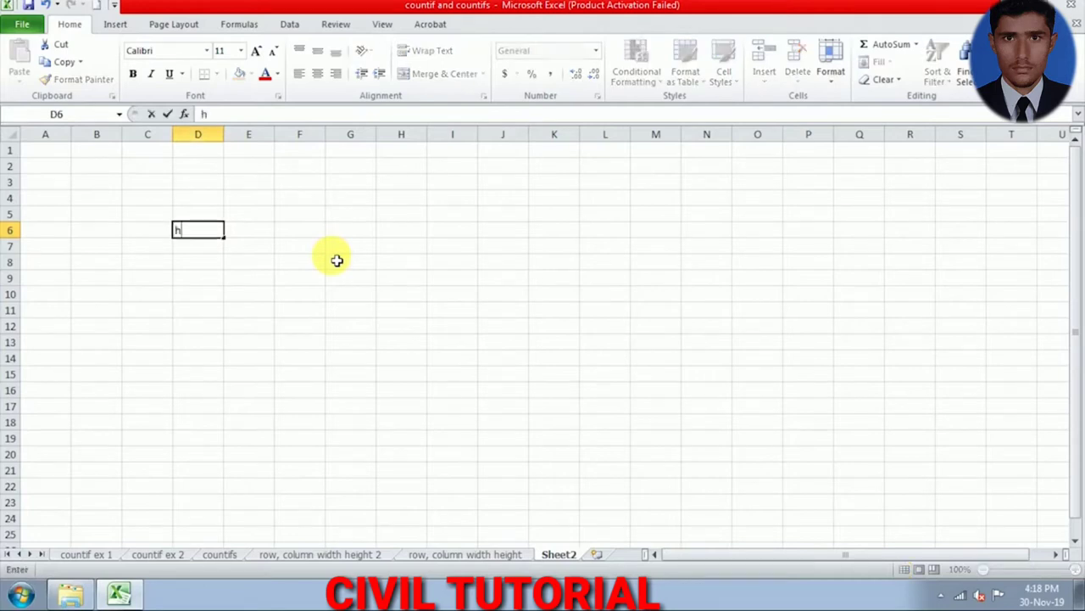
{"action": "type", "text": "mendra s"}
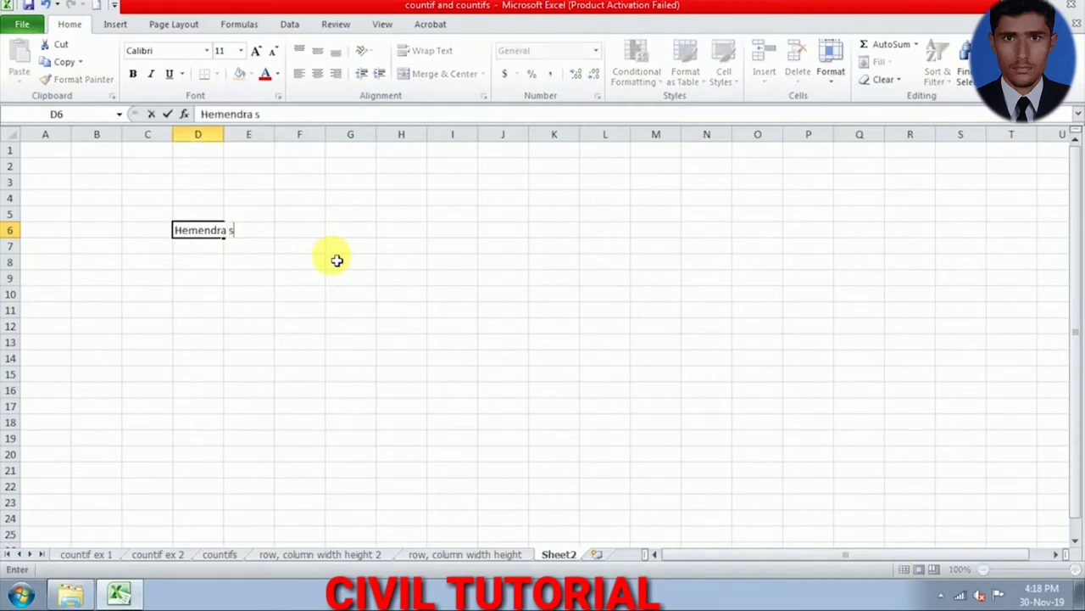
{"action": "type", "text": "nghBhati"}
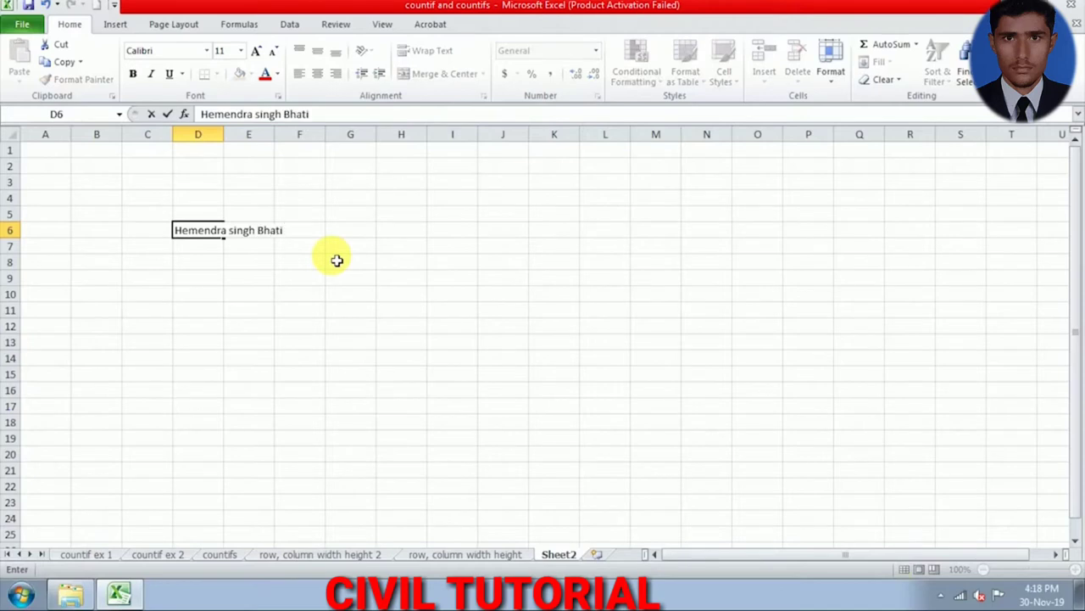
{"action": "left_click", "coordinate": [249, 329]}
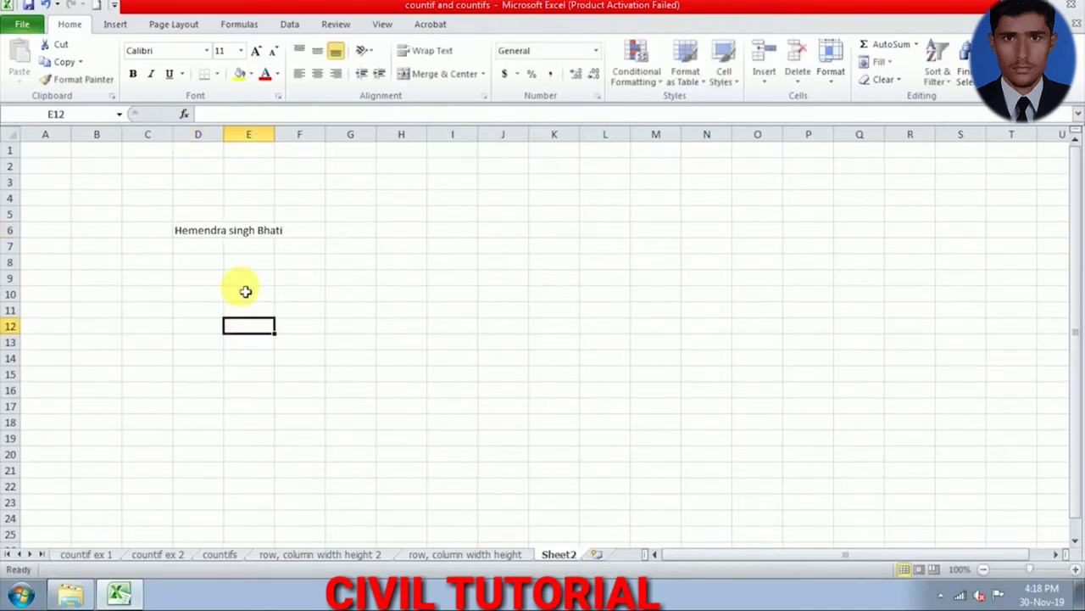
Step: Widen column D to 20.57 so the name fits, then go back to the 'row, column width height' sheet
{"action": "left_click", "coordinate": [209, 234]}
{"action": "left_click", "coordinate": [240, 233]}
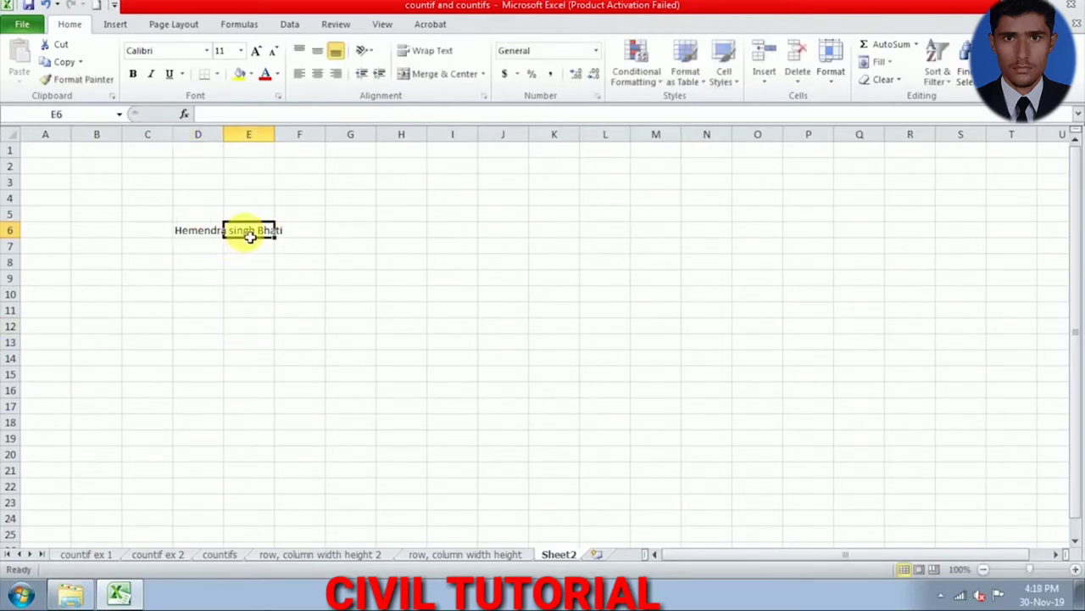
{"action": "left_click", "coordinate": [209, 258]}
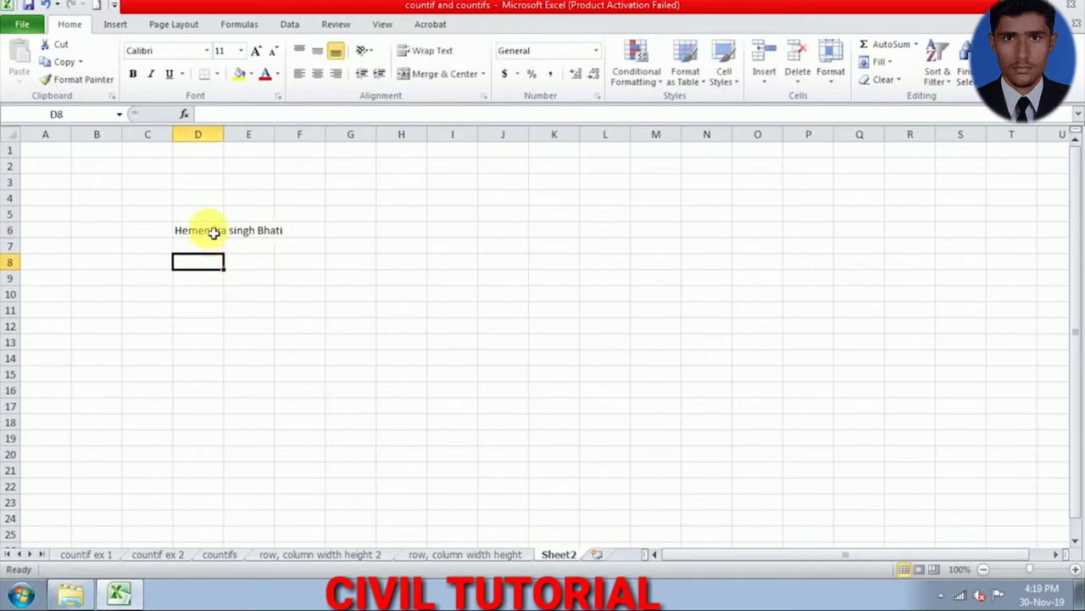
{"action": "left_click", "coordinate": [215, 234]}
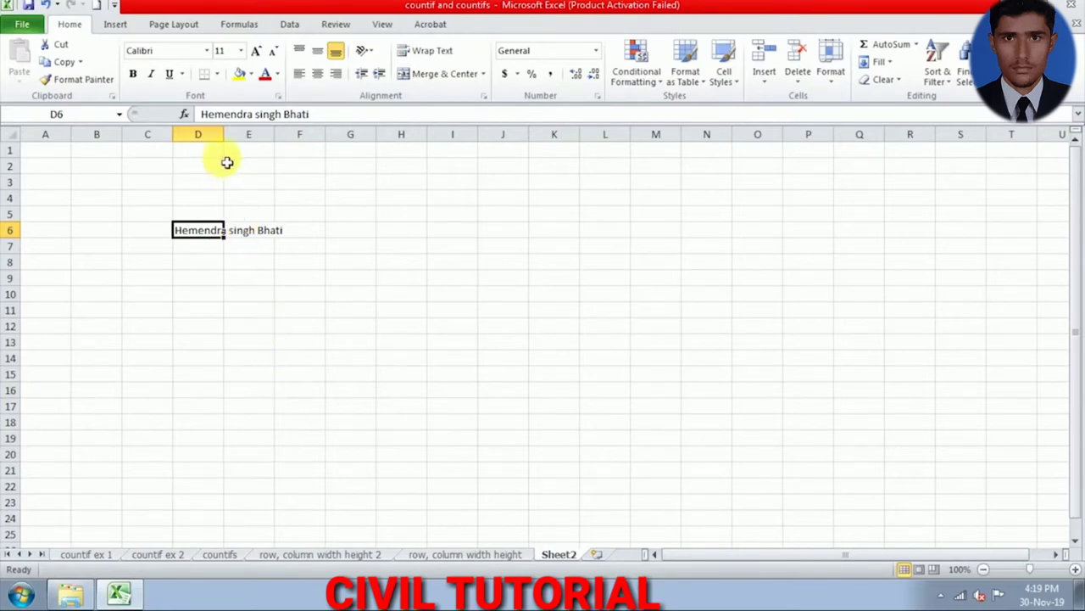
{"action": "left_click_drag", "start_coordinate": [226, 141], "coordinate": [292, 140]}
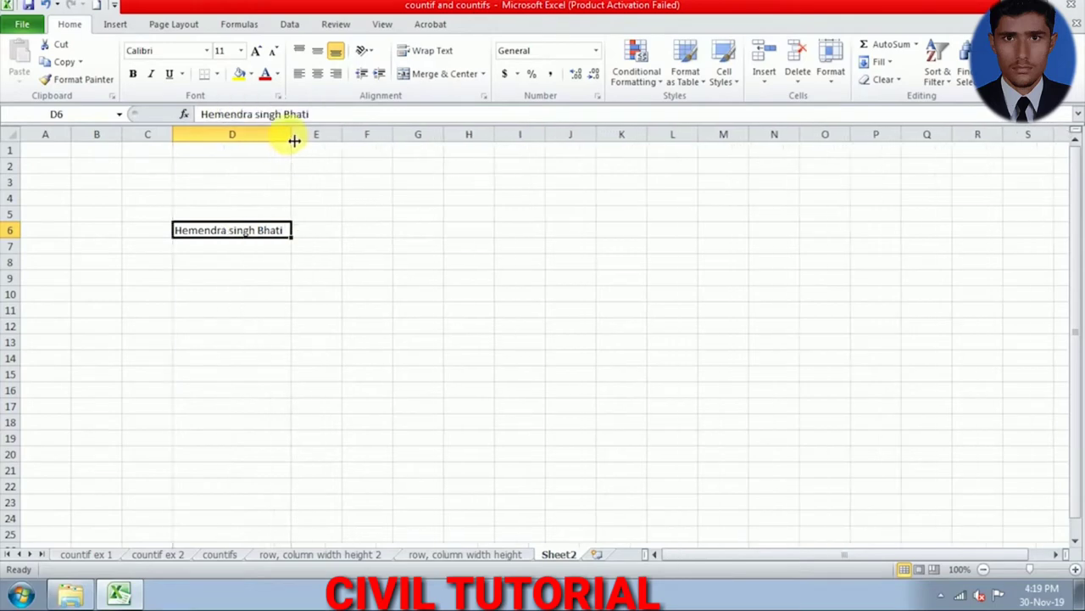
{"action": "left_click", "coordinate": [255, 278]}
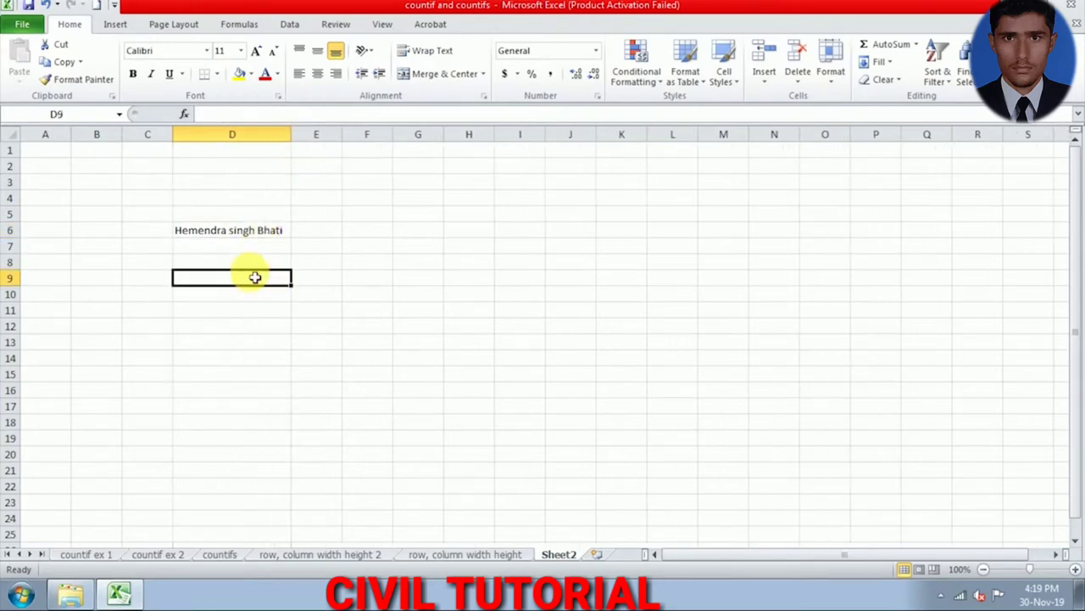
{"action": "left_click", "coordinate": [255, 229]}
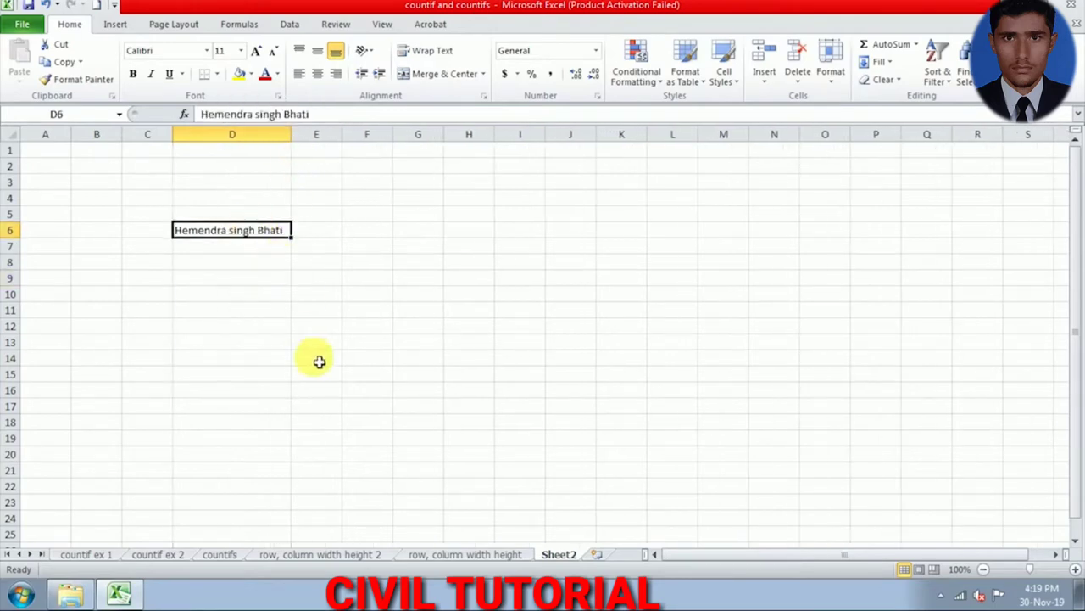
{"action": "left_click", "coordinate": [474, 556]}
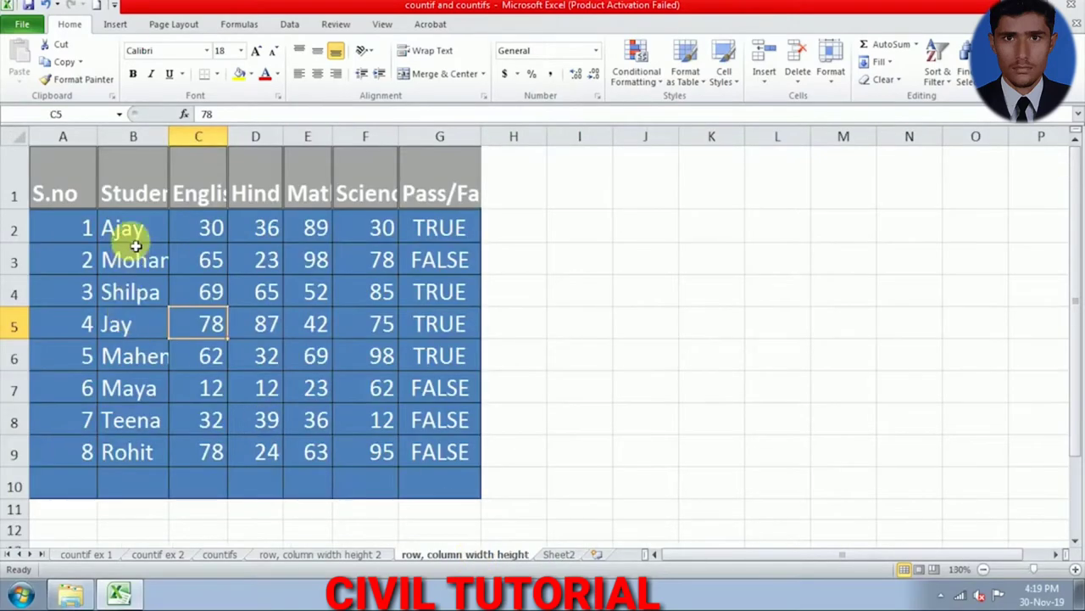
{"action": "left_click", "coordinate": [146, 191]}
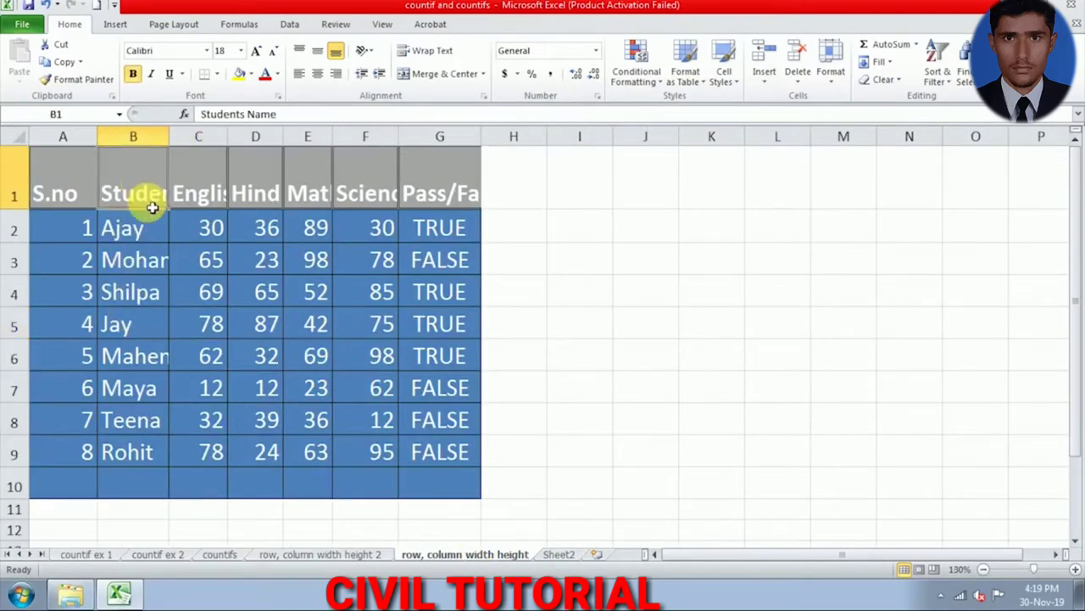
{"action": "left_click", "coordinate": [155, 263]}
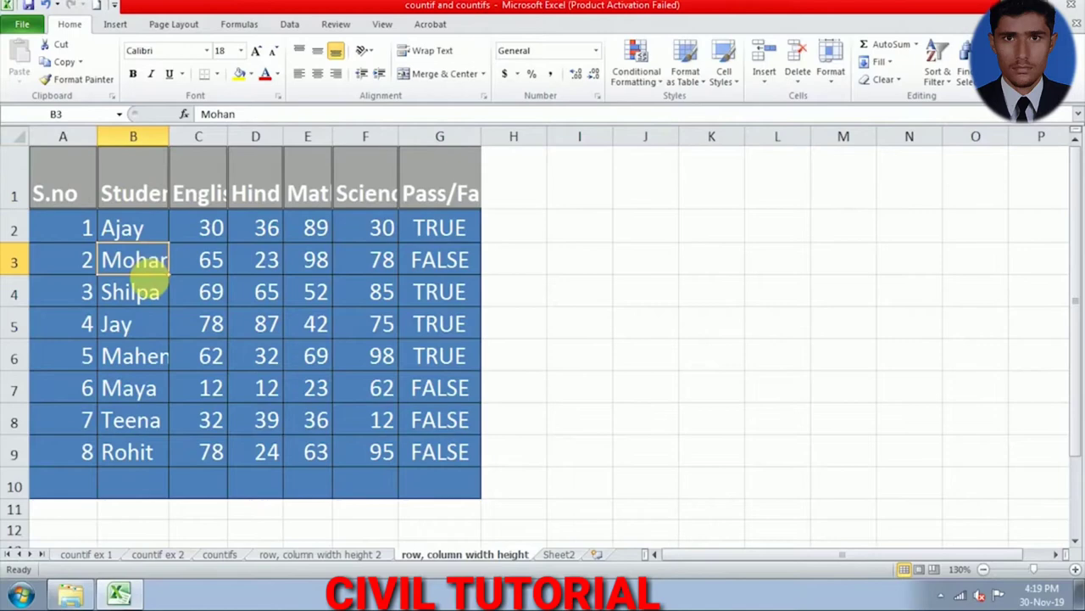
{"action": "left_click", "coordinate": [151, 193]}
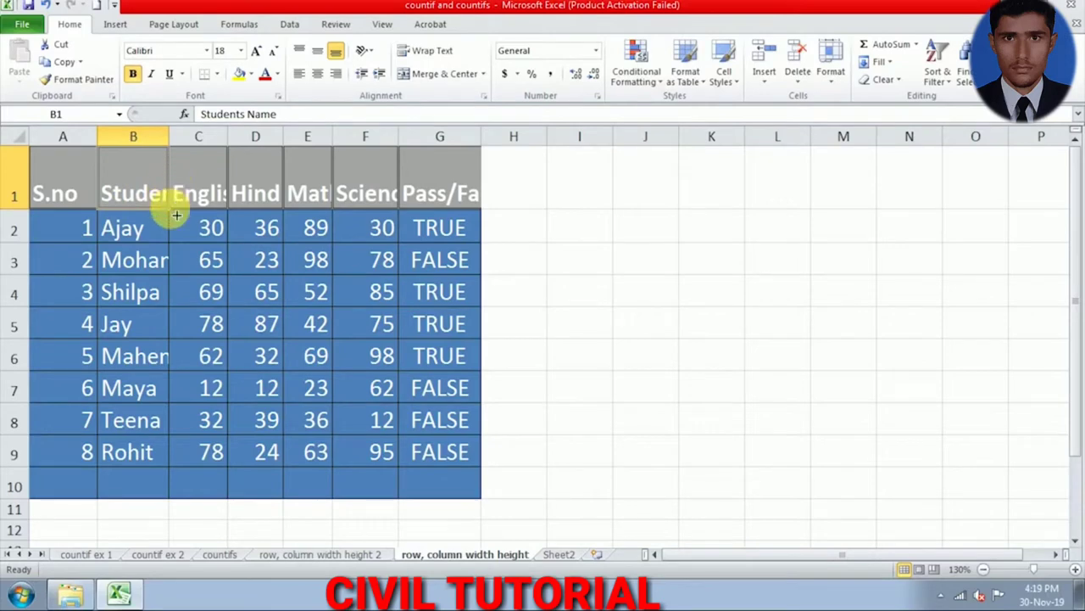
{"action": "left_click", "coordinate": [134, 363]}
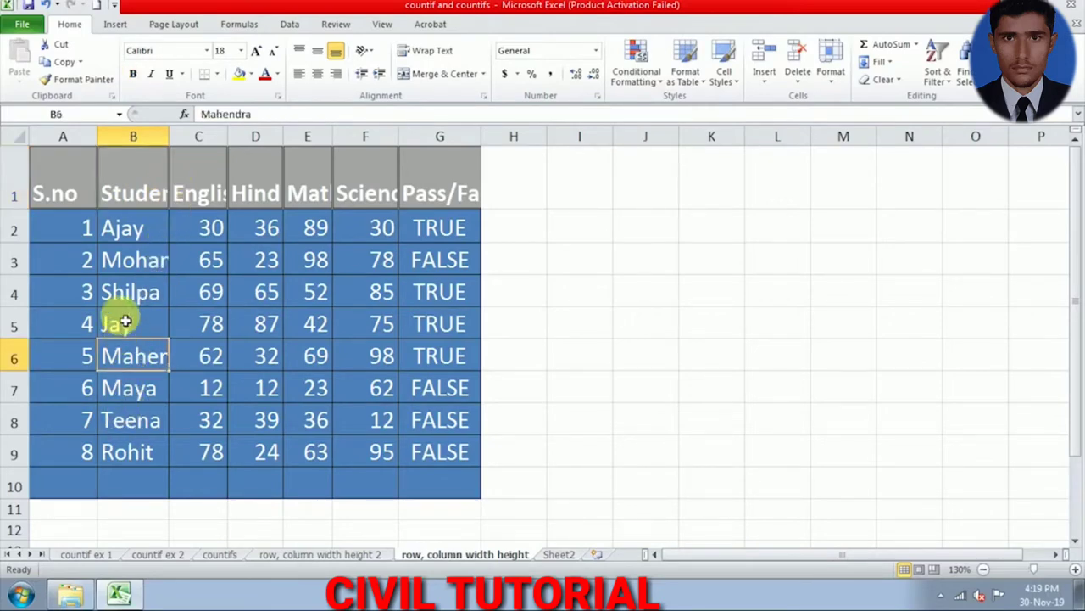
{"action": "left_click", "coordinate": [127, 267]}
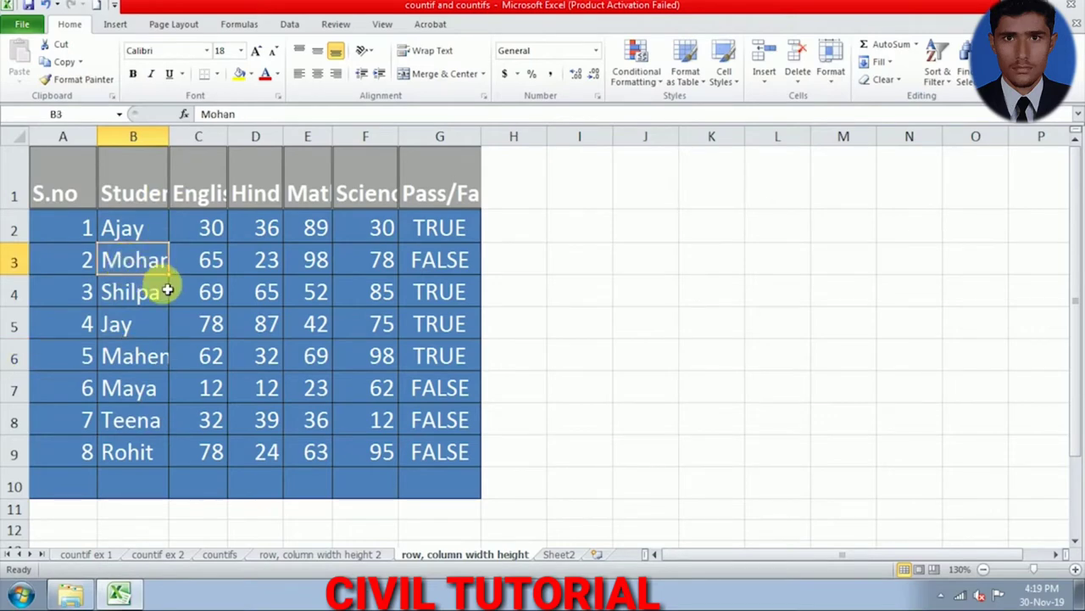
{"action": "left_click", "coordinate": [220, 204]}
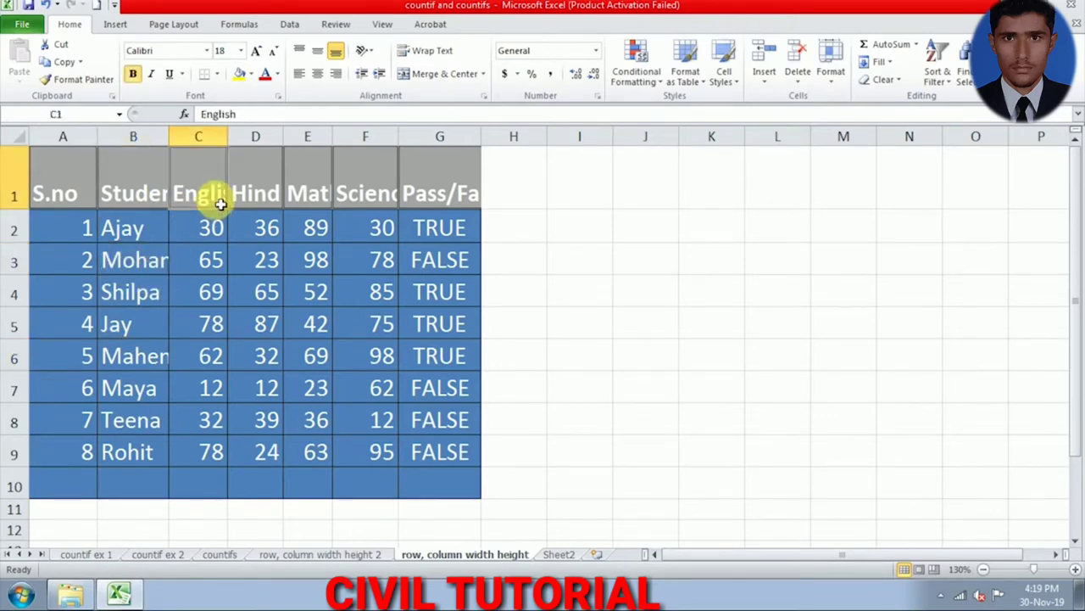
{"action": "left_click", "coordinate": [212, 244]}
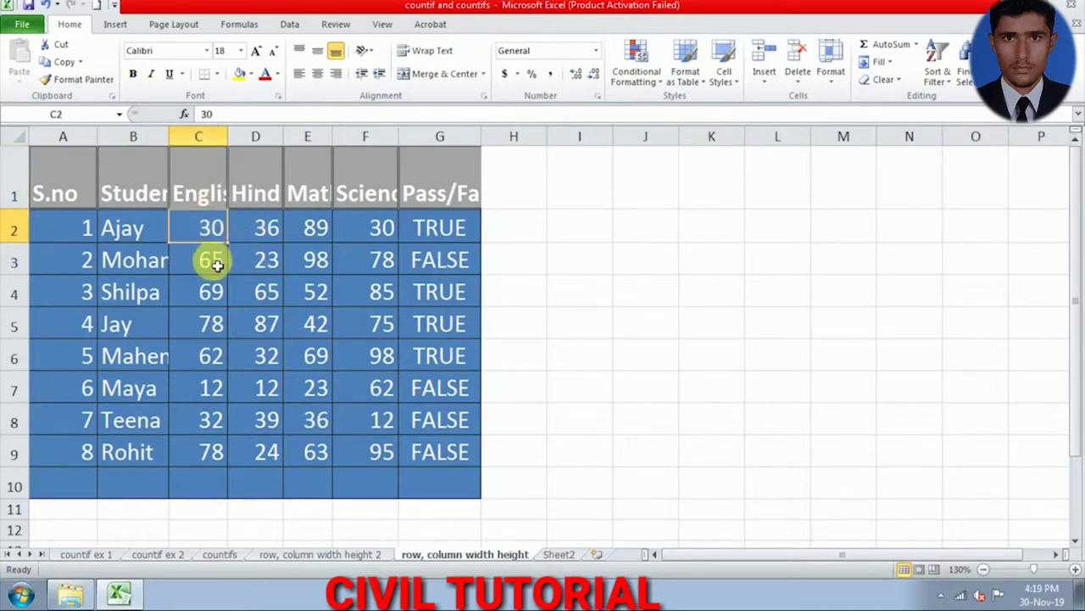
{"action": "left_click", "coordinate": [203, 265]}
{"action": "left_click", "coordinate": [197, 291]}
{"action": "left_click", "coordinate": [208, 322]}
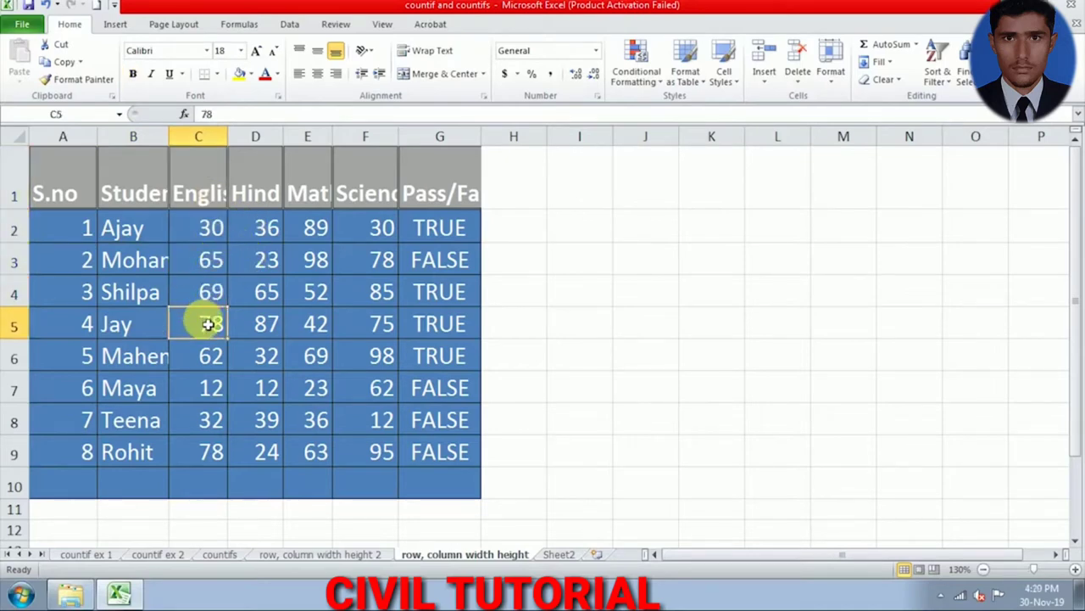
{"action": "left_click", "coordinate": [199, 358]}
{"action": "left_click", "coordinate": [206, 388]}
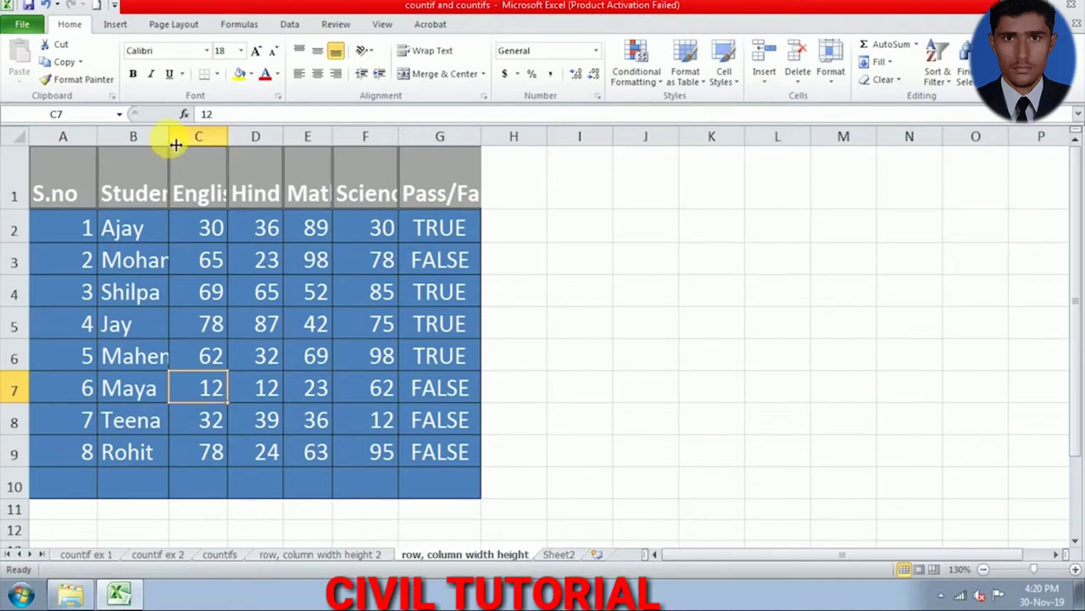
Step: Widen column B so 'Students Name' and names like Mahendra, Jay, Shilpa and Mohan show fully
{"action": "left_click_drag", "start_coordinate": [176, 145], "coordinate": [279, 142]}
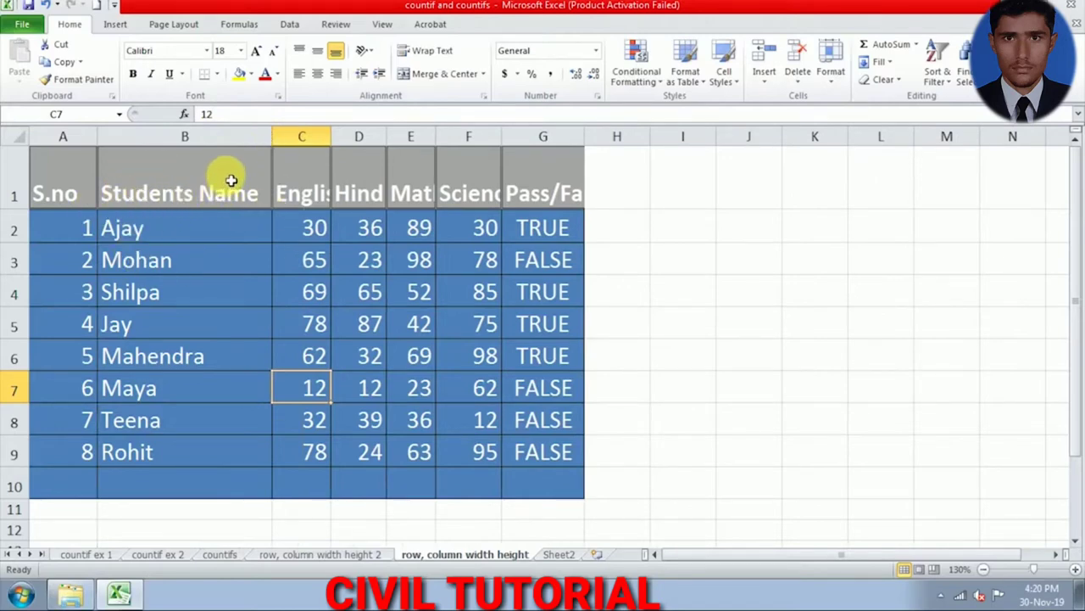
{"action": "left_click", "coordinate": [174, 361]}
{"action": "left_click", "coordinate": [164, 323]}
{"action": "left_click", "coordinate": [163, 292]}
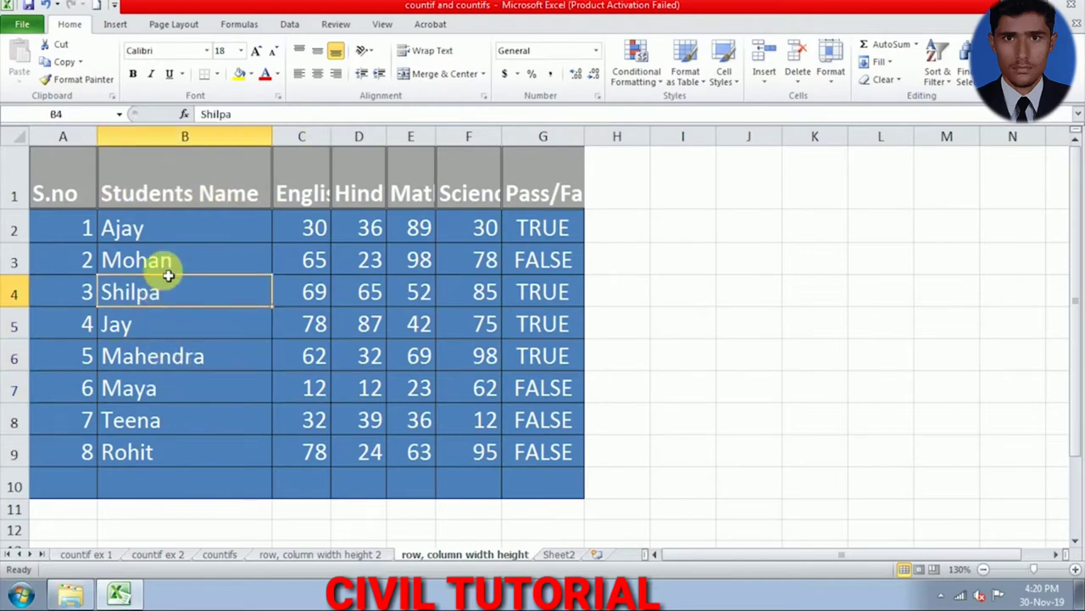
{"action": "left_click", "coordinate": [168, 266]}
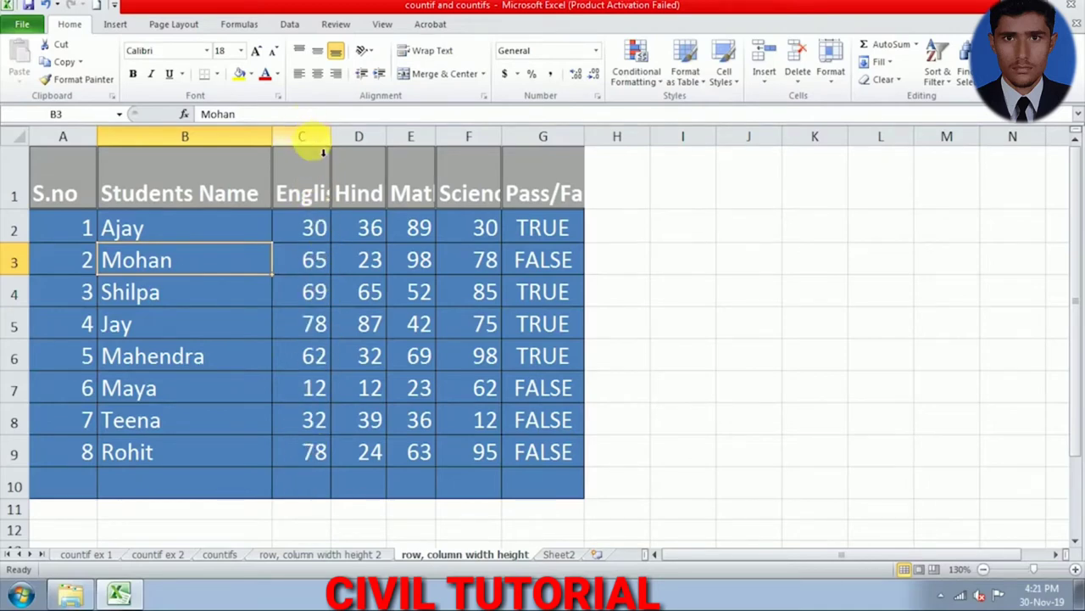
Step: Set a new width for the English column, then widen column D so 'Hindi' fits
{"action": "right_click", "coordinate": [318, 144]}
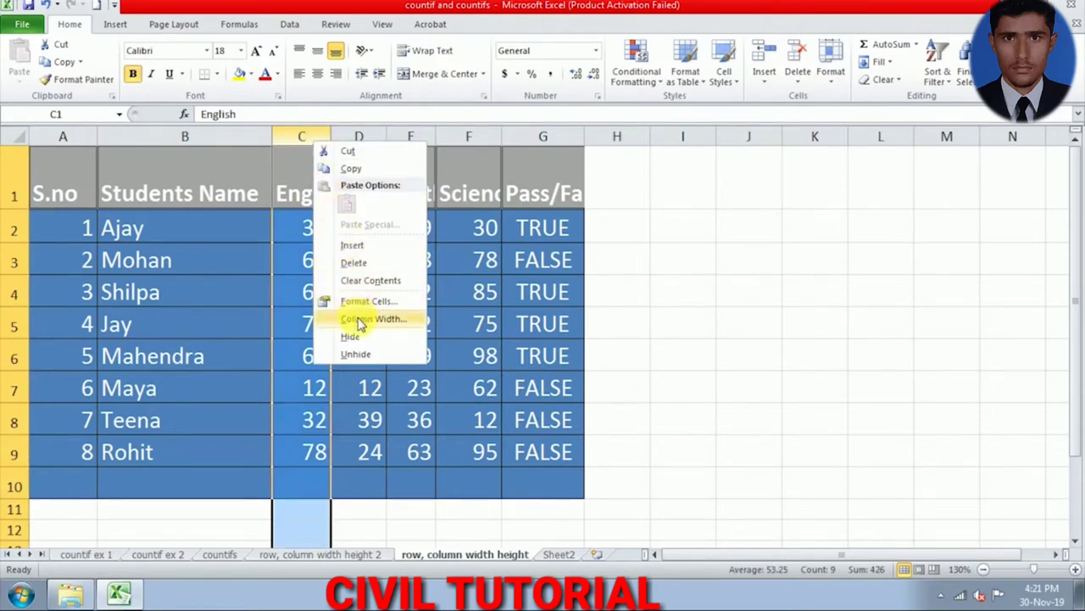
{"action": "left_click", "coordinate": [360, 323]}
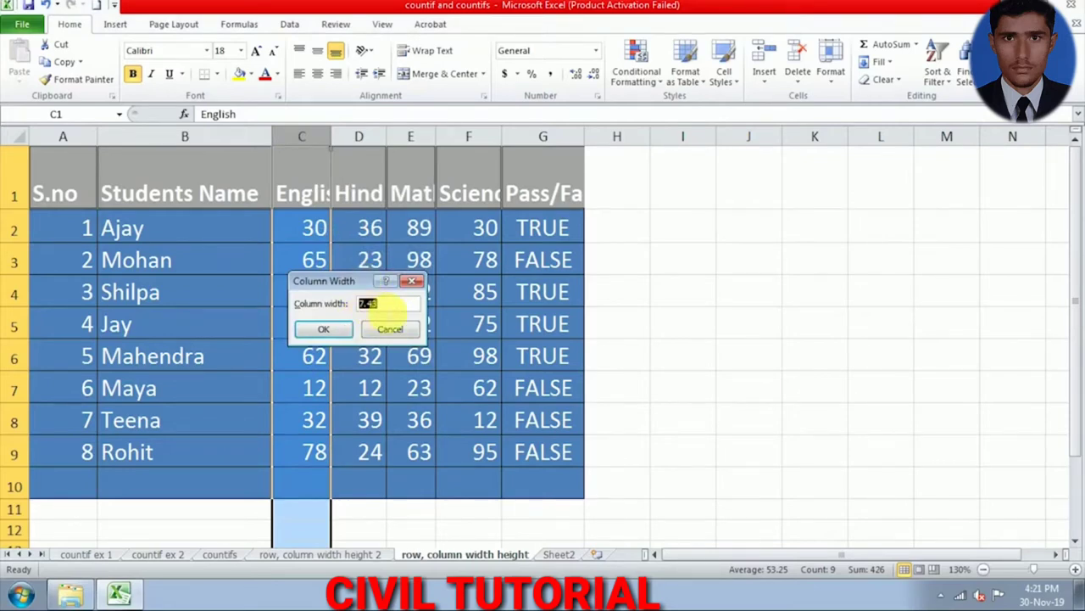
{"action": "type", "text": "10"}
{"action": "left_click", "coordinate": [324, 329]}
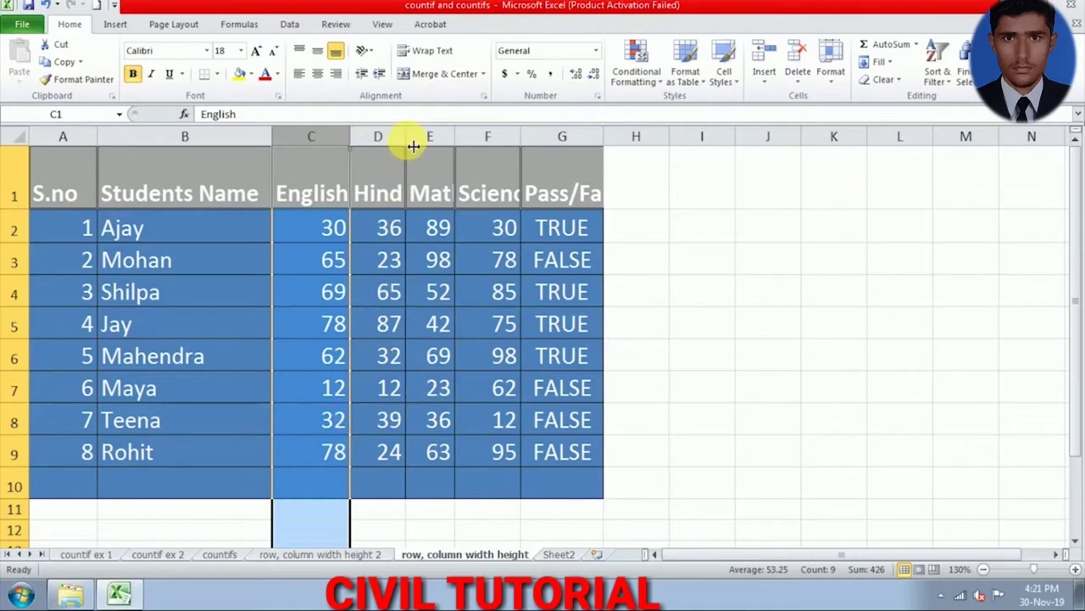
{"action": "mouse_move", "coordinate": [406, 136]}
{"action": "left_mouse_down"}
{"action": "mouse_move", "coordinate": [424, 136]}
{"action": "mouse_move", "coordinate": [415, 142]}
{"action": "left_mouse_up"}
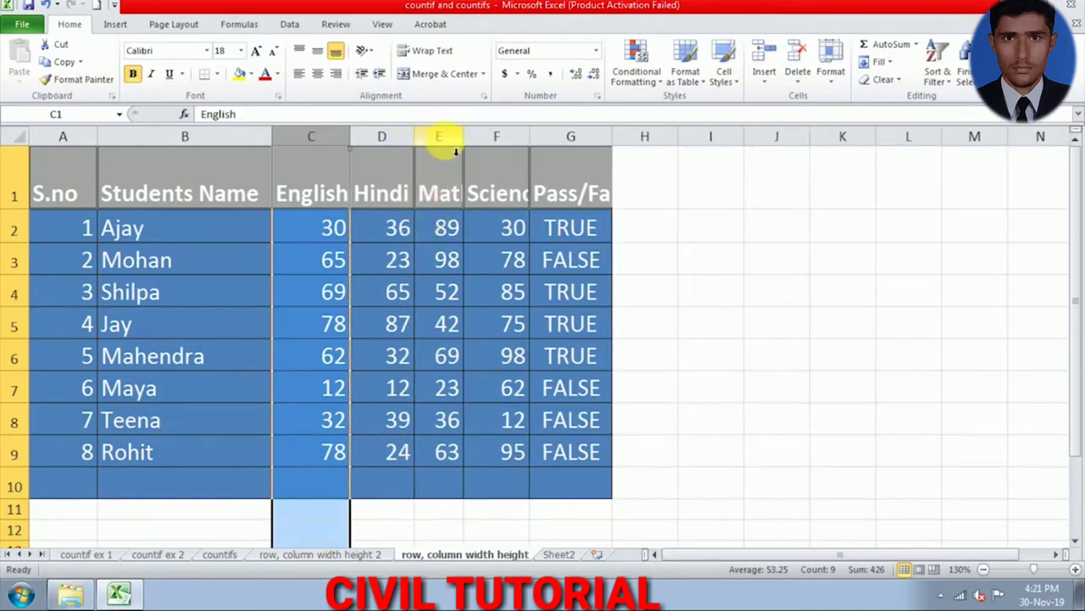
Step: Enlarge the Maths column width, then widen the Science and Pass/Fail columns to fit their headers
{"action": "right_click", "coordinate": [455, 150]}
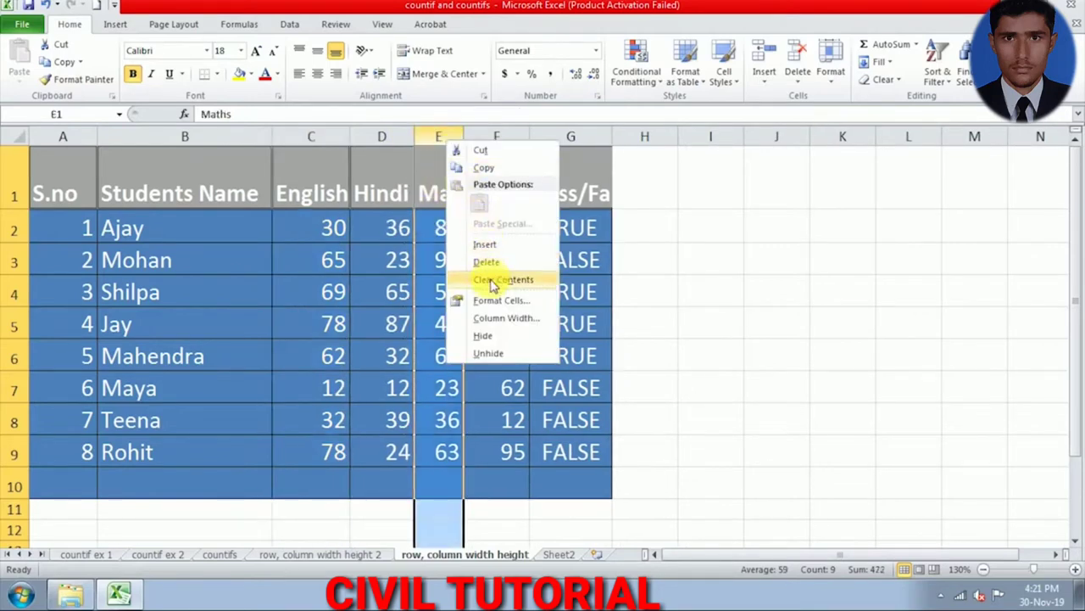
{"action": "left_click", "coordinate": [498, 319]}
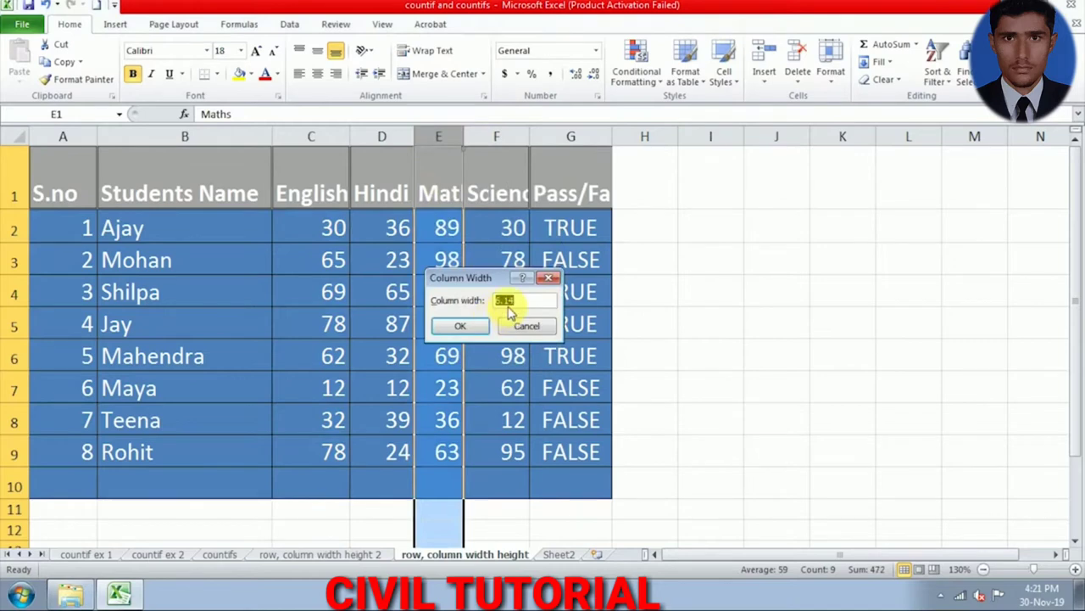
{"action": "type", "text": "10"}
{"action": "left_click", "coordinate": [460, 326]}
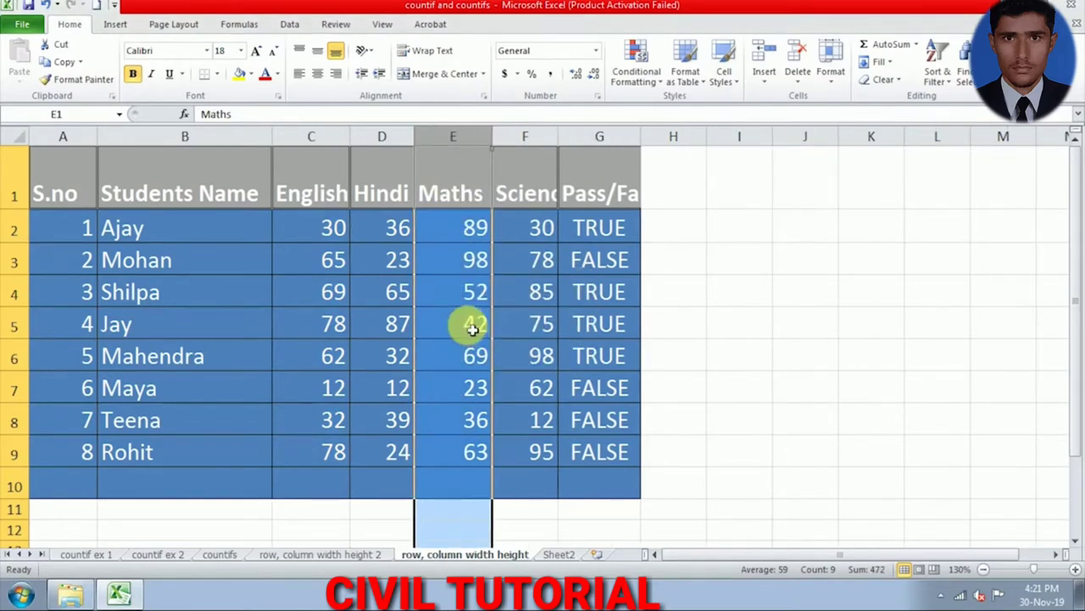
{"action": "left_click", "coordinate": [462, 420]}
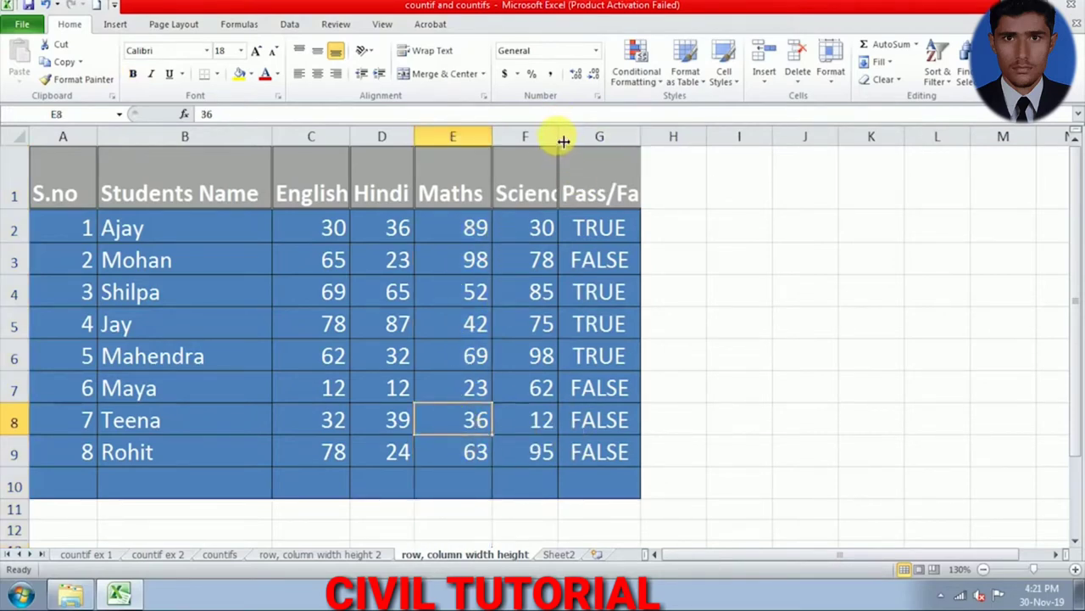
{"action": "left_click_drag", "start_coordinate": [558, 137], "coordinate": [585, 139]}
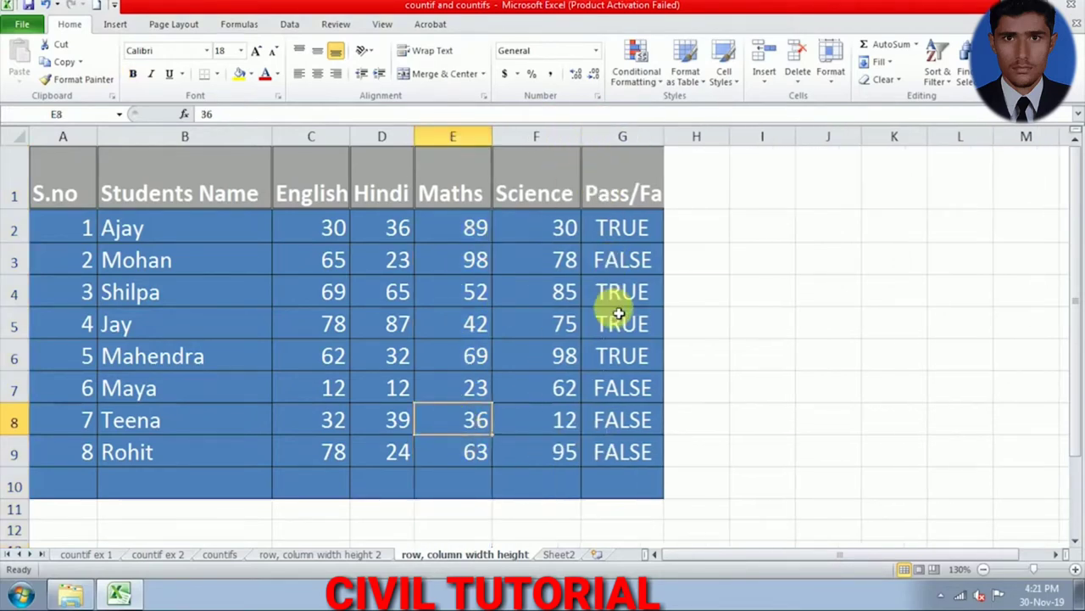
{"action": "left_click_drag", "start_coordinate": [673, 137], "coordinate": [697, 137]}
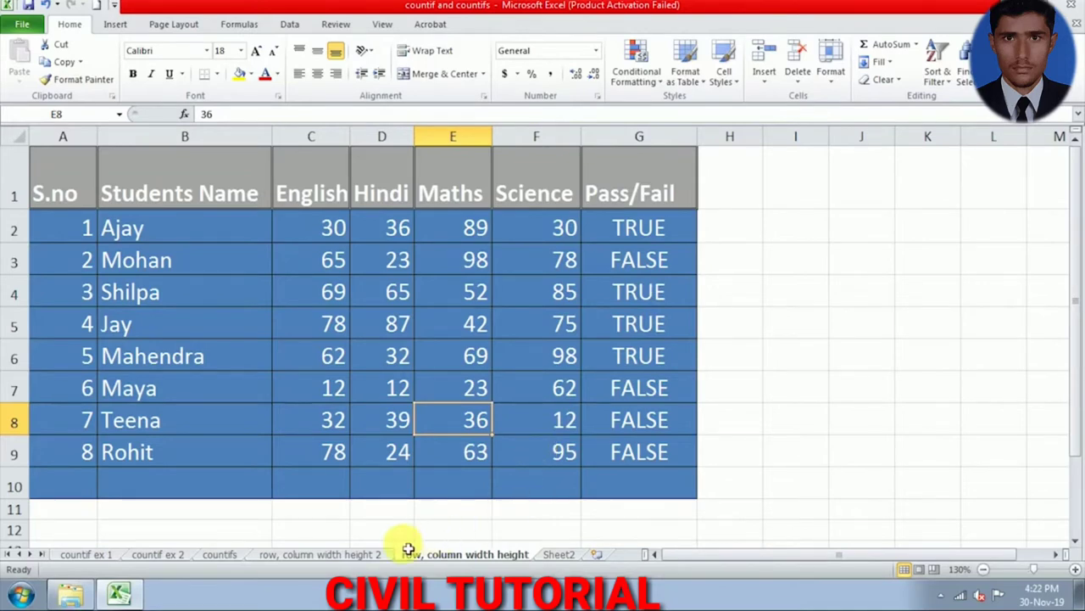
Step: Open the 'row, column width height 2' attendance sheet, scroll across the days, and select title cell A1
{"action": "left_click", "coordinate": [352, 553]}
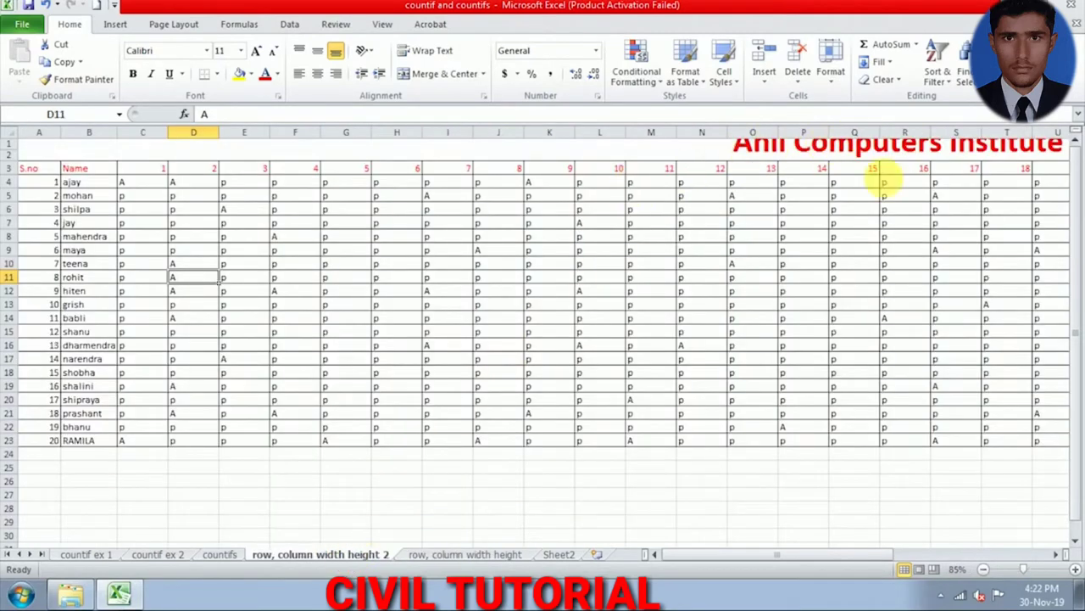
{"action": "left_click", "coordinate": [1056, 553]}
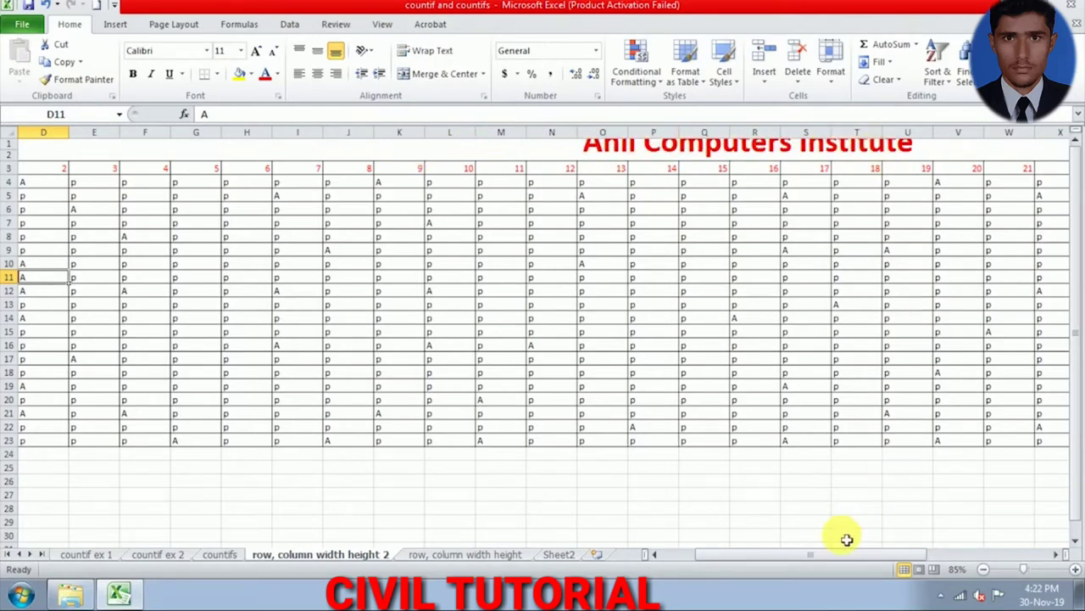
{"action": "left_click_drag", "start_coordinate": [735, 562], "coordinate": [685, 562]}
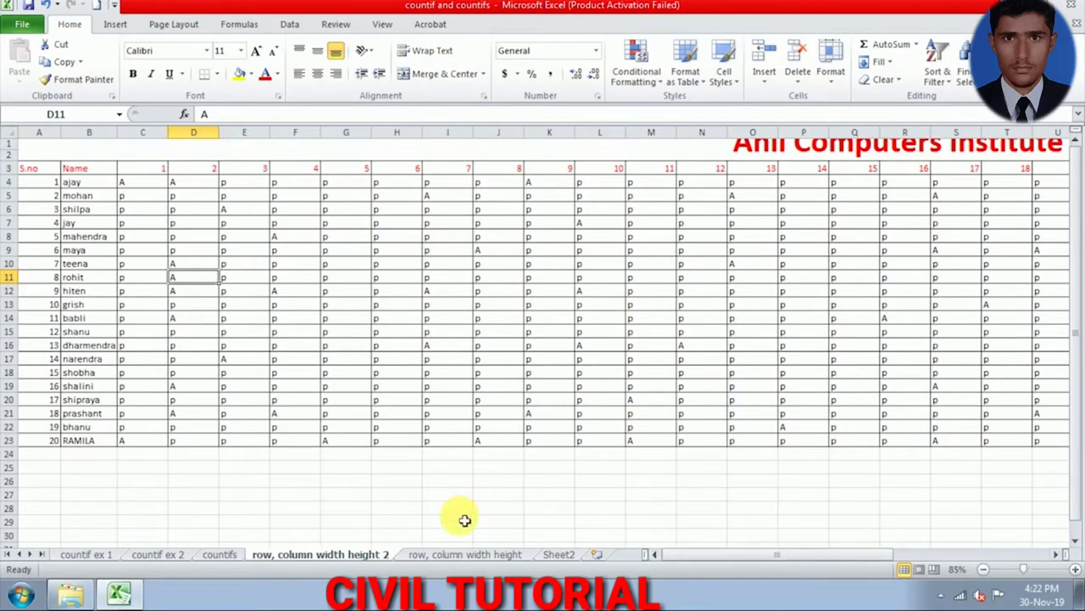
{"action": "left_click", "coordinate": [190, 150]}
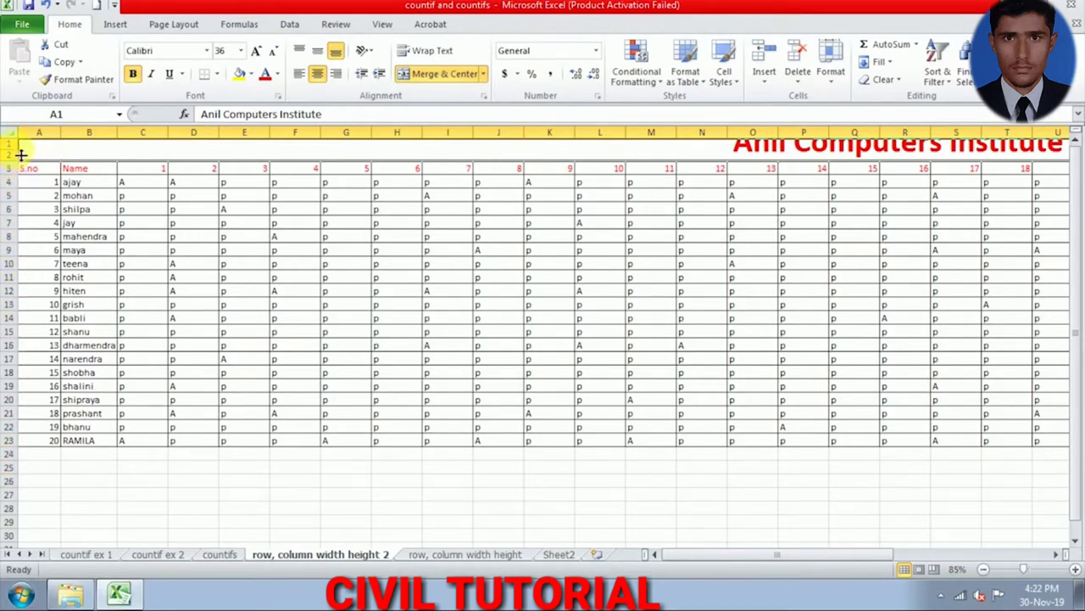
Step: Set row 1 height to 20 and make row 2 taller so the 'Anil Computers Institute' title fits
{"action": "left_click_drag", "start_coordinate": [21, 154], "coordinate": [22, 176]}
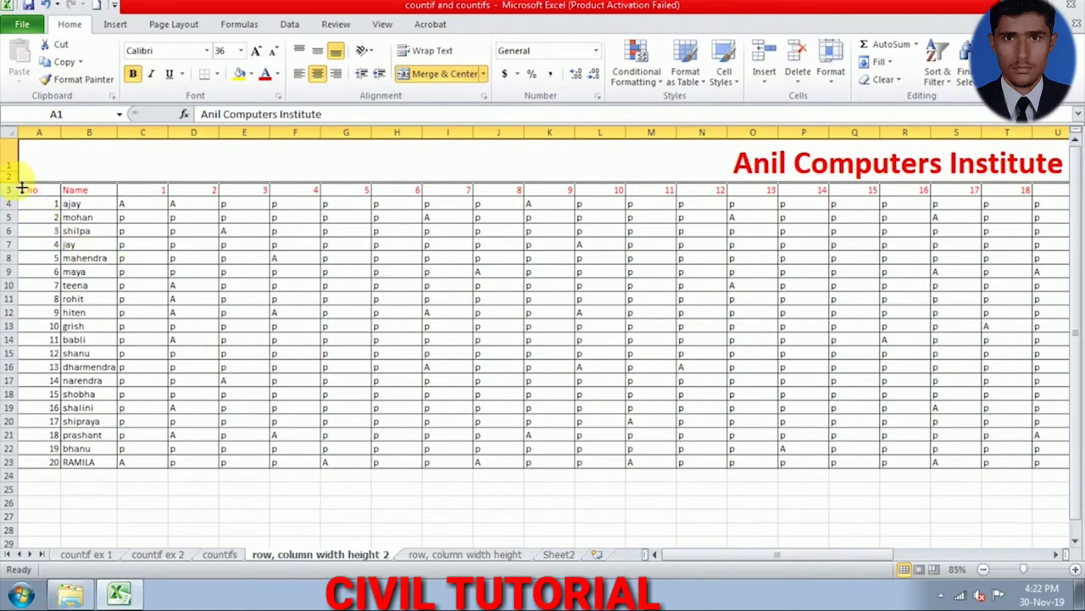
{"action": "left_click_drag", "start_coordinate": [17, 176], "coordinate": [17, 157]}
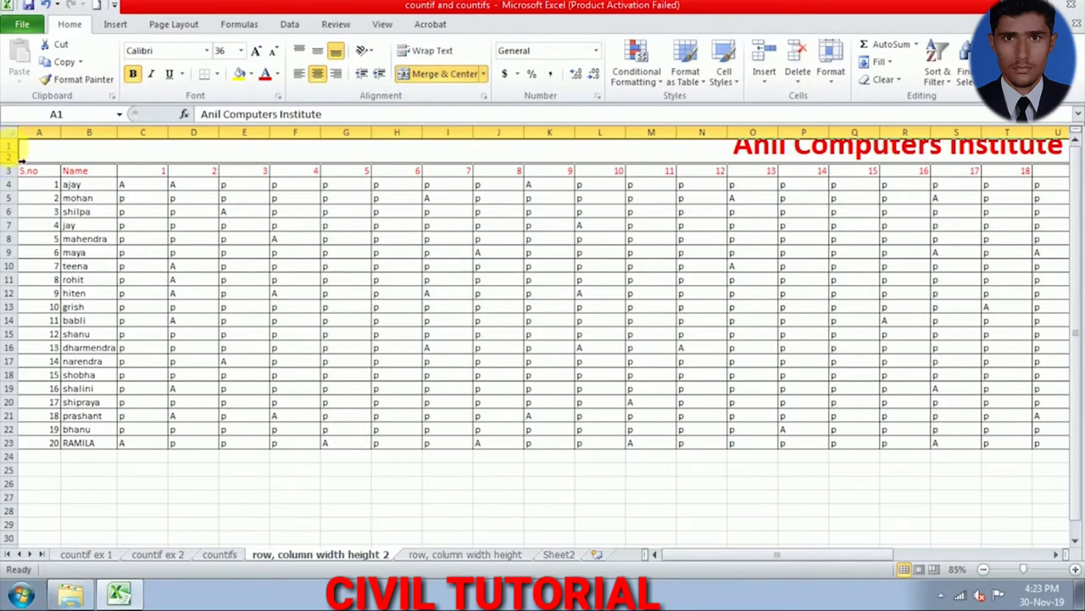
{"action": "right_click", "coordinate": [15, 148]}
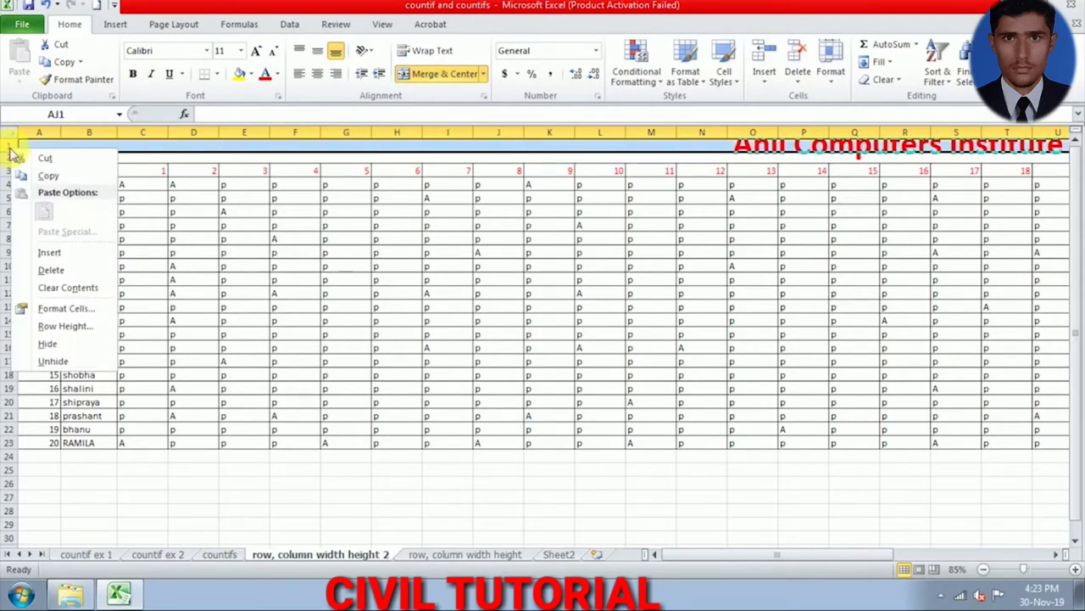
{"action": "left_click", "coordinate": [68, 328]}
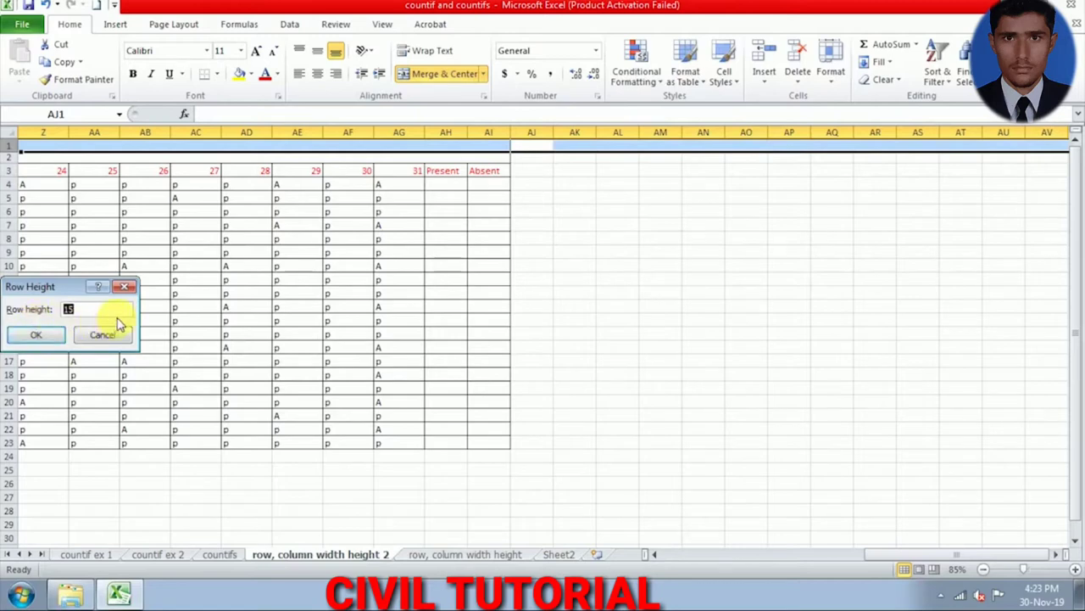
{"action": "type", "text": "20"}
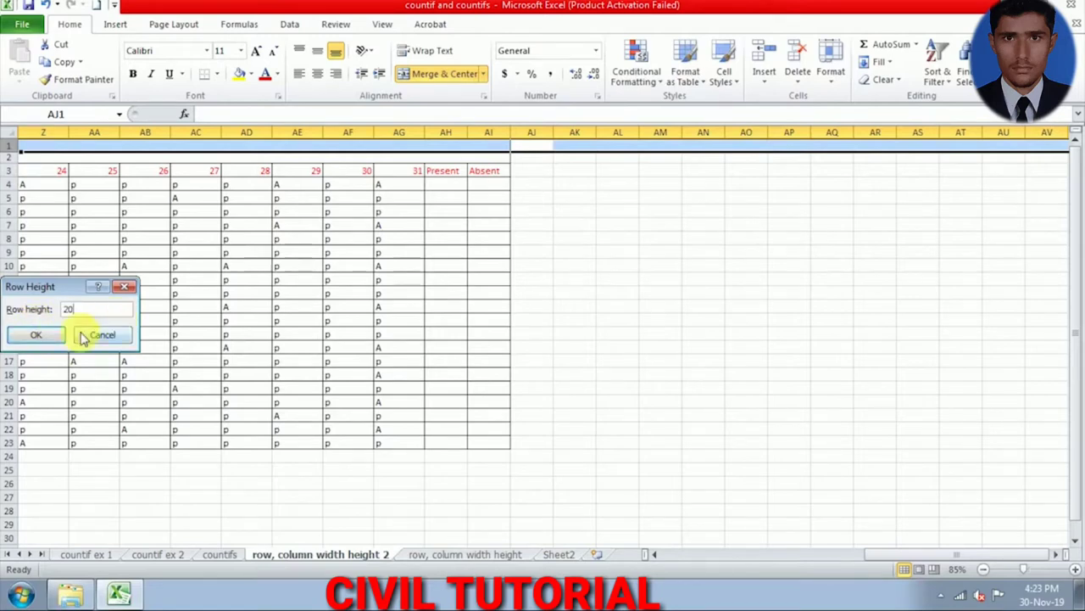
{"action": "left_click", "coordinate": [49, 335]}
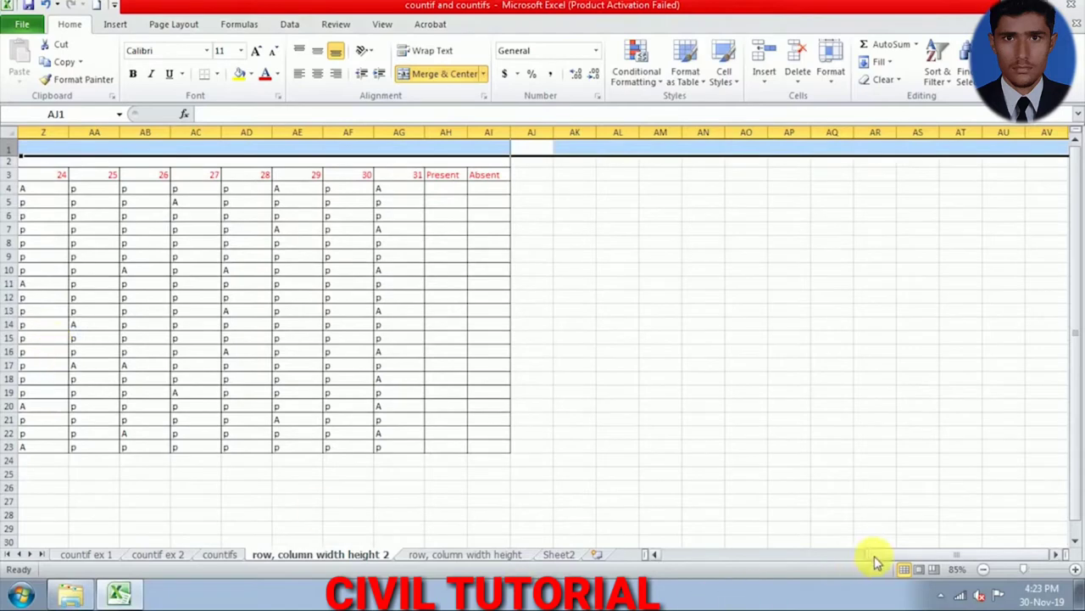
{"action": "left_click_drag", "start_coordinate": [877, 554], "coordinate": [686, 554]}
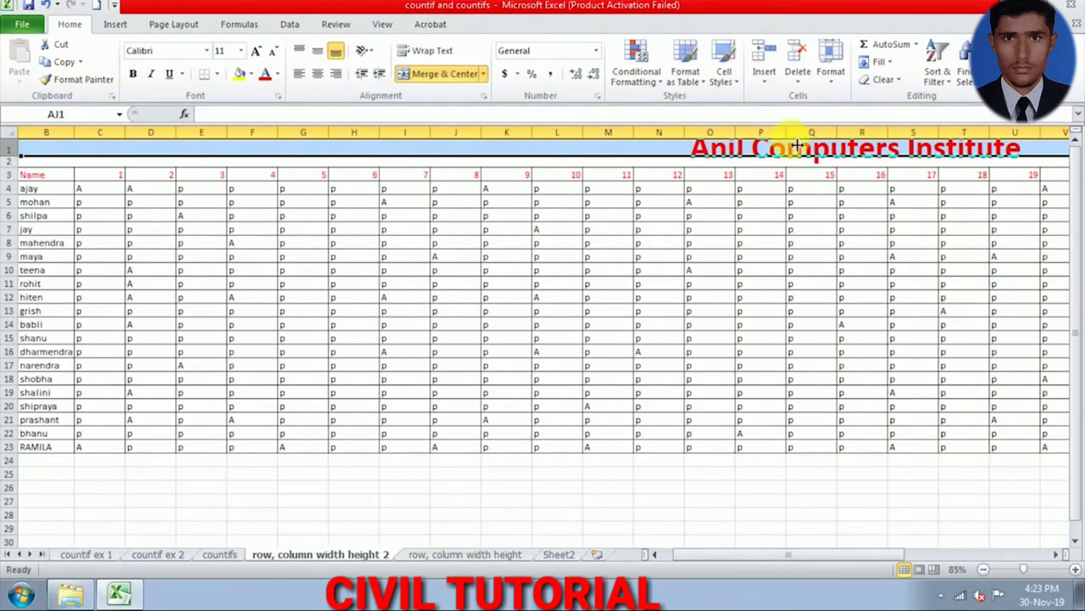
{"action": "left_click_drag", "start_coordinate": [19, 162], "coordinate": [19, 176]}
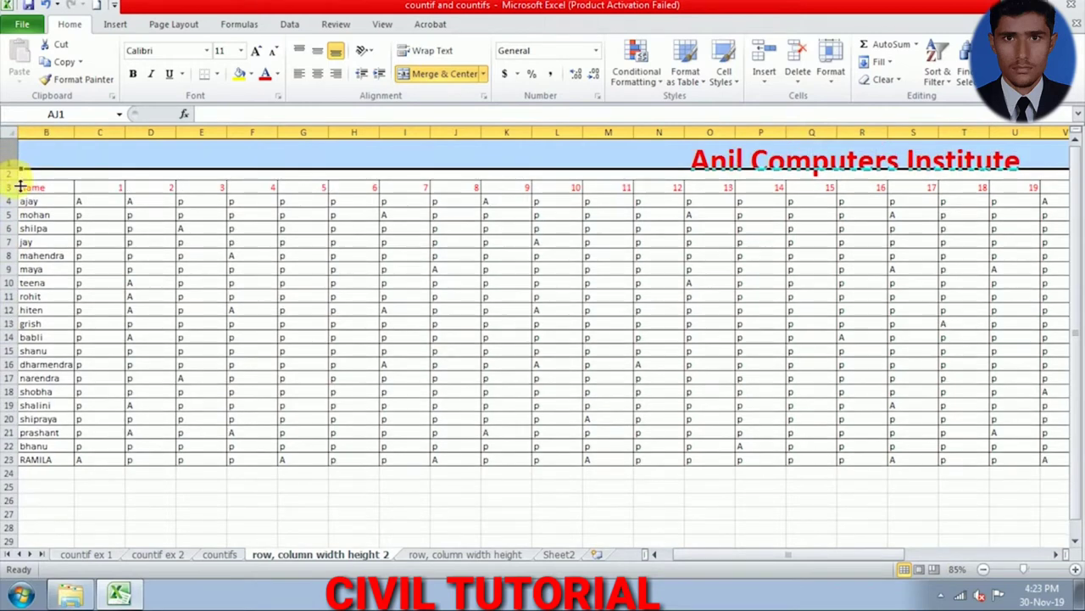
{"action": "left_click_drag", "start_coordinate": [19, 175], "coordinate": [18, 195]}
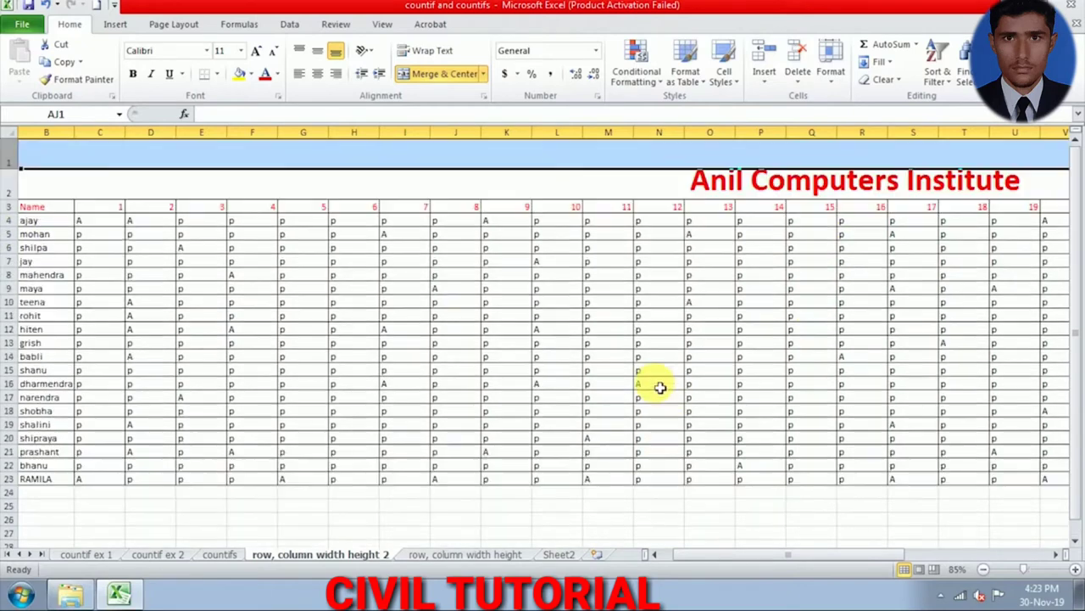
{"action": "left_click", "coordinate": [648, 386]}
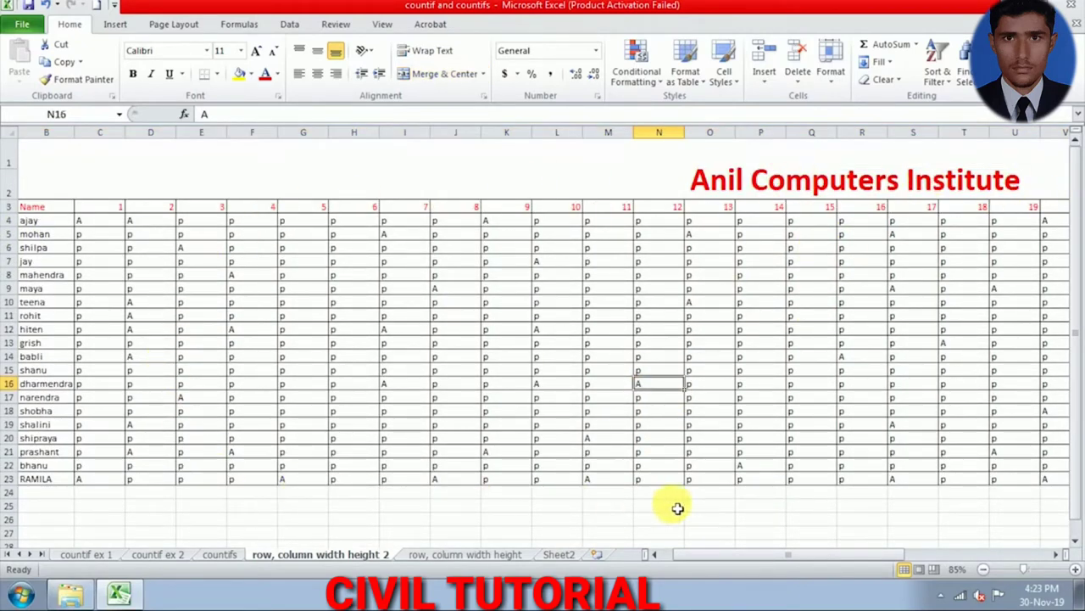
Step: Scroll right across the attendance grid and inspect entries in columns E to G
{"action": "left_click", "coordinate": [1055, 555]}
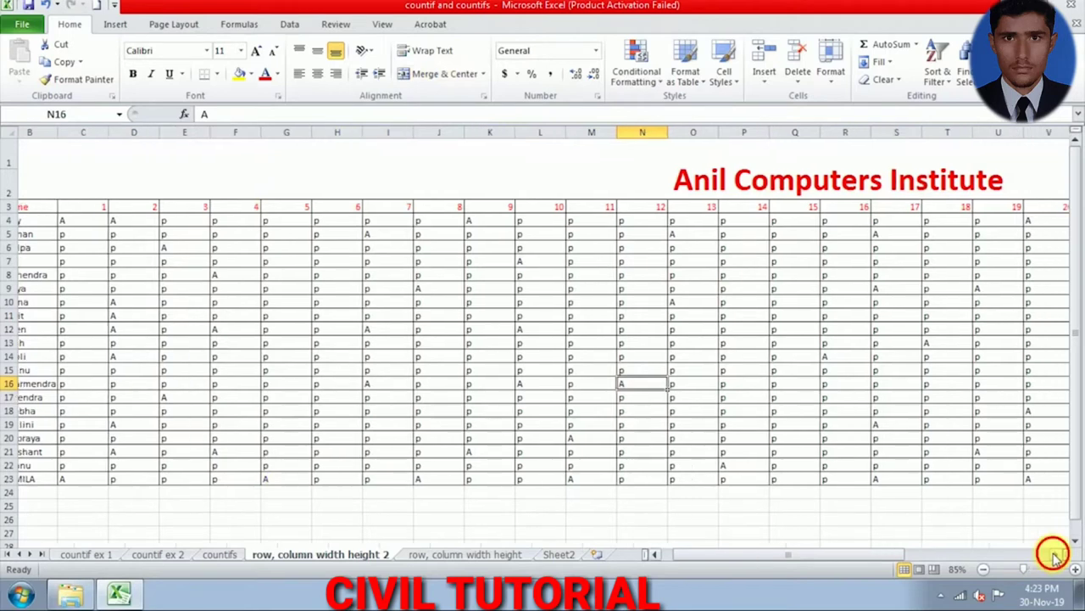
{"action": "left_click", "coordinate": [1055, 554]}
{"action": "left_click", "coordinate": [1055, 554]}
{"action": "left_click", "coordinate": [1055, 554]}
{"action": "left_click", "coordinate": [1055, 555]}
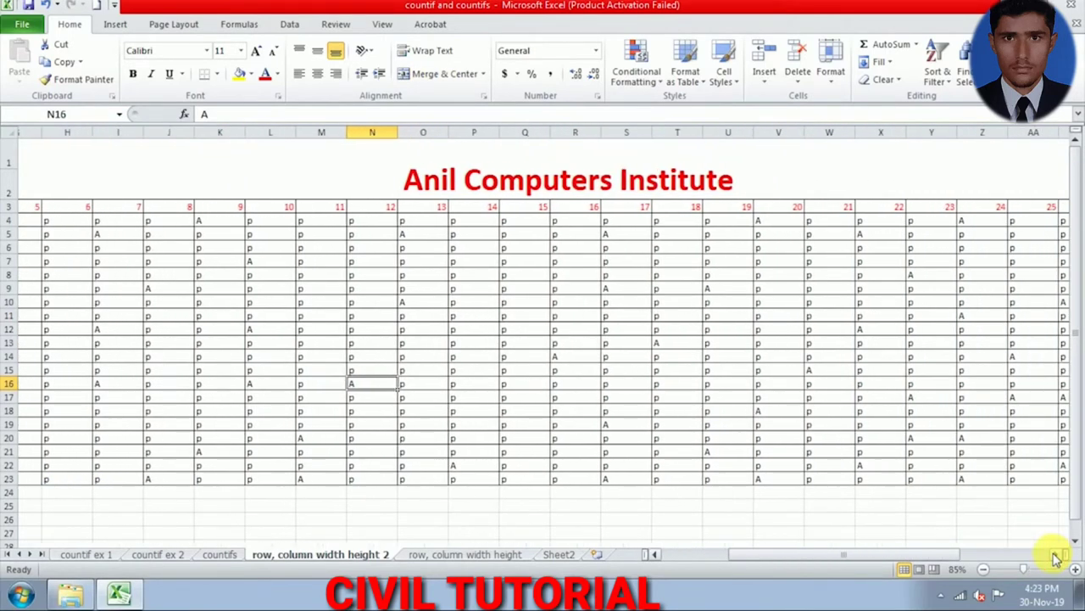
{"action": "left_click", "coordinate": [1055, 555]}
{"action": "mouse_move", "coordinate": [924, 555]}
{"action": "left_mouse_down"}
{"action": "mouse_move", "coordinate": [835, 572]}
{"action": "mouse_move", "coordinate": [291, 358]}
{"action": "left_mouse_up"}
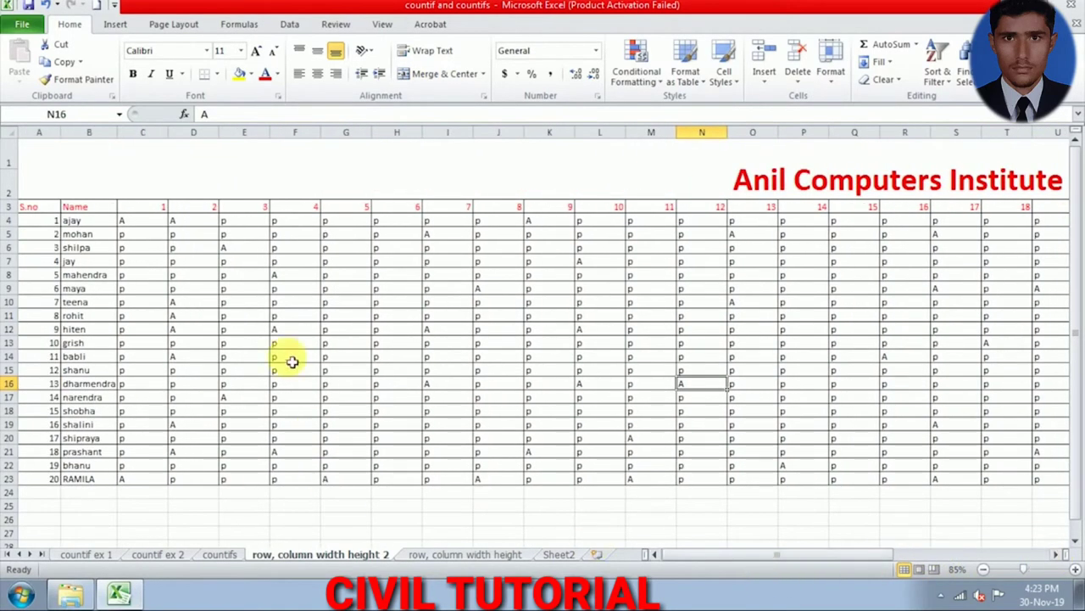
{"action": "left_click", "coordinate": [295, 222]}
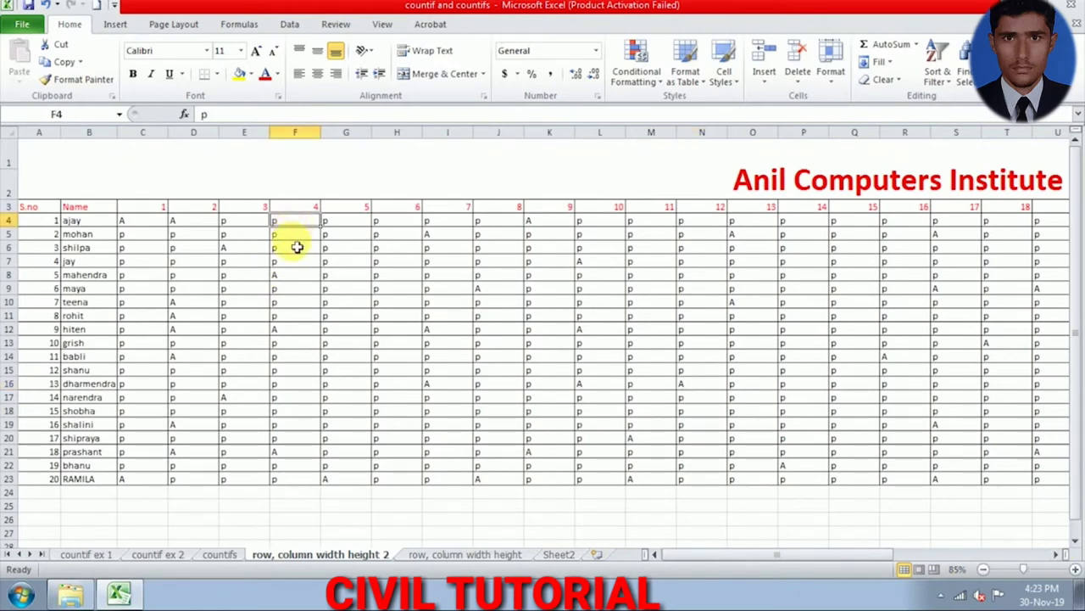
{"action": "left_click", "coordinate": [294, 246]}
{"action": "left_click", "coordinate": [295, 304]}
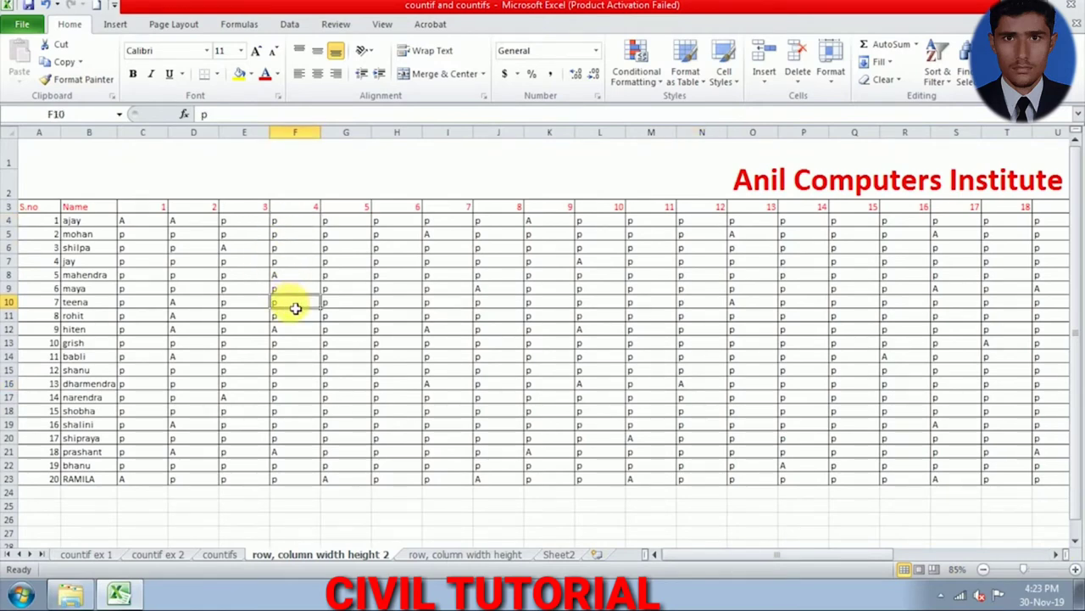
{"action": "left_click", "coordinate": [243, 220]}
{"action": "left_click", "coordinate": [232, 207]}
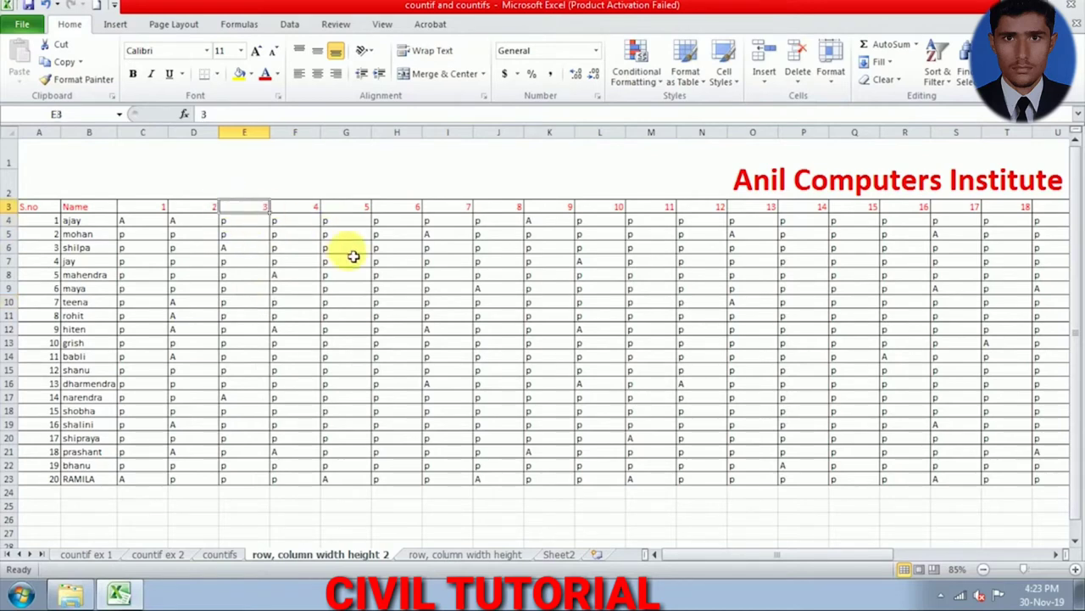
{"action": "left_click", "coordinate": [350, 248]}
{"action": "left_click", "coordinate": [366, 332]}
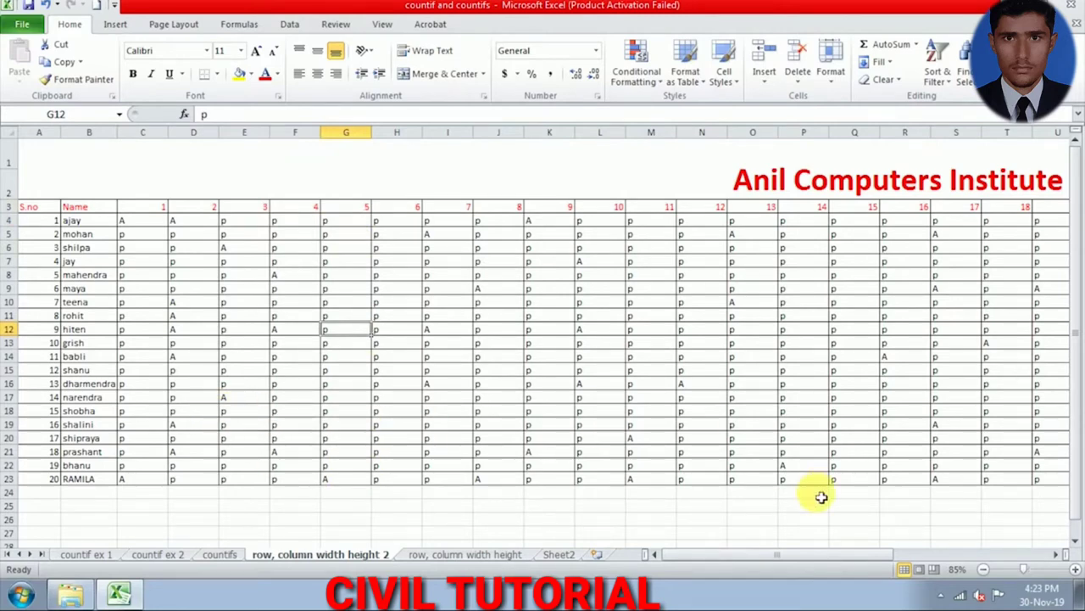
Step: Widen column B to fit the names and narrow the day 1 column
{"action": "left_click", "coordinate": [1056, 554]}
{"action": "left_click_drag", "start_coordinate": [1057, 554], "coordinate": [1059, 559]}
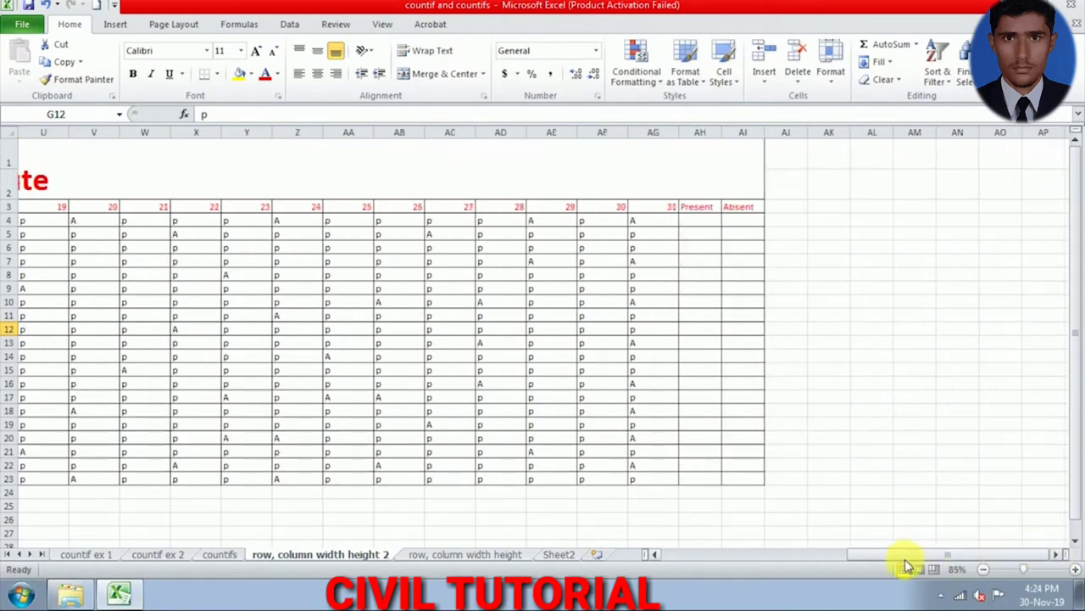
{"action": "left_click_drag", "start_coordinate": [904, 562], "coordinate": [673, 591]}
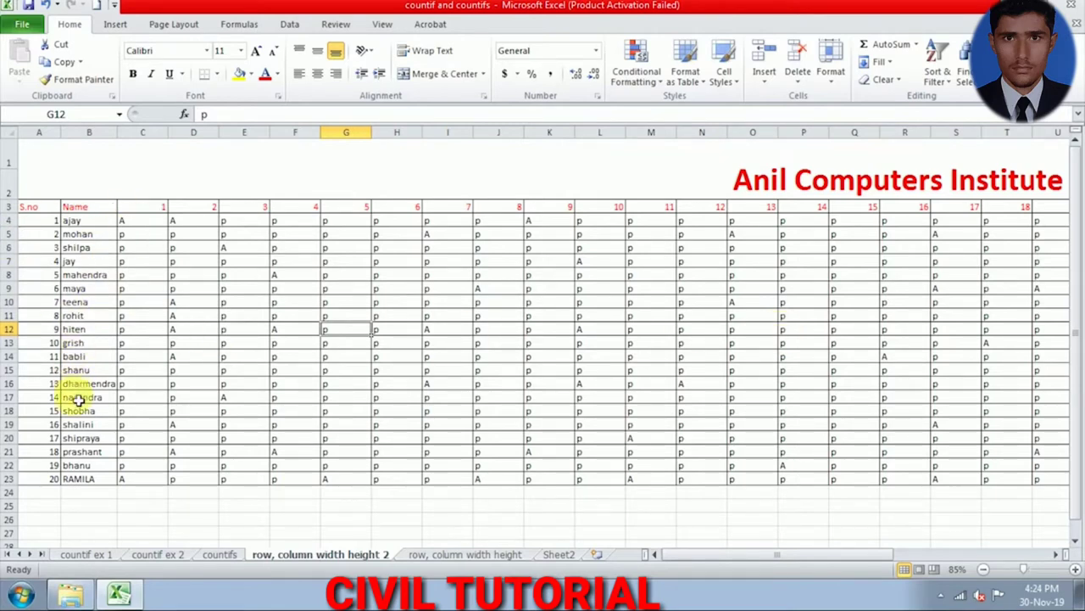
{"action": "left_click_drag", "start_coordinate": [126, 142], "coordinate": [144, 139]}
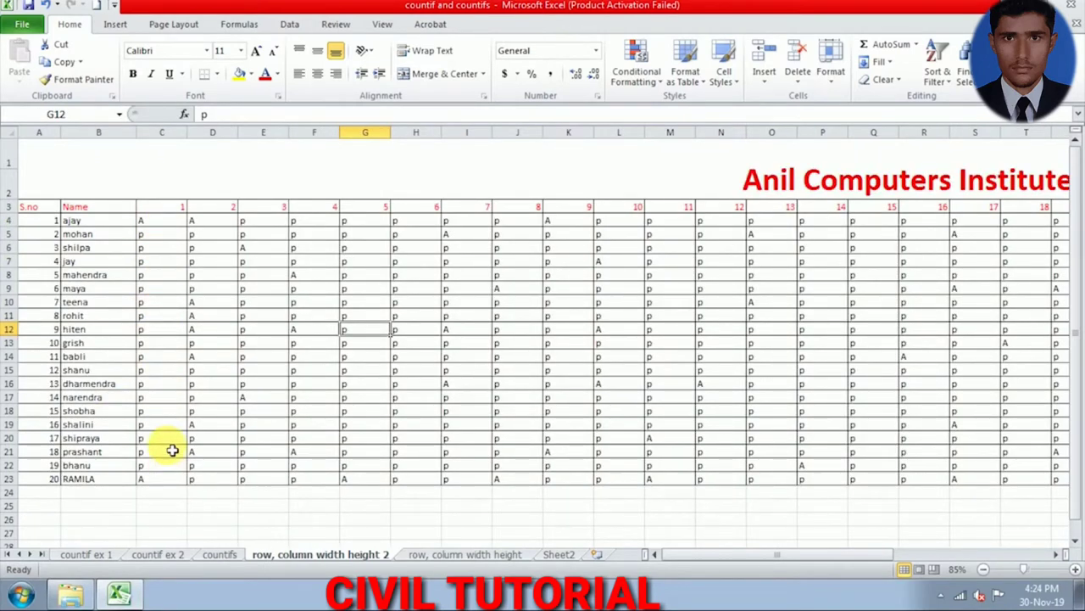
{"action": "mouse_move", "coordinate": [188, 139]}
{"action": "left_mouse_down"}
{"action": "mouse_move", "coordinate": [162, 141]}
{"action": "mouse_move", "coordinate": [196, 142]}
{"action": "left_mouse_up"}
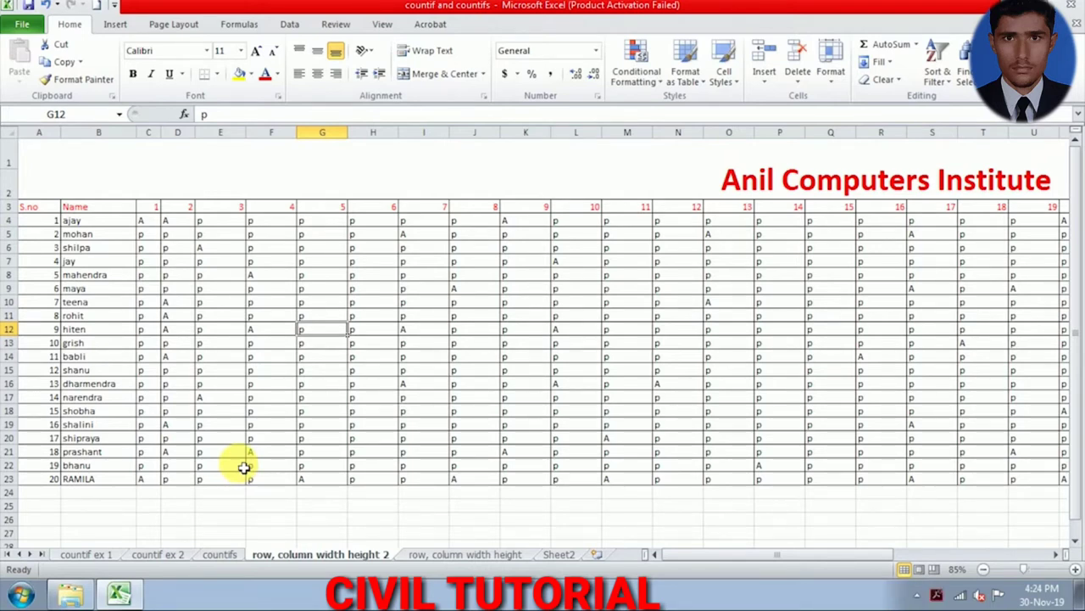
{"action": "left_click", "coordinate": [831, 74]}
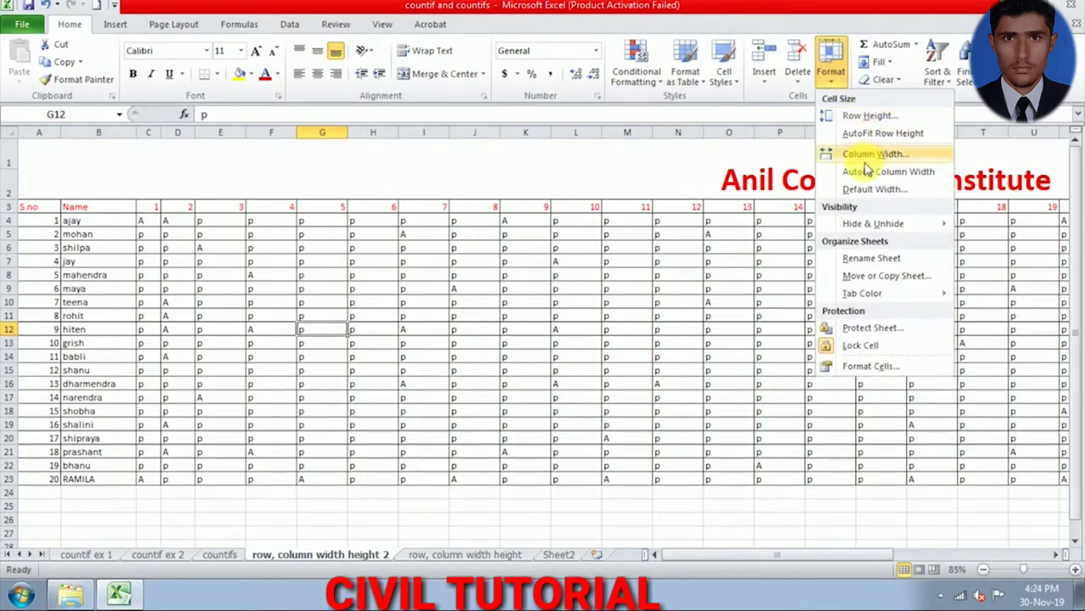
{"action": "left_click", "coordinate": [594, 315]}
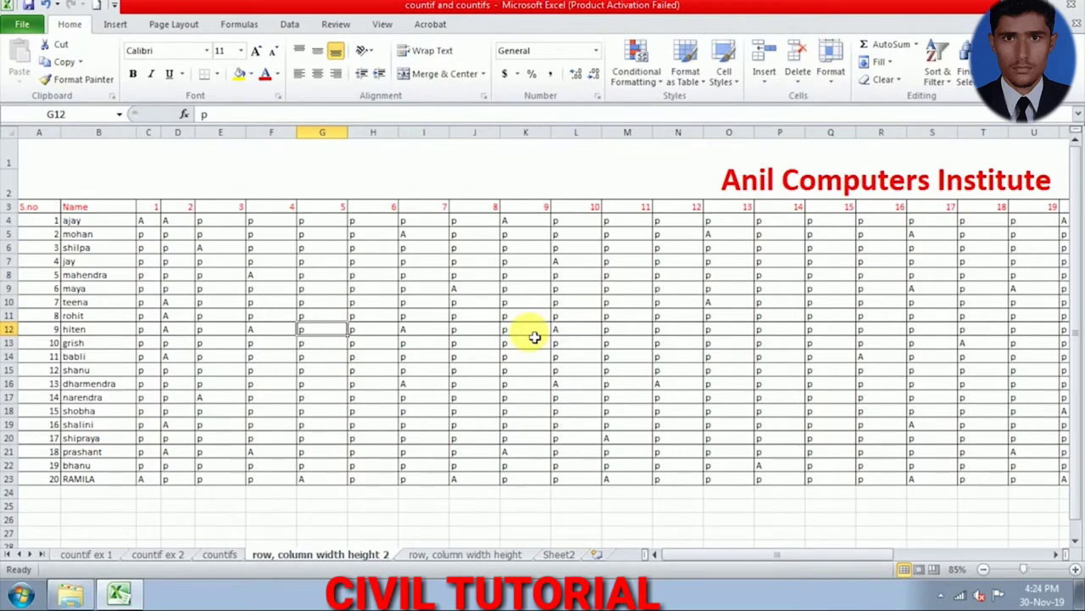
{"action": "left_click", "coordinate": [147, 208]}
{"action": "left_click", "coordinate": [1056, 554]}
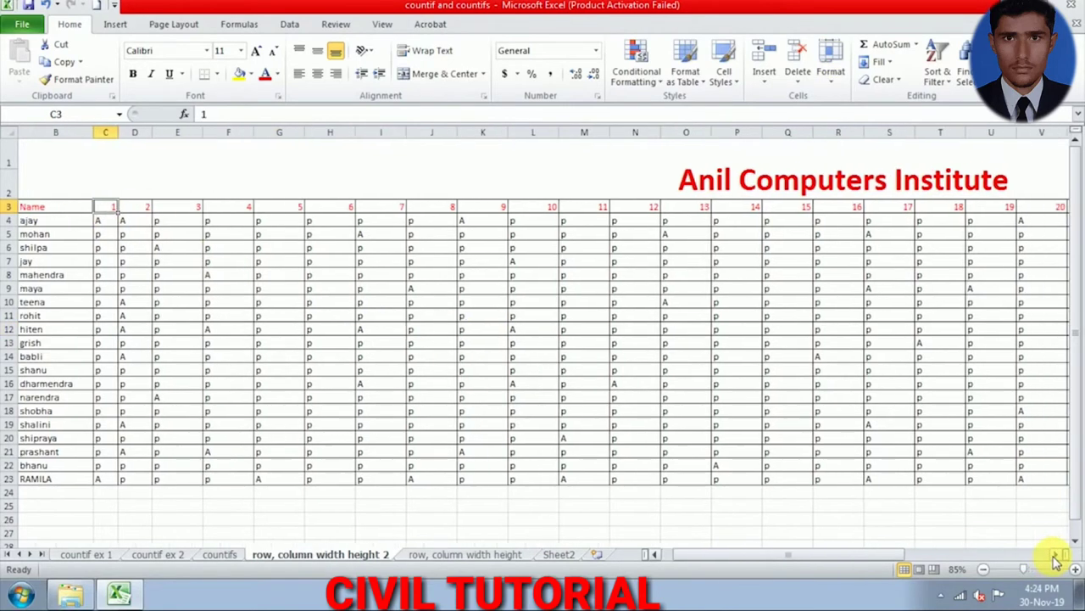
{"action": "left_click", "coordinate": [1055, 554]}
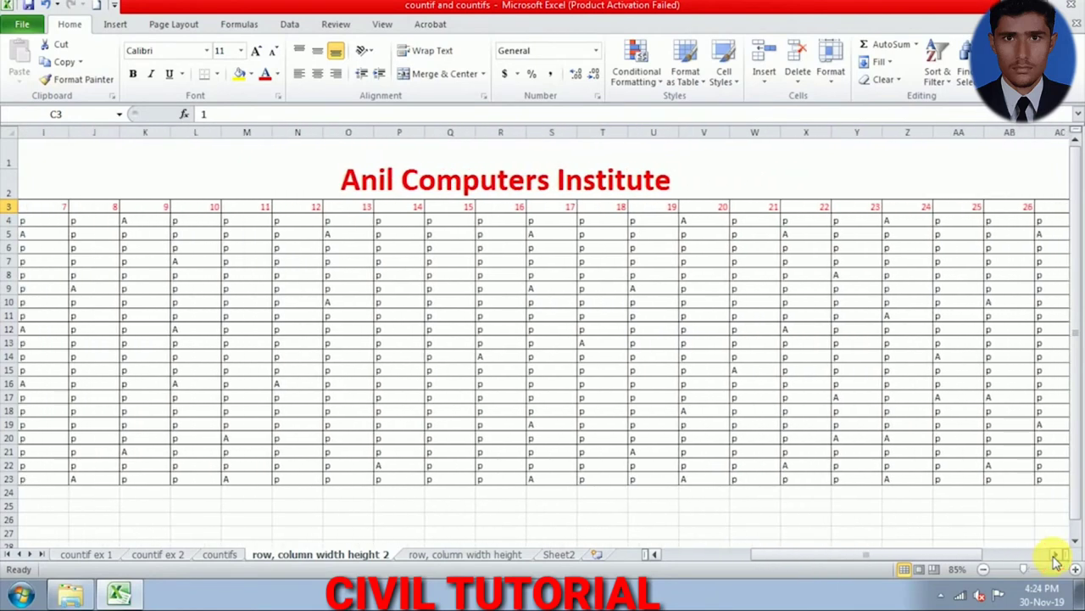
{"action": "left_click", "coordinate": [1056, 554]}
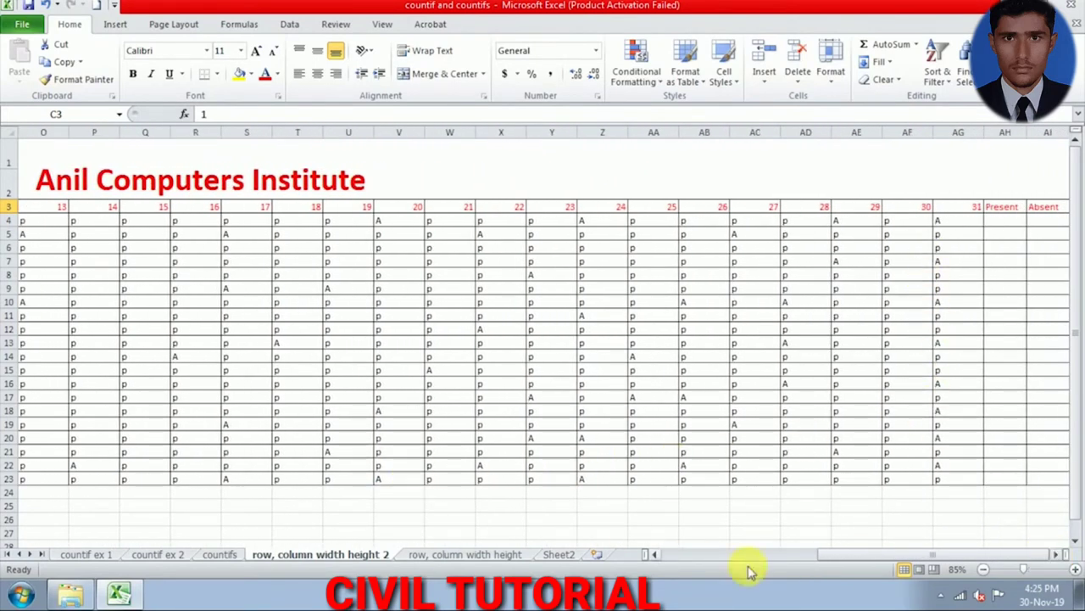
{"action": "left_click_drag", "start_coordinate": [852, 560], "coordinate": [698, 562]}
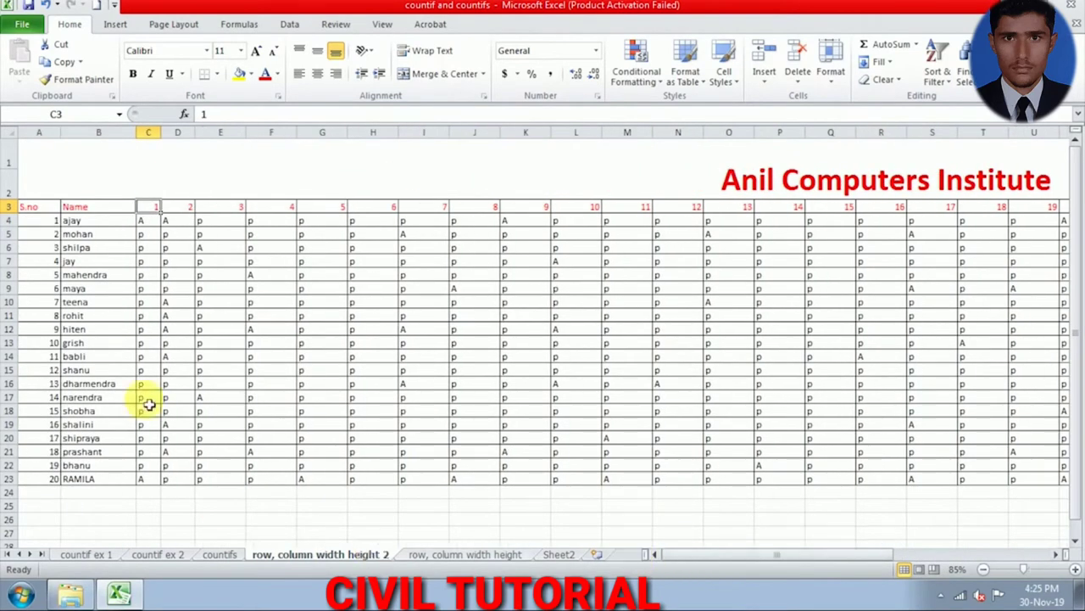
Step: Select C3:AG23 and set the day columns' width to 5 via Format > Column Width
{"action": "mouse_move", "coordinate": [155, 210]}
{"action": "left_mouse_down"}
{"action": "mouse_move", "coordinate": [555, 259]}
{"action": "mouse_move", "coordinate": [807, 335]}
{"action": "left_mouse_up"}
{"action": "mouse_move", "coordinate": [878, 462]}
{"action": "left_mouse_down"}
{"action": "mouse_move", "coordinate": [887, 477]}
{"action": "mouse_move", "coordinate": [1029, 472]}
{"action": "mouse_move", "coordinate": [1081, 483]}
{"action": "mouse_move", "coordinate": [864, 501]}
{"action": "mouse_move", "coordinate": [860, 489]}
{"action": "mouse_move", "coordinate": [913, 482]}
{"action": "mouse_move", "coordinate": [905, 476]}
{"action": "left_mouse_up"}
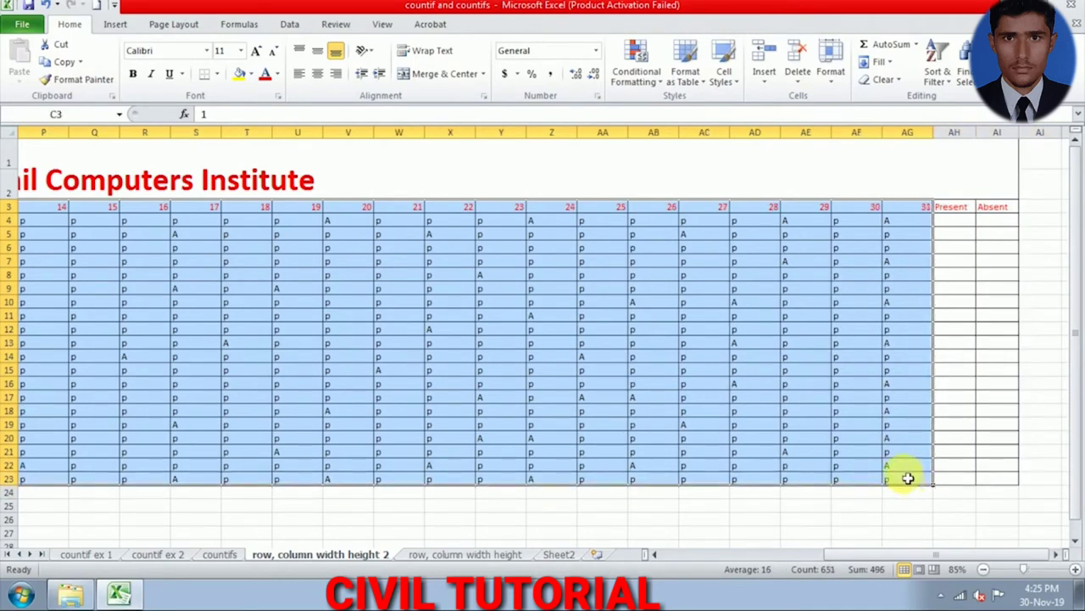
{"action": "left_click", "coordinate": [829, 91]}
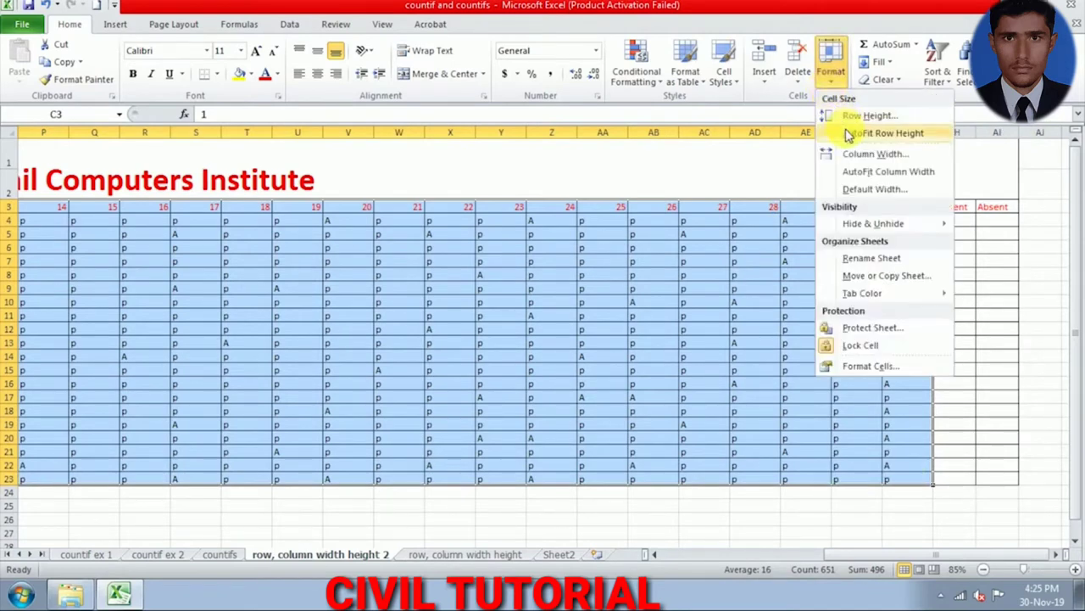
{"action": "left_click", "coordinate": [855, 158]}
{"action": "type", "text": "5"}
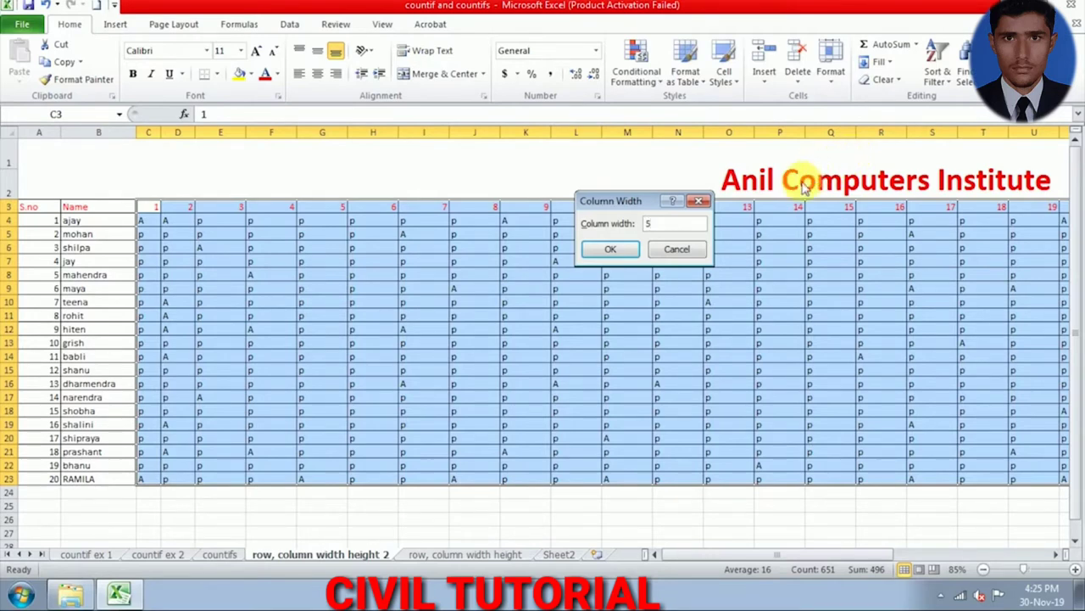
{"action": "left_click", "coordinate": [610, 249]}
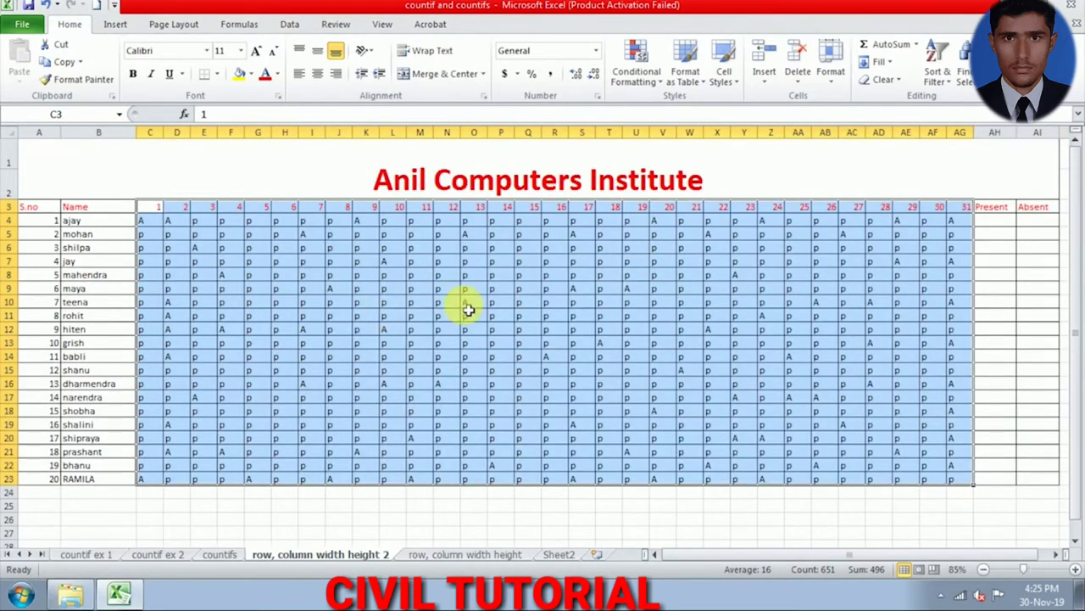
{"action": "left_click", "coordinate": [529, 310]}
{"action": "left_click", "coordinate": [637, 330]}
Step: Check the narrowed day columns around AC17, scroll across the sheet, and open the Format menu
{"action": "left_click", "coordinate": [764, 375]}
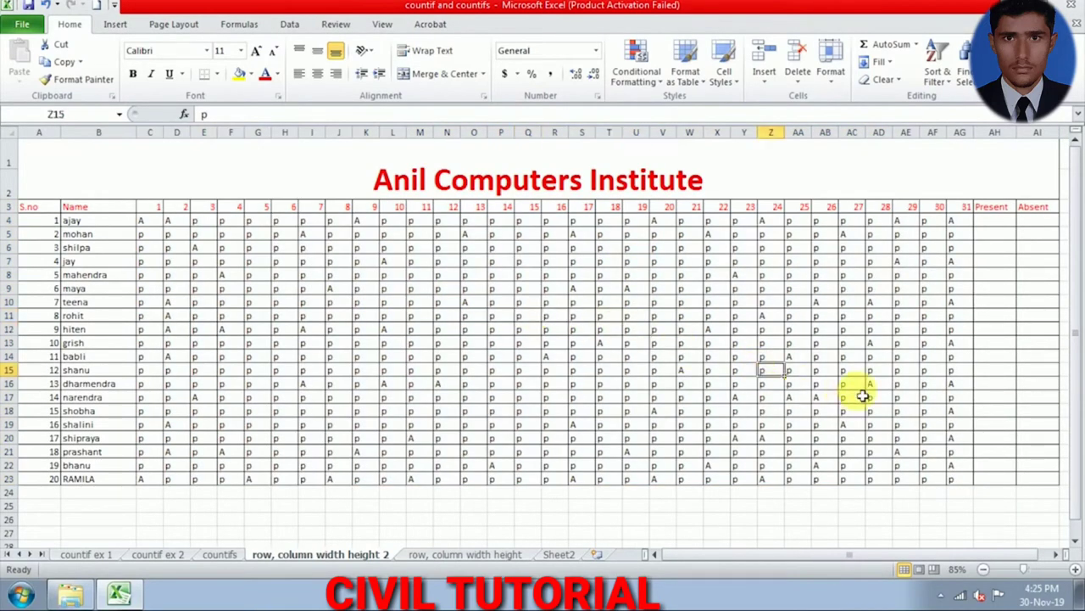
{"action": "left_click", "coordinate": [858, 397]}
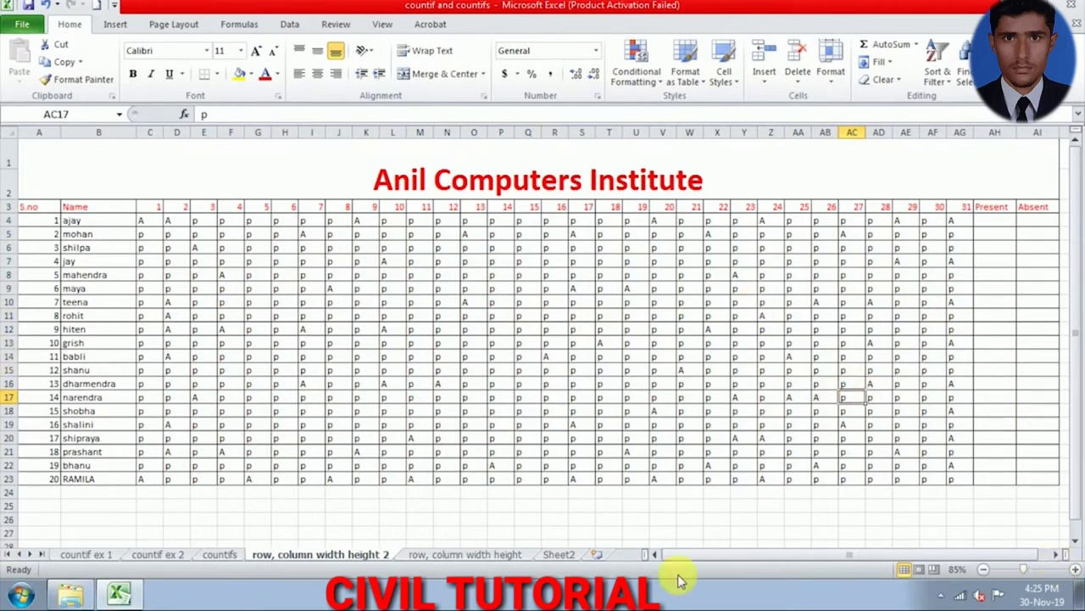
{"action": "left_click", "coordinate": [1059, 555]}
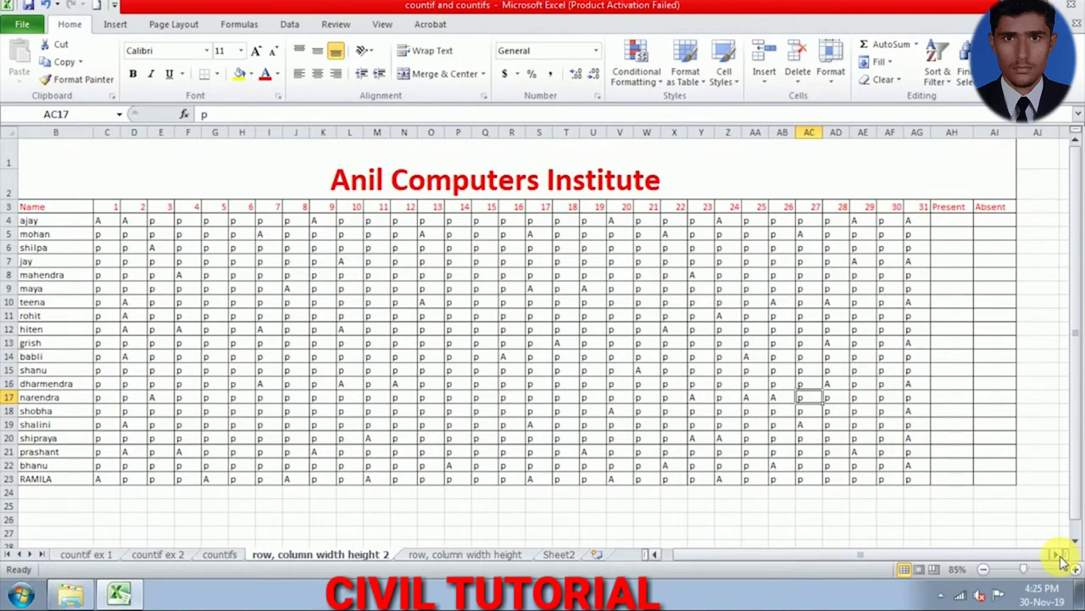
{"action": "left_click_drag", "start_coordinate": [981, 557], "coordinate": [948, 555]}
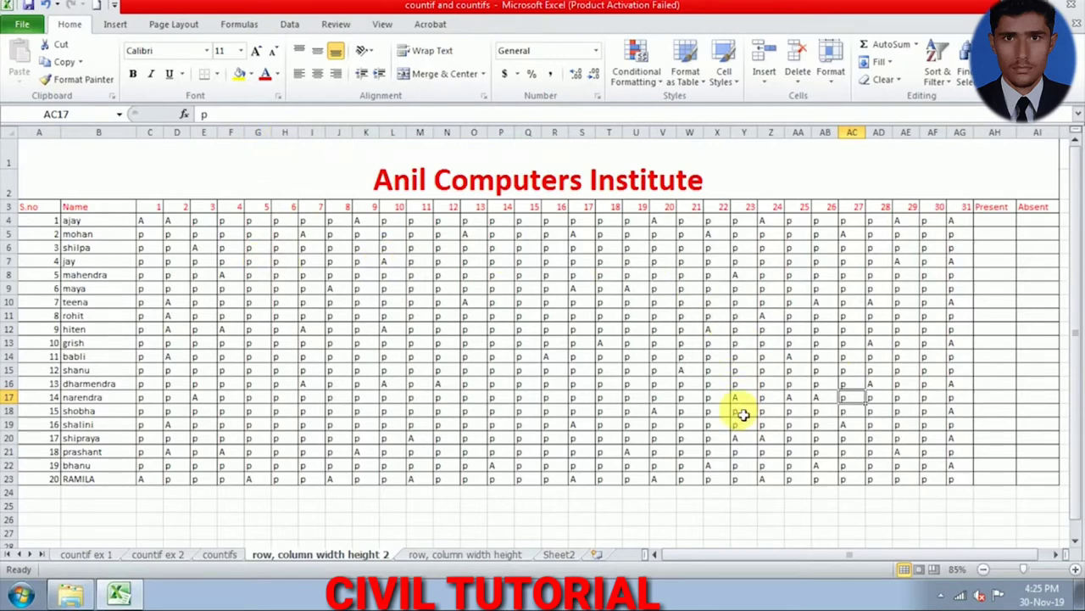
{"action": "left_click", "coordinate": [829, 73]}
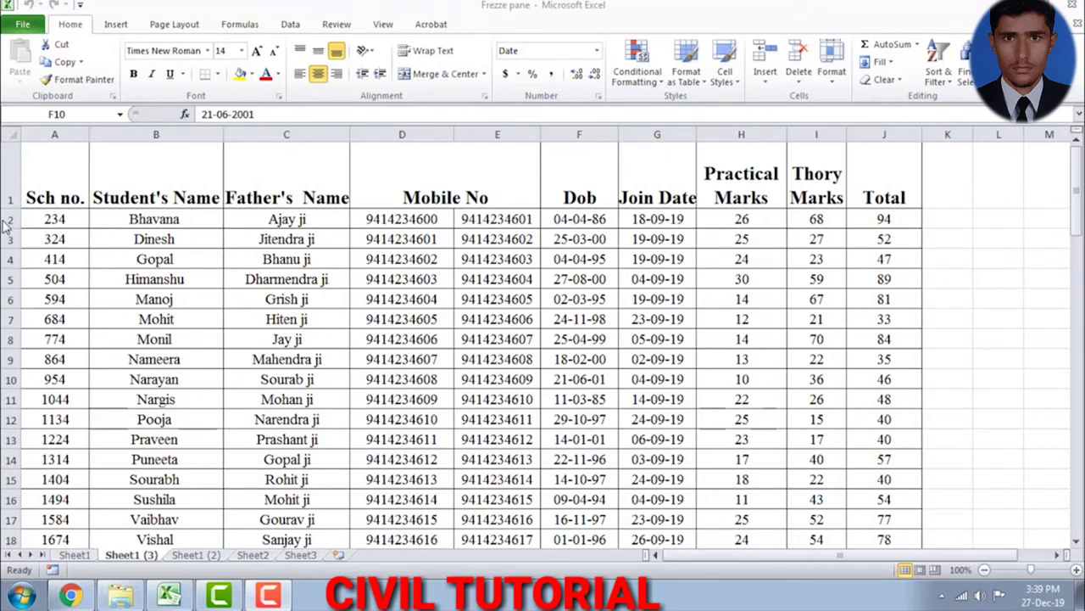
Step: In the Frezze pane workbook, hide row 2 using the right-click Hide command
{"action": "key", "text": "alt+Tab"}
{"action": "left_click", "coordinate": [11, 299]}
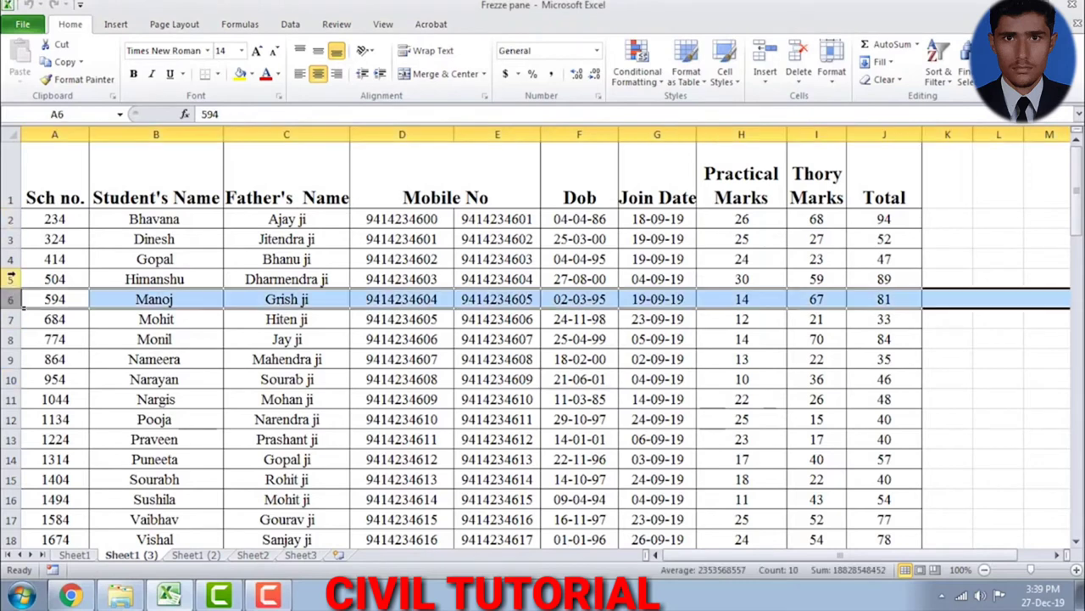
{"action": "left_click", "coordinate": [12, 219]}
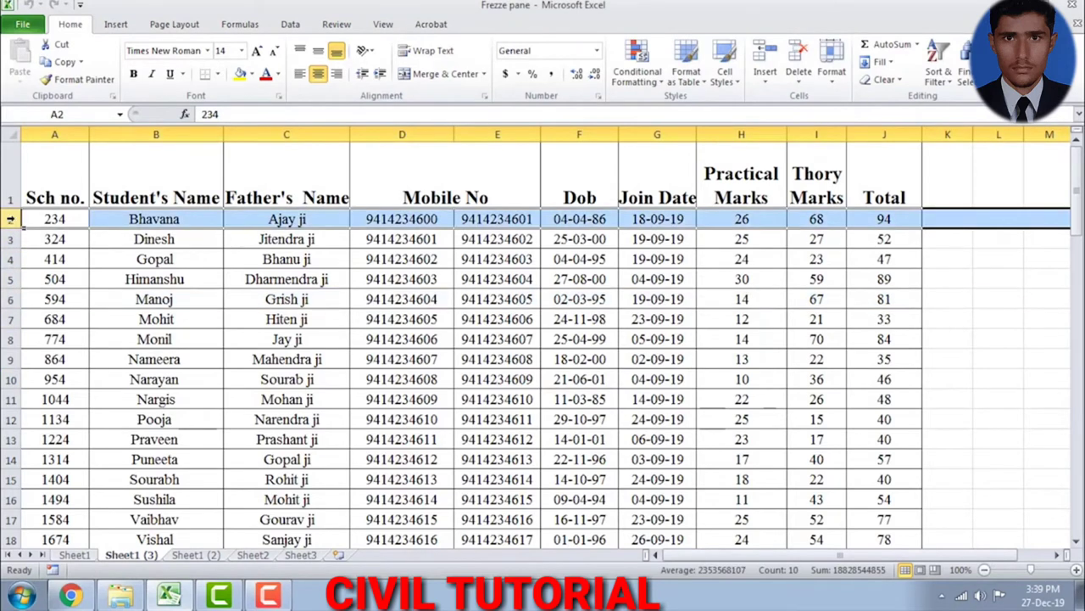
{"action": "right_click", "coordinate": [12, 219]}
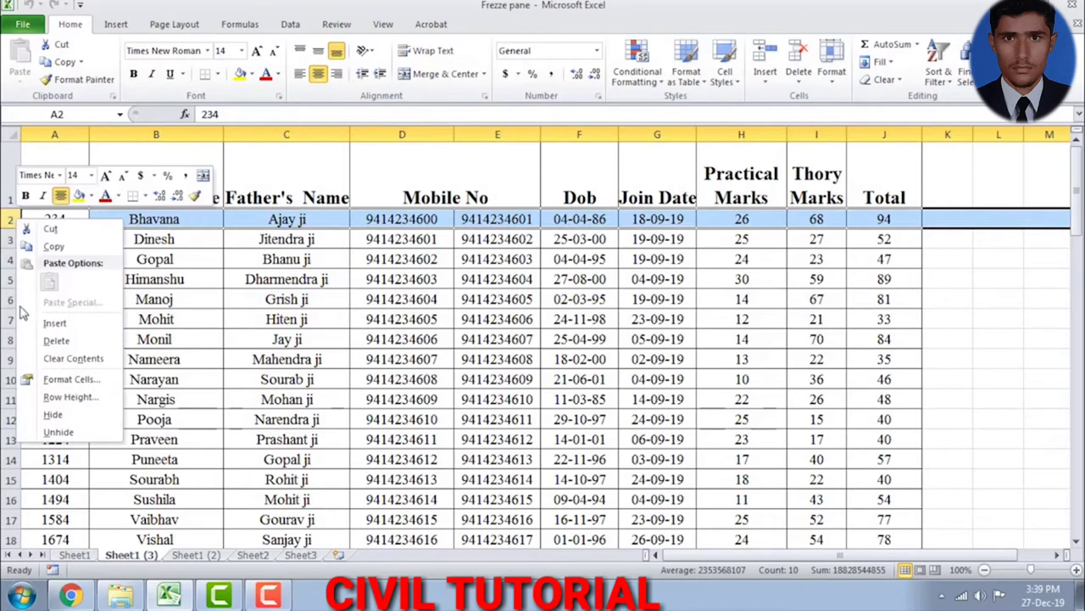
{"action": "left_click", "coordinate": [52, 415]}
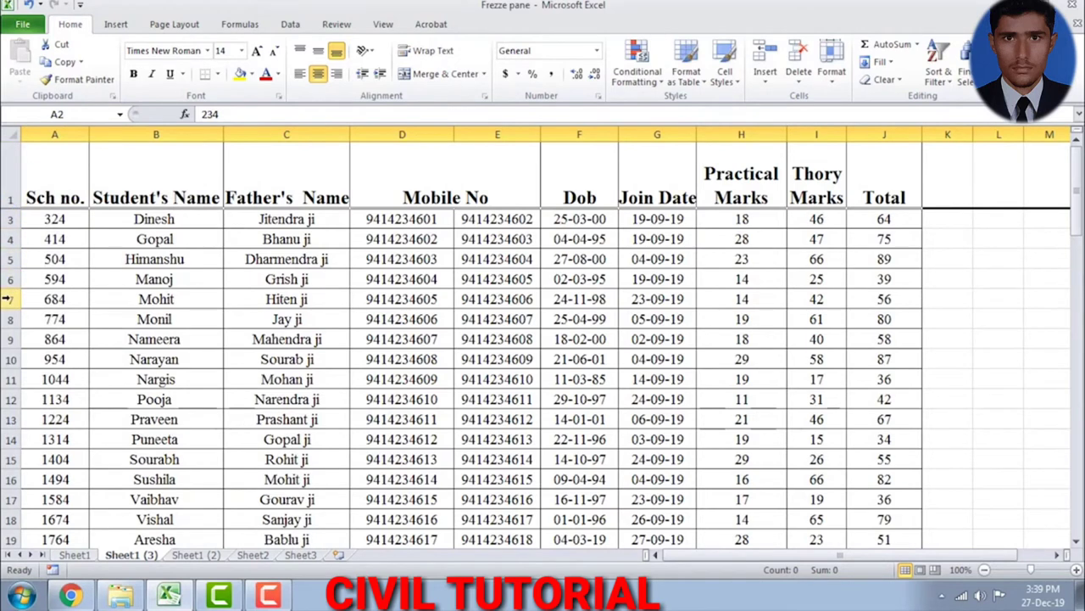
{"action": "left_click", "coordinate": [8, 299]}
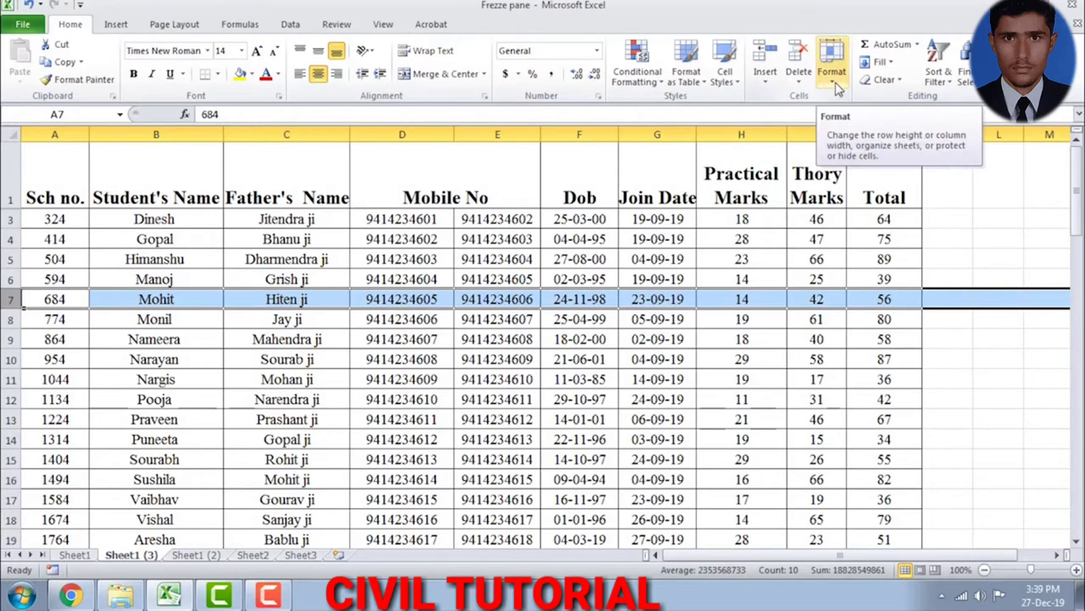
Step: Hide row 7, then rows 9 to 11, with Format > Hide & Unhide > Hide Rows
{"action": "left_click", "coordinate": [836, 89]}
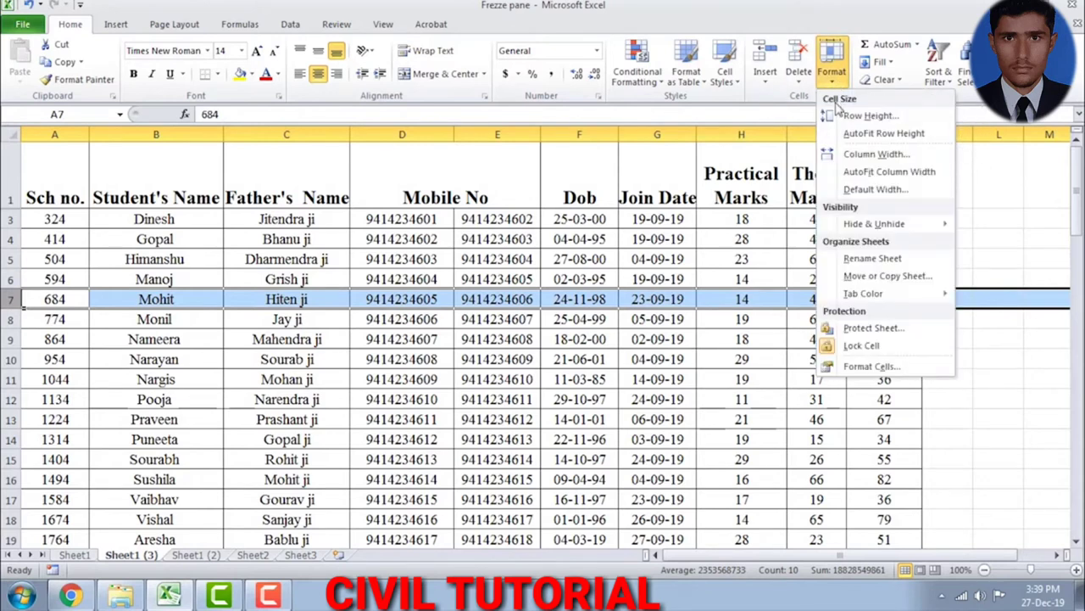
{"action": "mouse_move", "coordinate": [874, 223]}
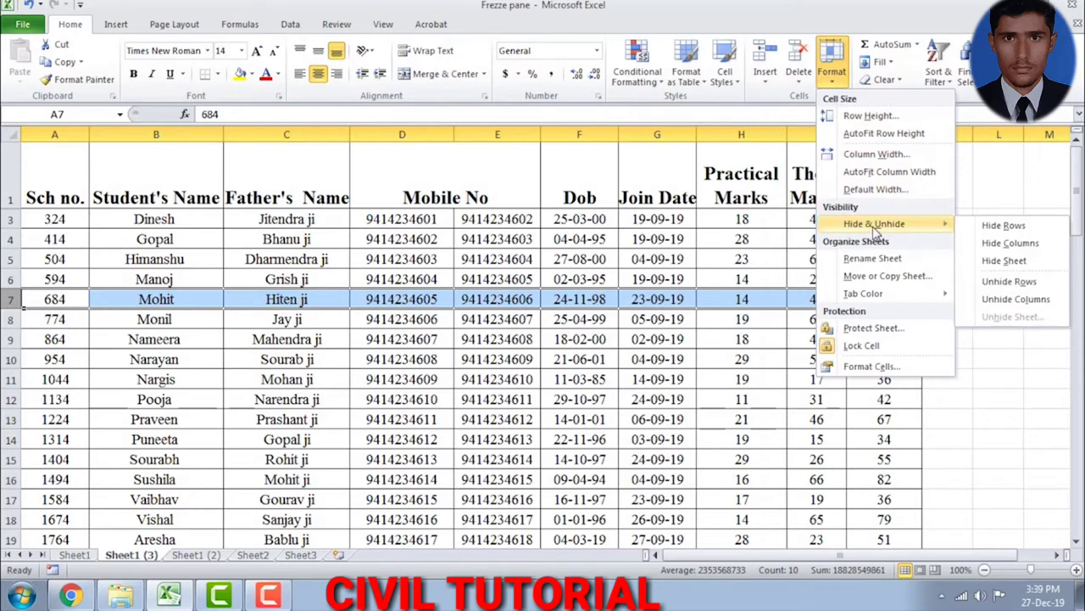
{"action": "left_click", "coordinate": [1005, 225]}
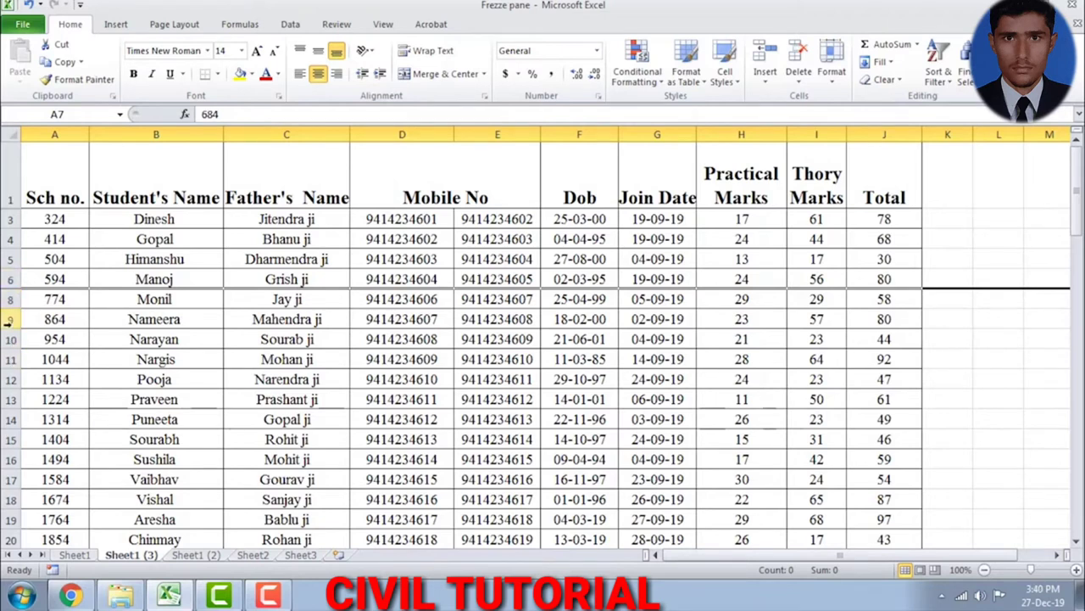
{"action": "left_click_drag", "start_coordinate": [9, 319], "coordinate": [9, 359]}
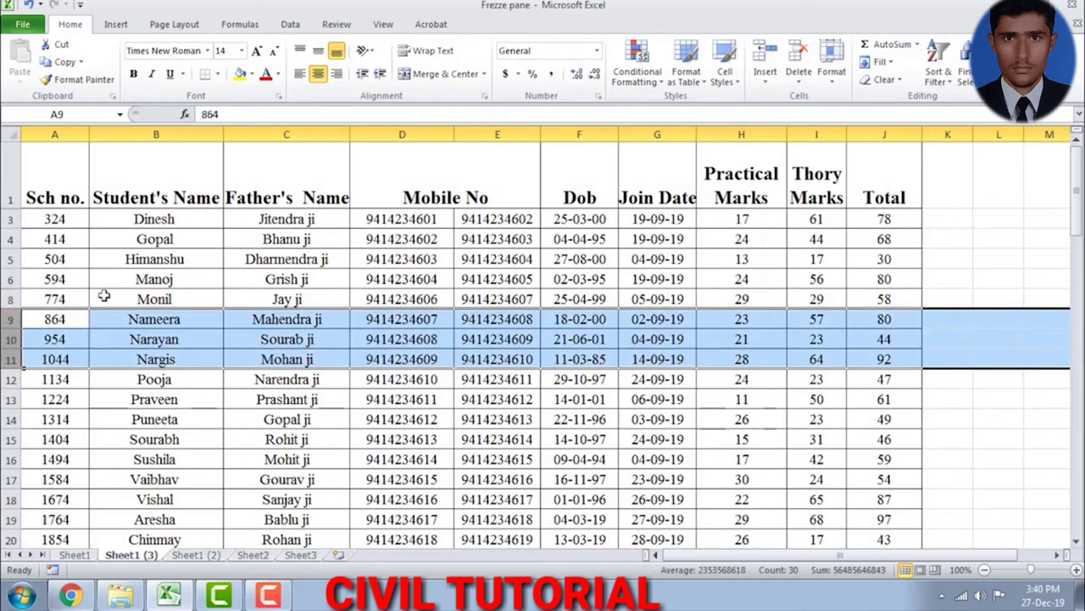
{"action": "left_click", "coordinate": [833, 82]}
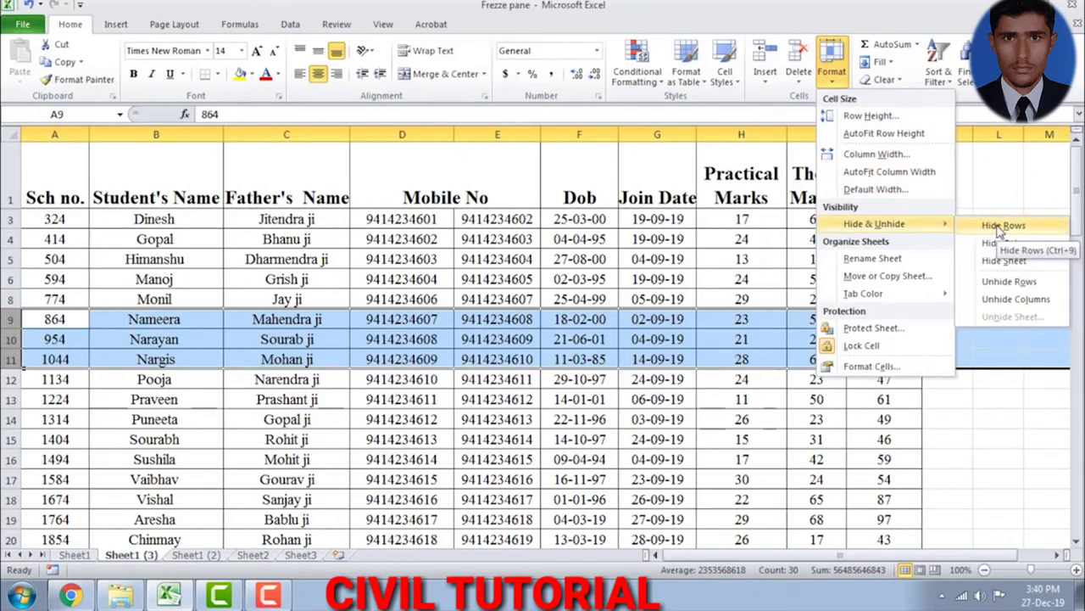
{"action": "left_click", "coordinate": [1002, 227]}
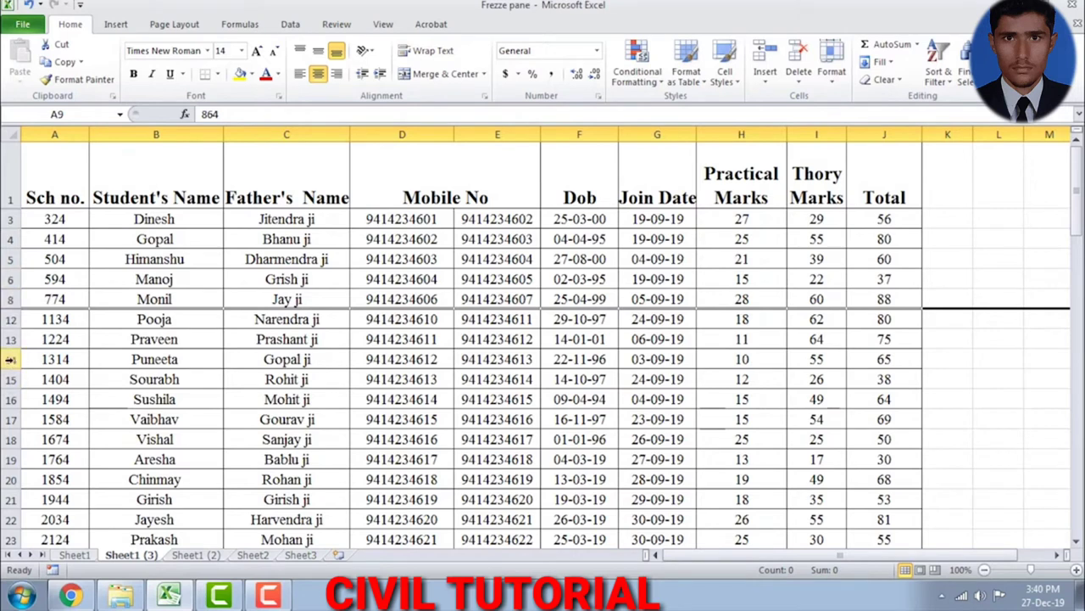
{"action": "left_click", "coordinate": [11, 359]}
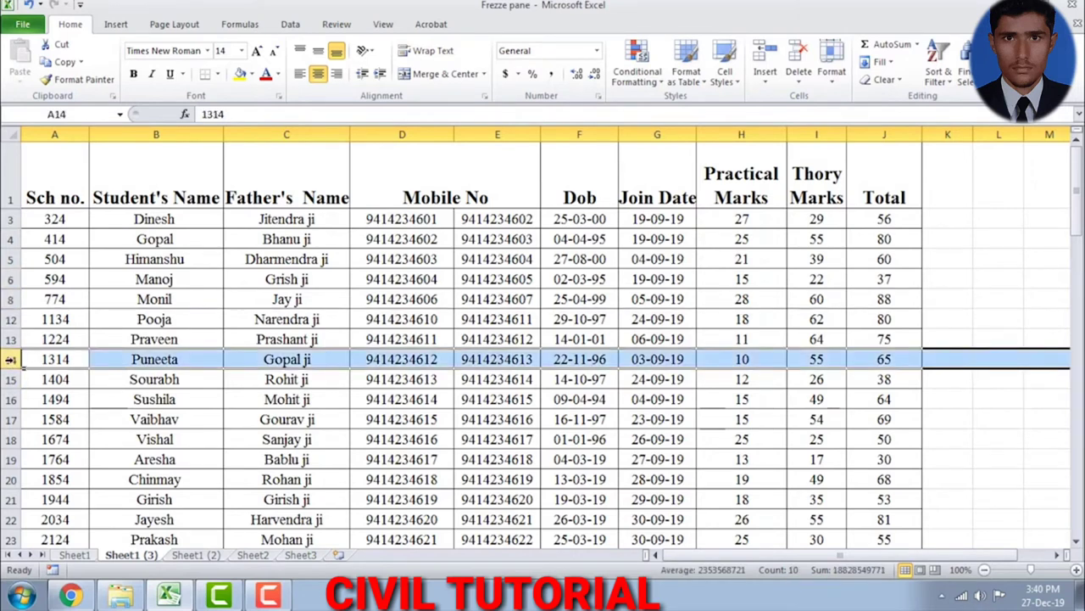
Step: Hide rows 14 and 16 together with the right-click Hide command
{"action": "left_click", "coordinate": [11, 399], "text": "ctrl"}
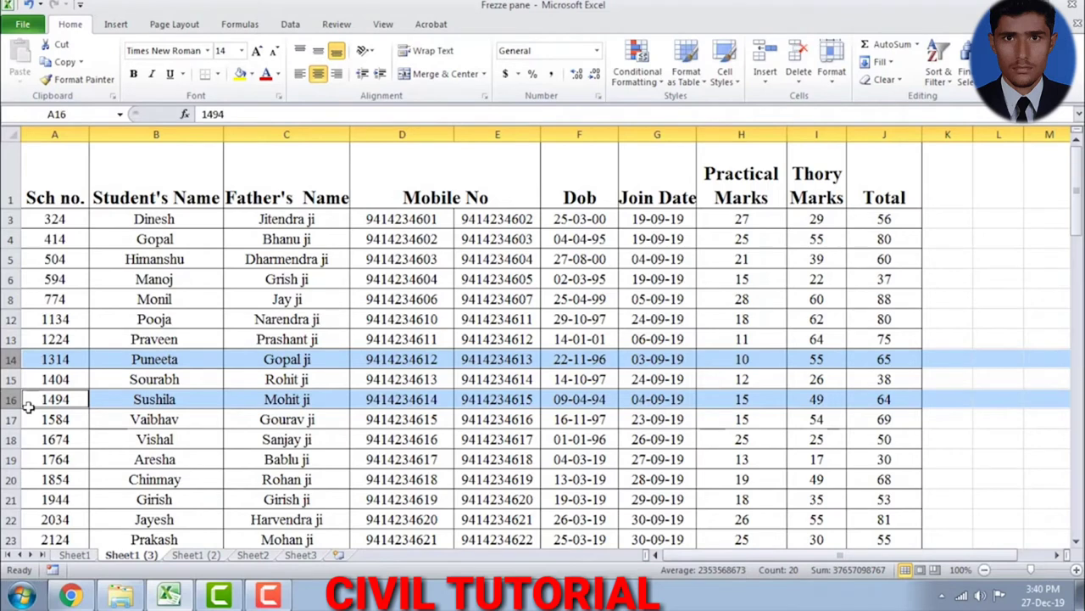
{"action": "right_click", "coordinate": [13, 360]}
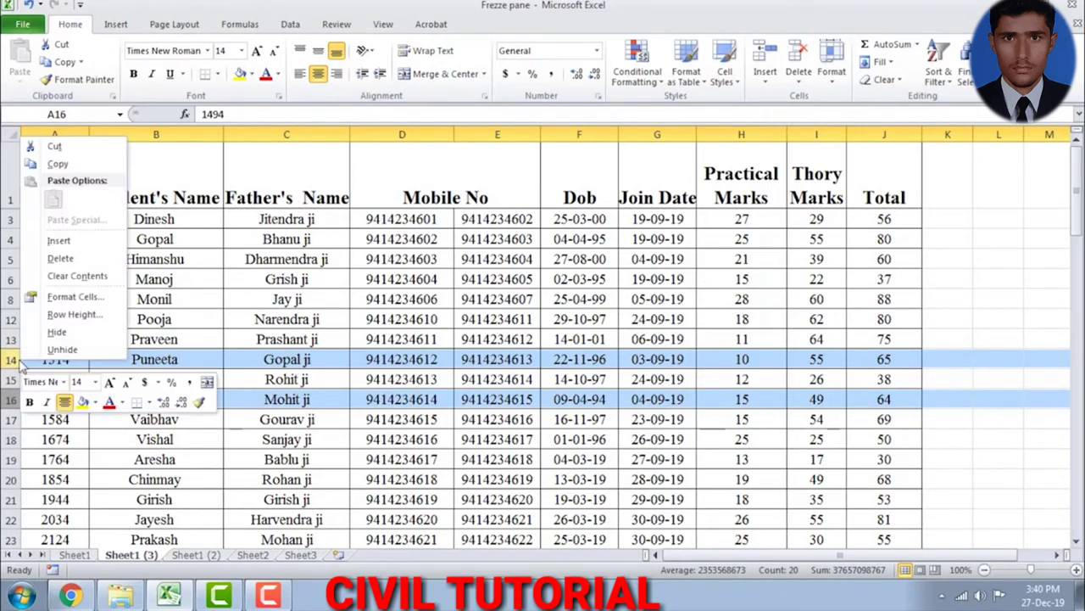
{"action": "left_click", "coordinate": [57, 334]}
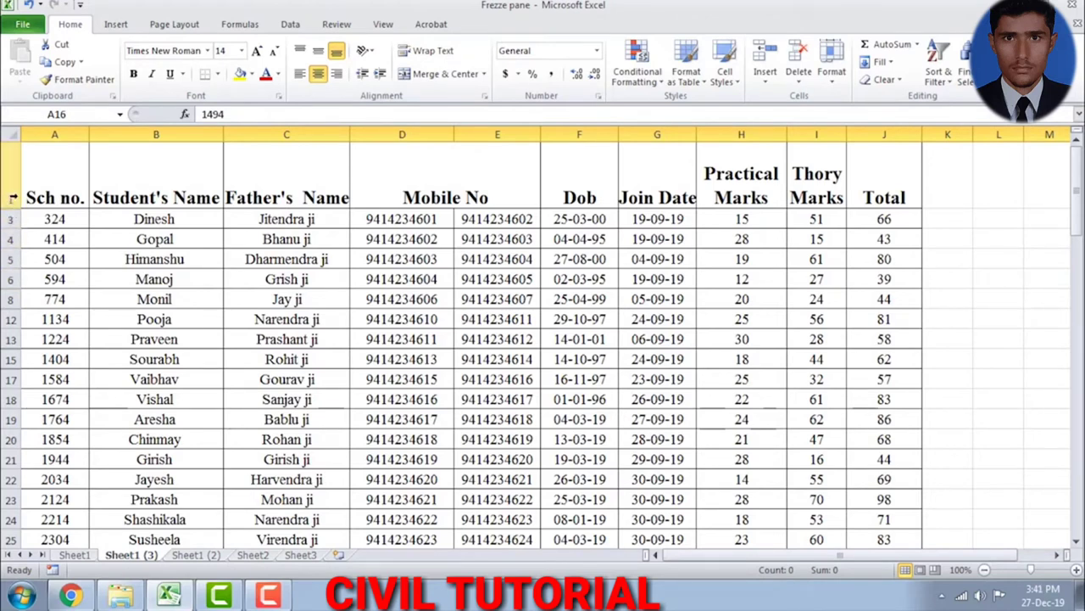
Step: Select rows 1 to 3 and unhide row 2, restoring Bhavana's record
{"action": "left_click_drag", "start_coordinate": [12, 197], "coordinate": [24, 222]}
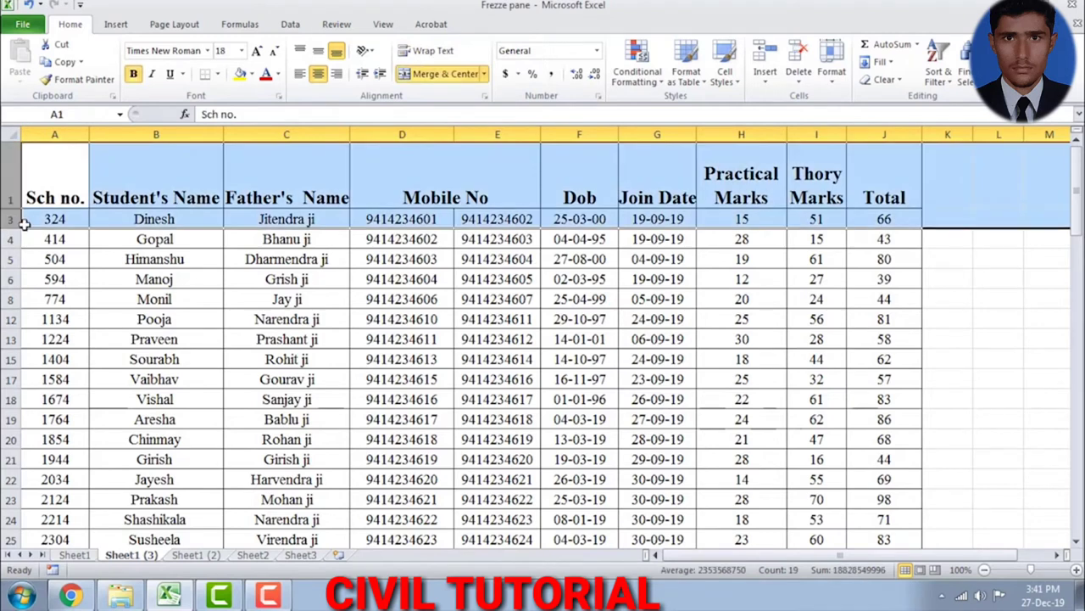
{"action": "right_click", "coordinate": [13, 205]}
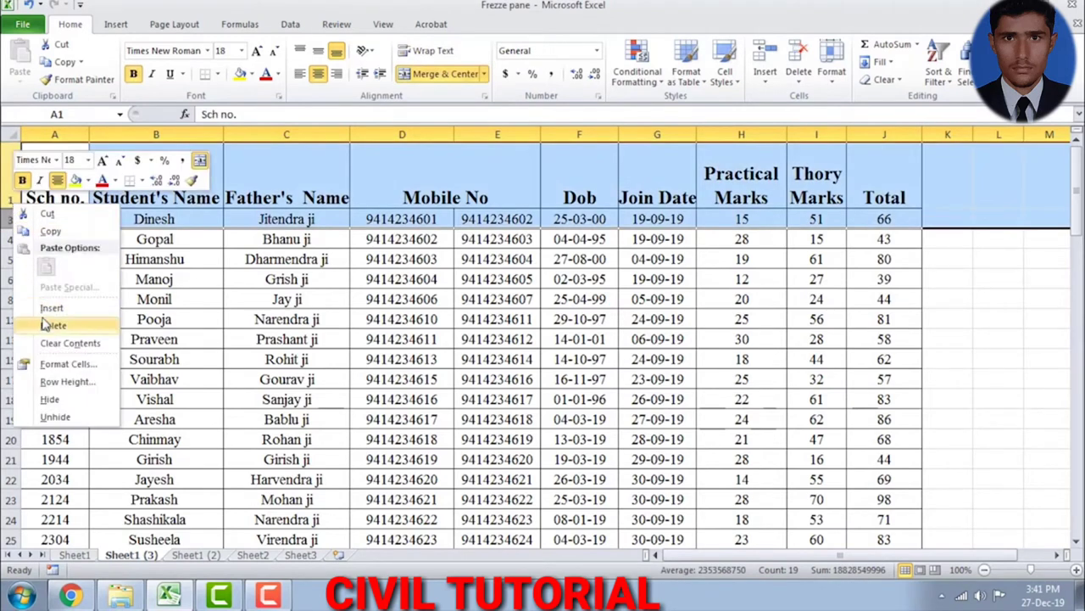
{"action": "left_click", "coordinate": [53, 417]}
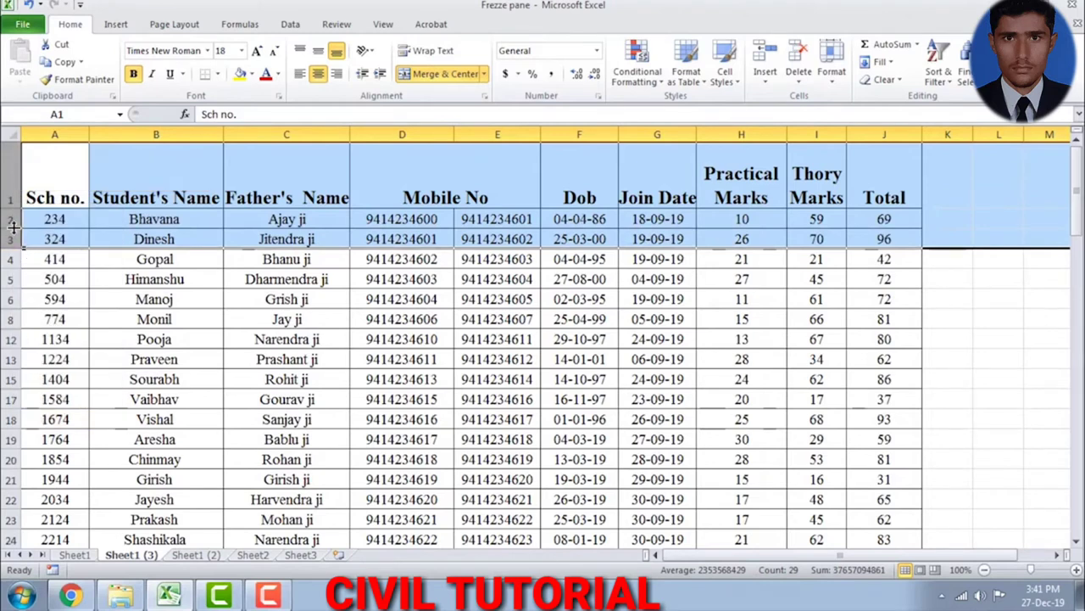
{"action": "left_click", "coordinate": [39, 268]}
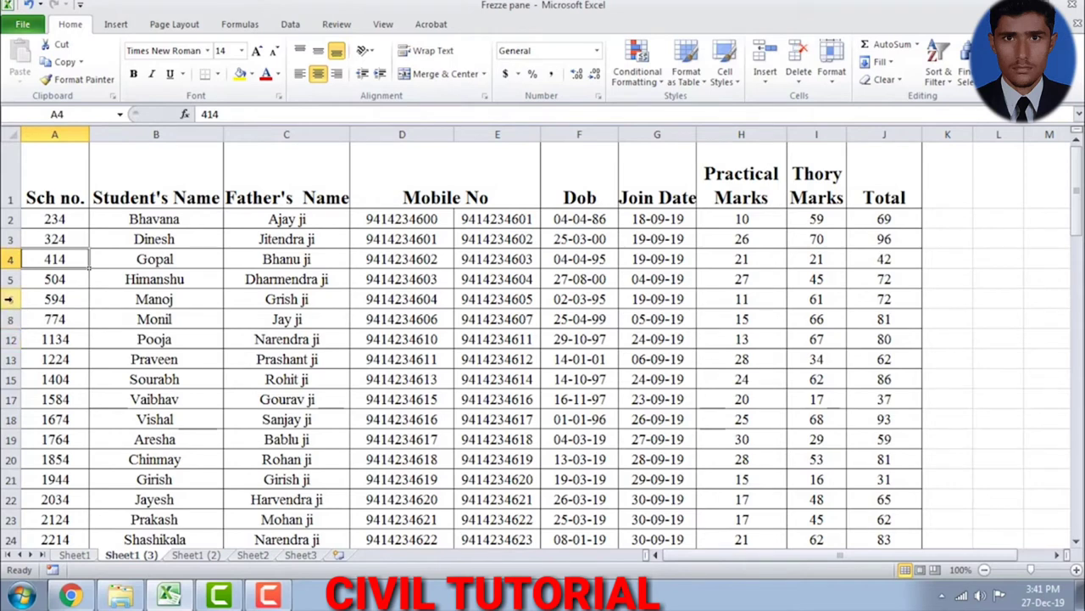
Step: Select rows 6 to 8 and use Format > Unhide Rows to restore Mohit's row 7
{"action": "left_click_drag", "start_coordinate": [8, 298], "coordinate": [8, 319]}
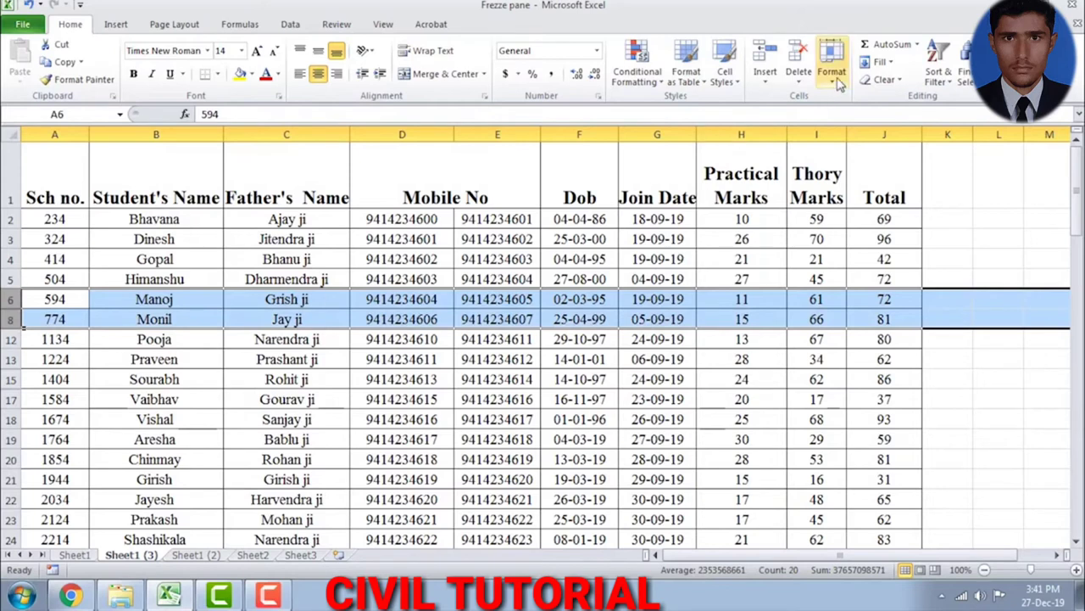
{"action": "left_click", "coordinate": [838, 85]}
{"action": "mouse_move", "coordinate": [875, 223]}
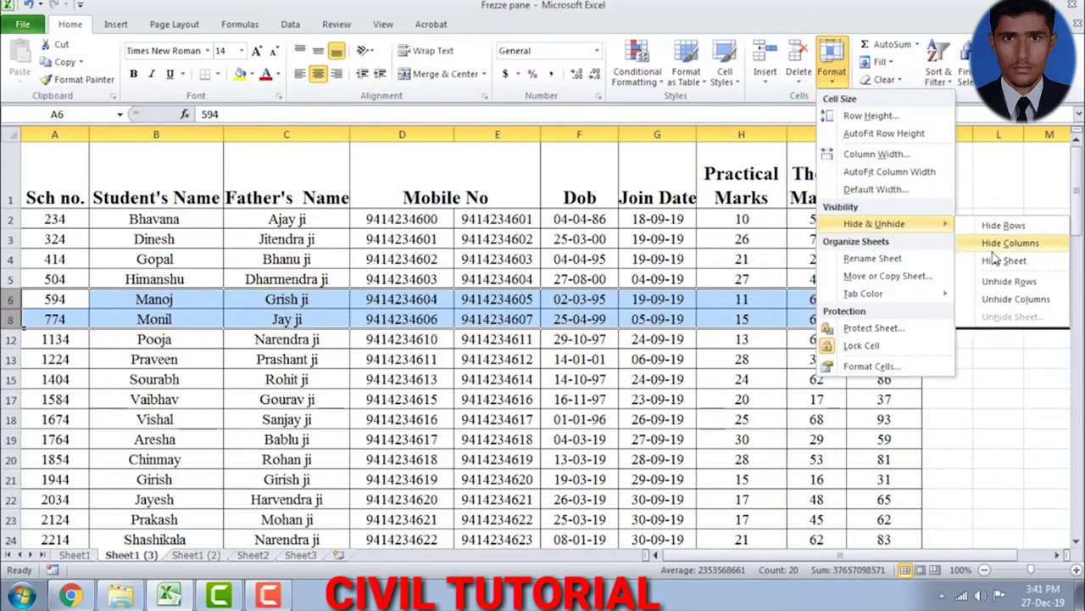
{"action": "left_click", "coordinate": [1009, 281]}
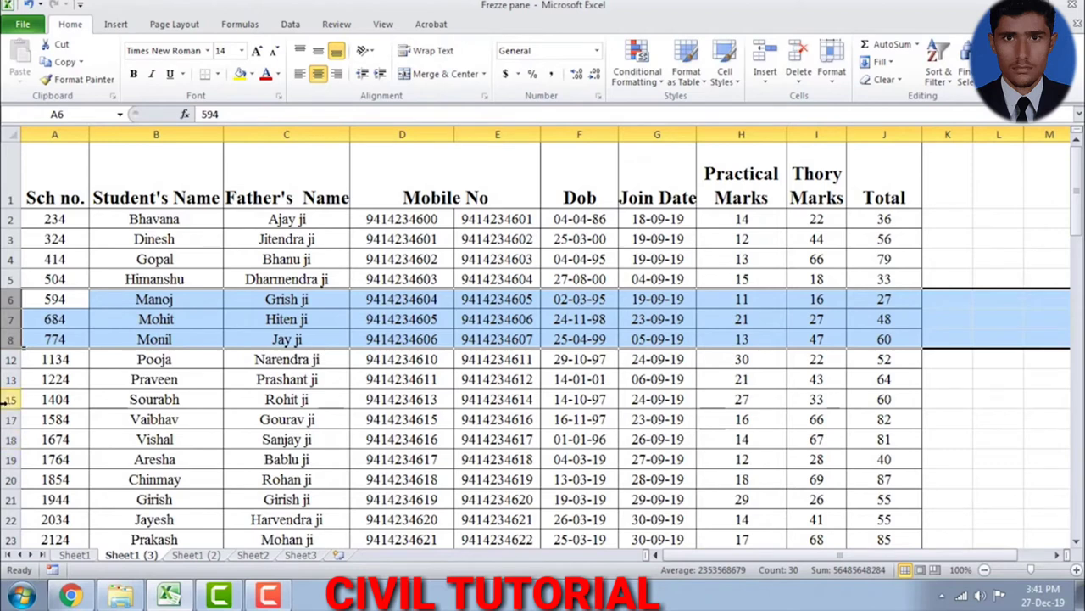
{"action": "left_click", "coordinate": [310, 402]}
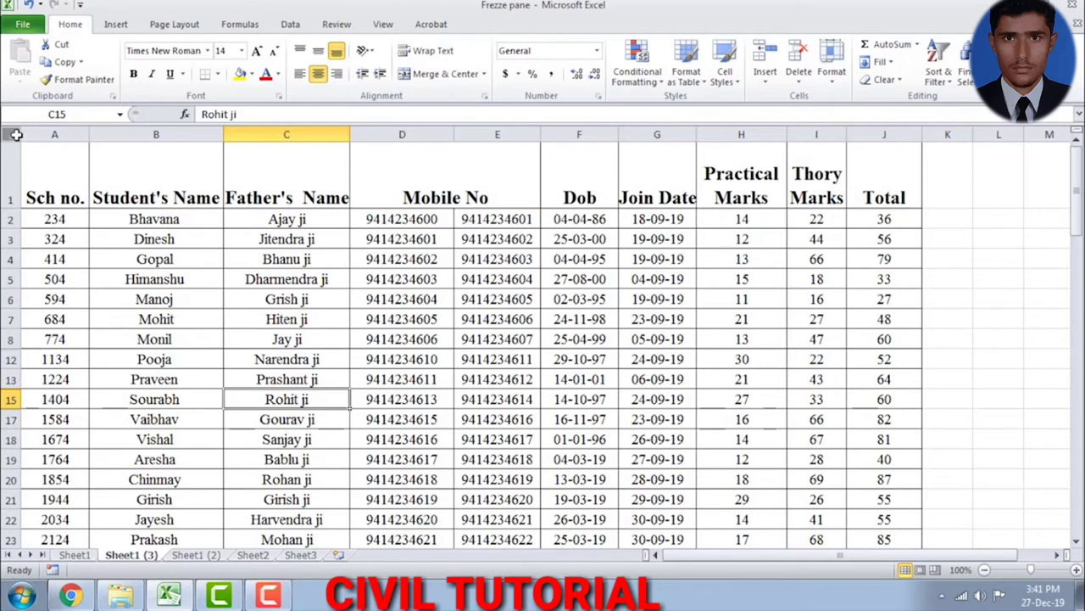
Step: Select the whole worksheet and apply Format > Hide & Unhide > Unhide Rows
{"action": "left_click", "coordinate": [15, 134]}
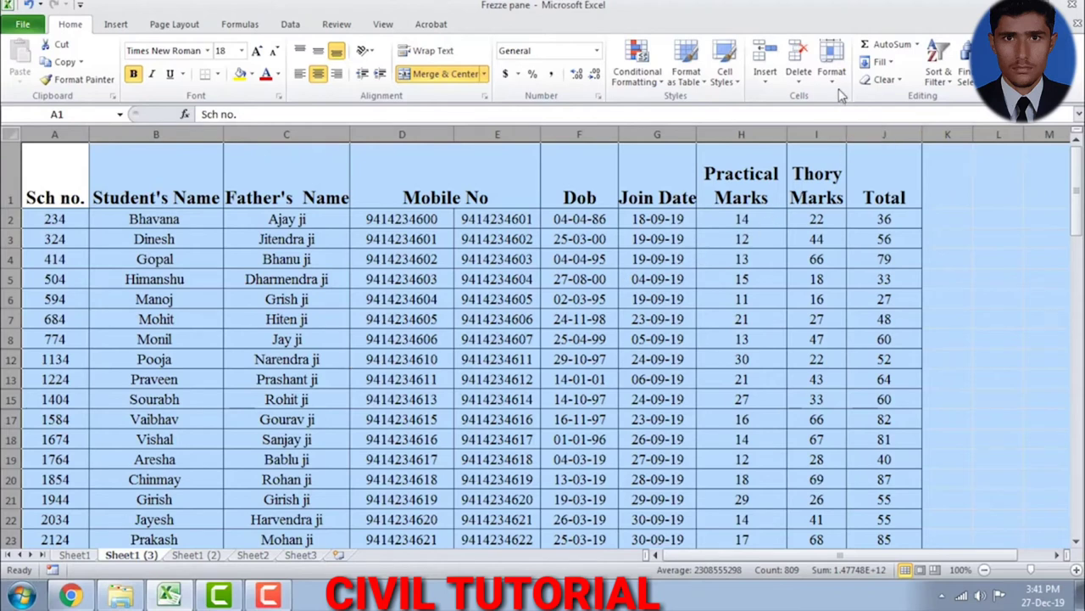
{"action": "left_click", "coordinate": [835, 76]}
{"action": "mouse_move", "coordinate": [874, 223]}
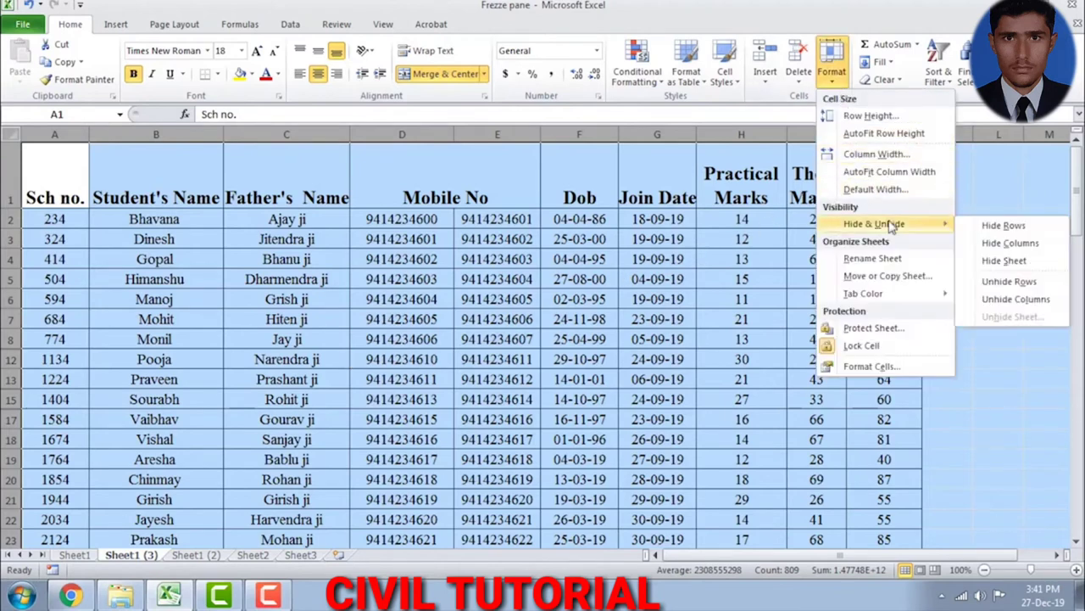
{"action": "left_click", "coordinate": [994, 287]}
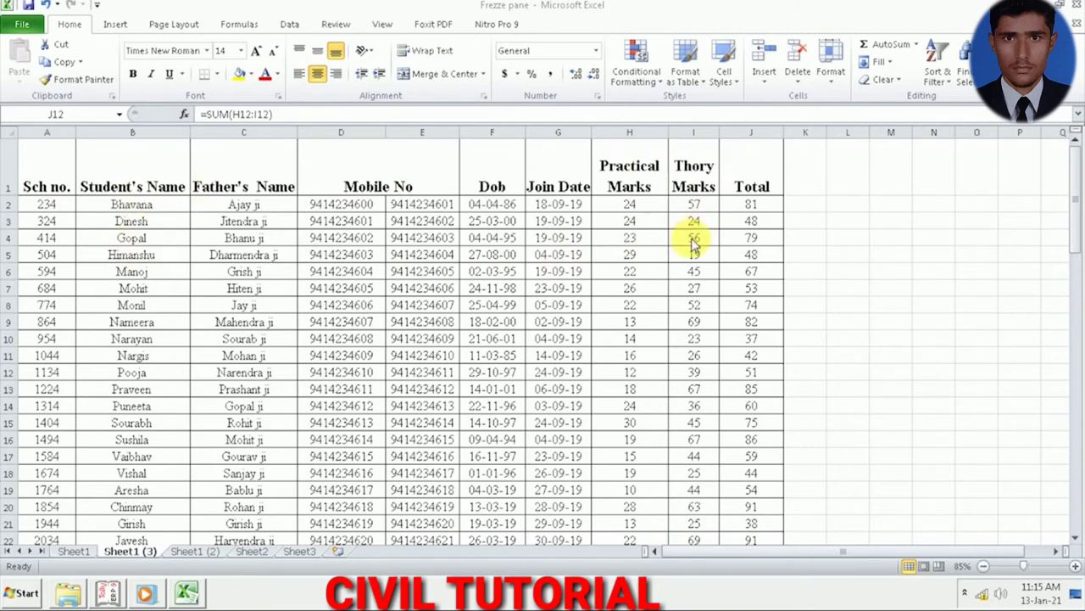
Step: Hide the Total column J from its right-click menu
{"action": "left_click", "coordinate": [743, 136]}
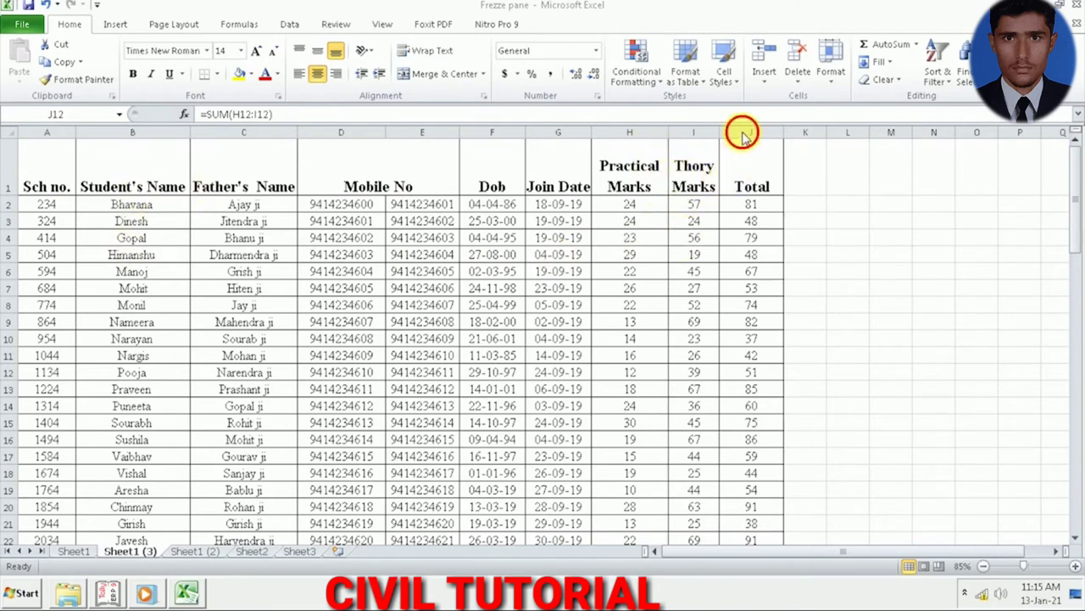
{"action": "left_click", "coordinate": [750, 142]}
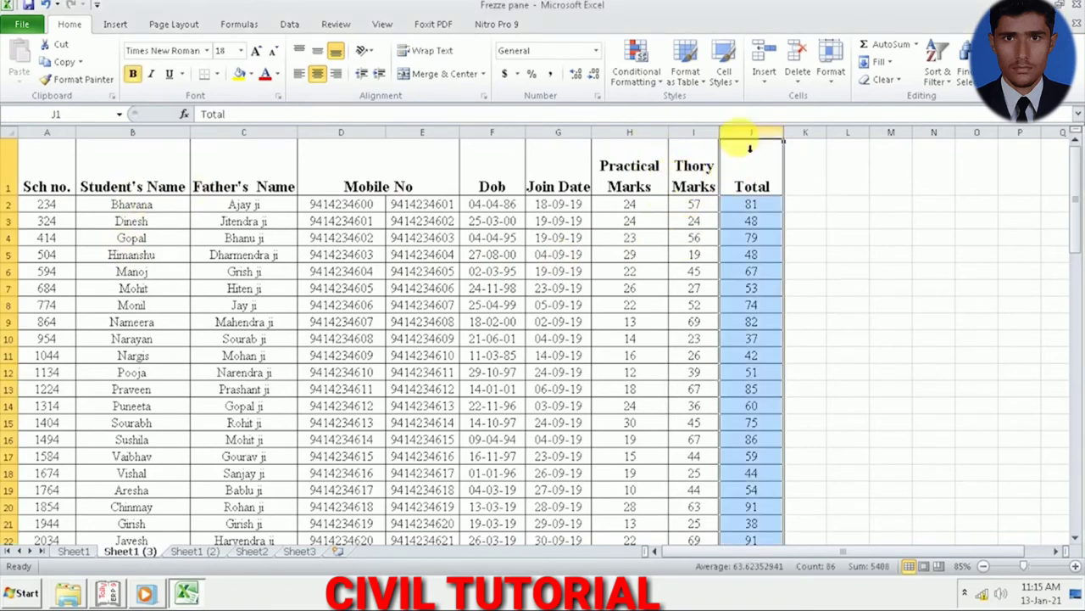
{"action": "right_click", "coordinate": [750, 147]}
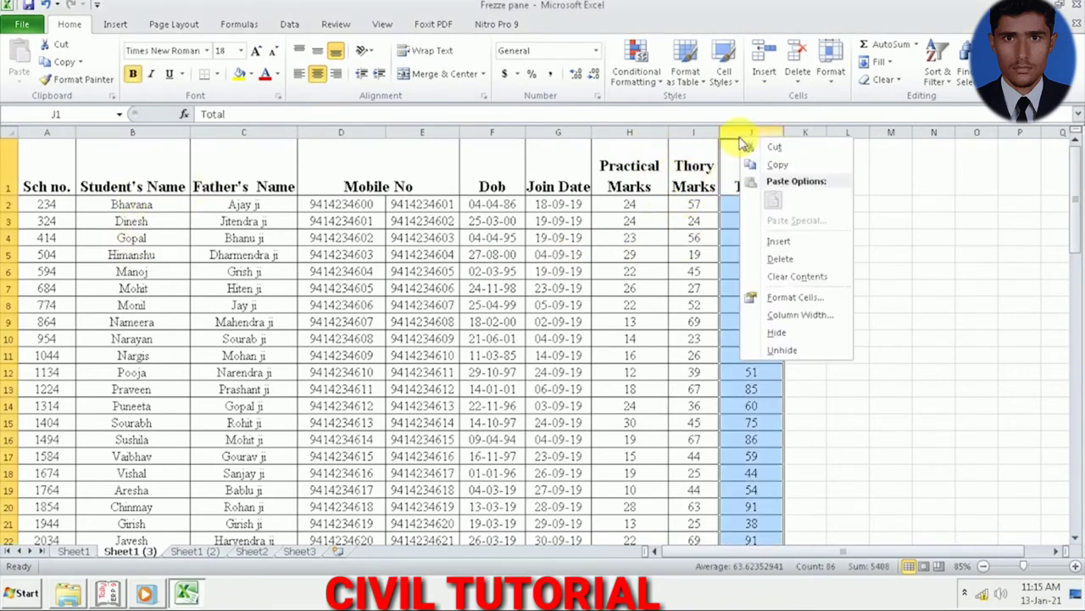
{"action": "left_click", "coordinate": [777, 333]}
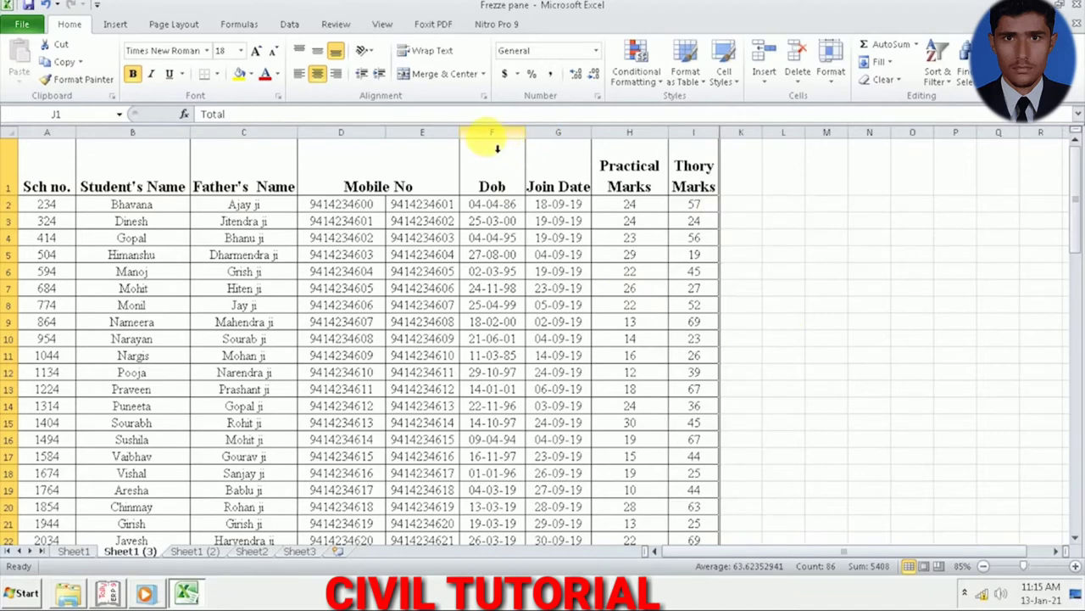
Step: Hide the Dob and Join Date columns F and G
{"action": "left_click_drag", "start_coordinate": [495, 137], "coordinate": [540, 147]}
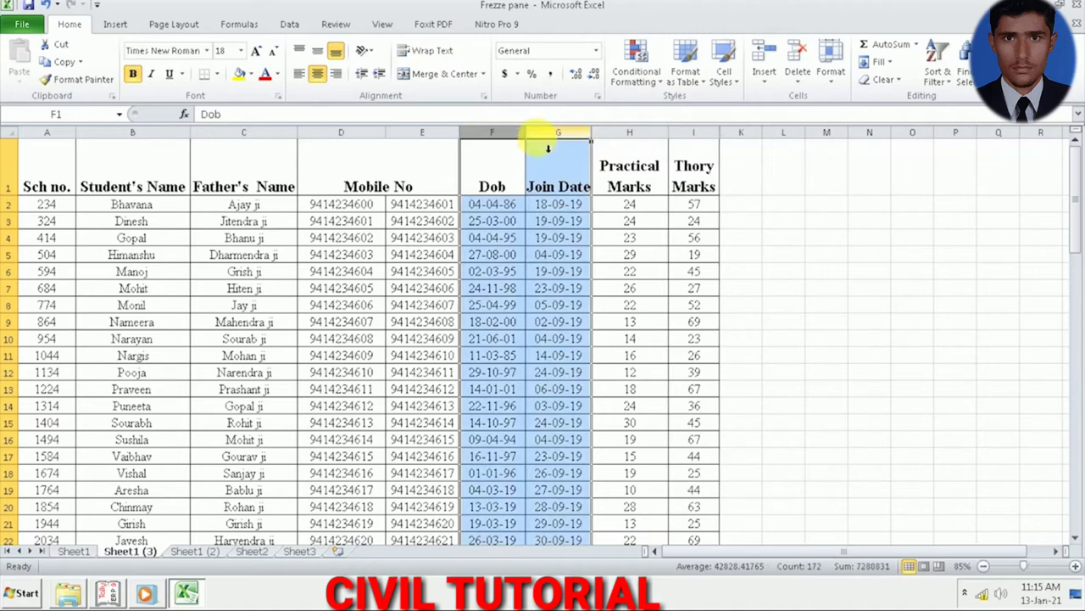
{"action": "right_click", "coordinate": [547, 149]}
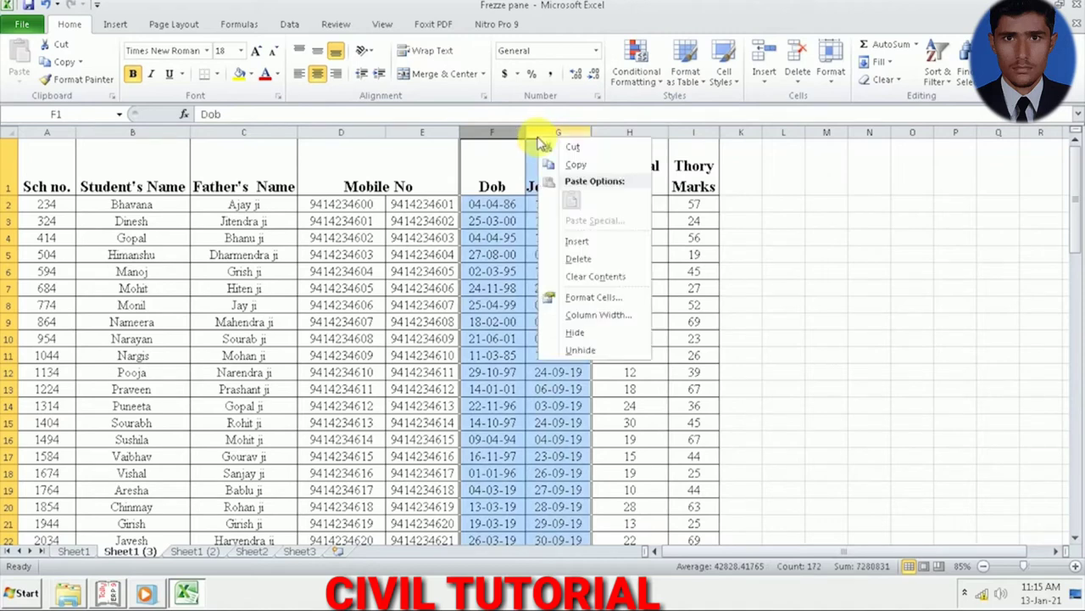
{"action": "left_click", "coordinate": [576, 332]}
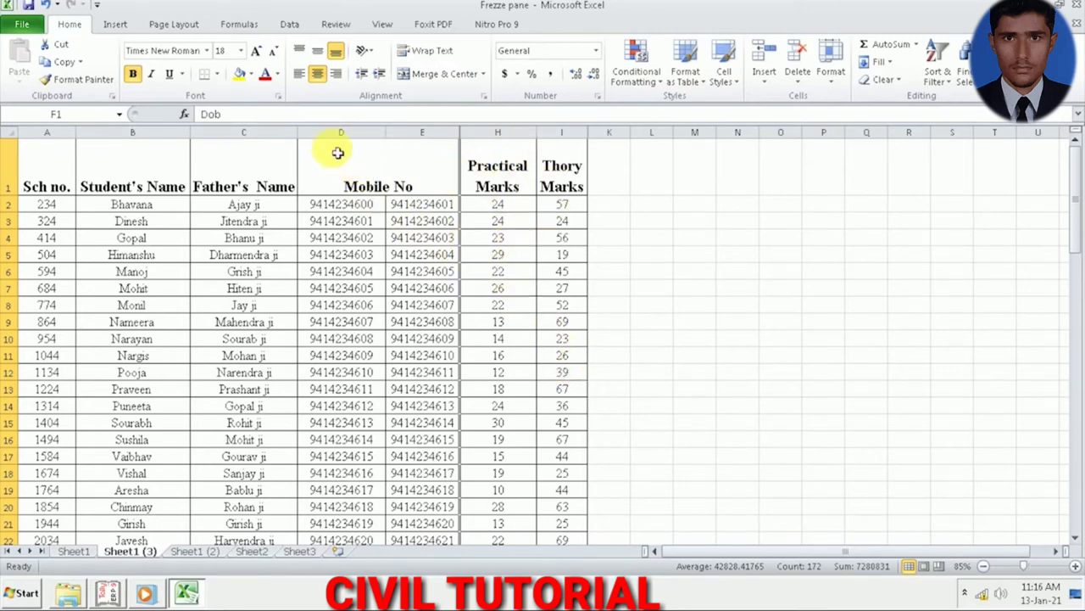
Step: Select columns D to I and unhide the Dob and Join Date columns
{"action": "left_click_drag", "start_coordinate": [333, 145], "coordinate": [565, 139]}
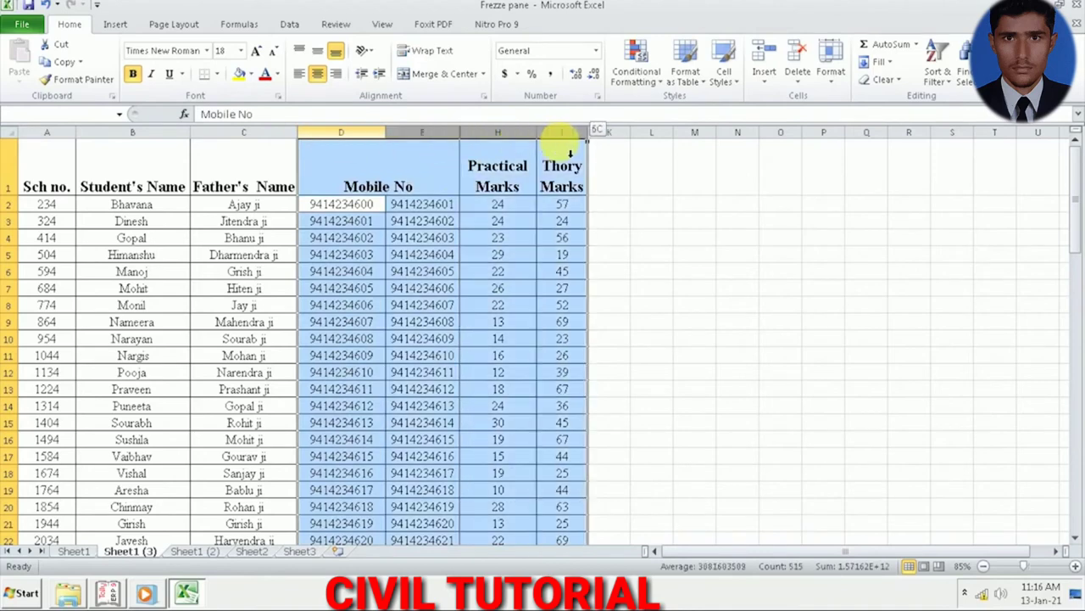
{"action": "right_click", "coordinate": [447, 141]}
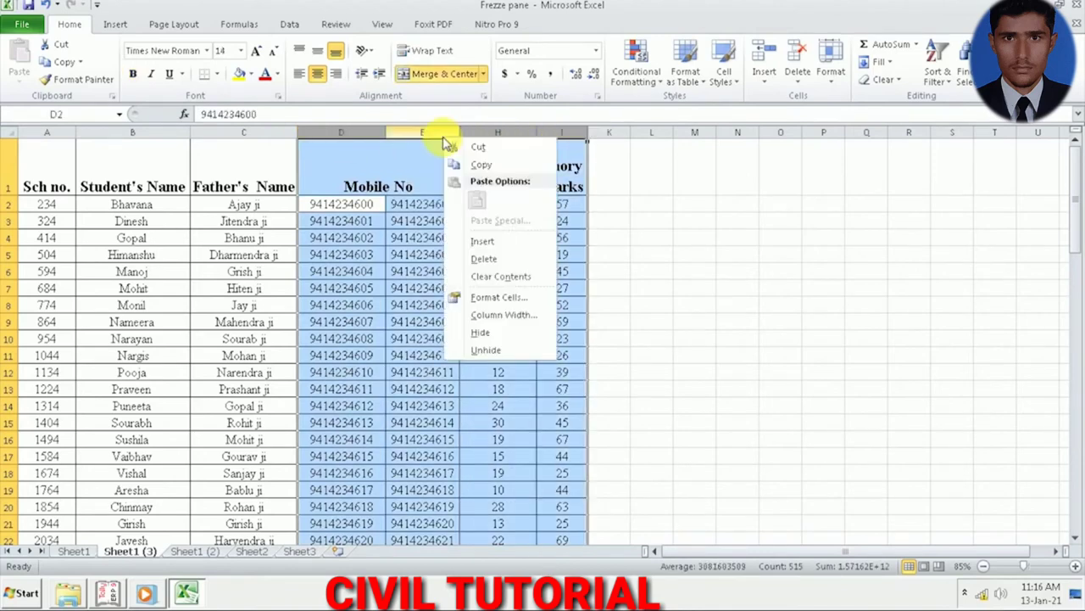
{"action": "left_click", "coordinate": [502, 360]}
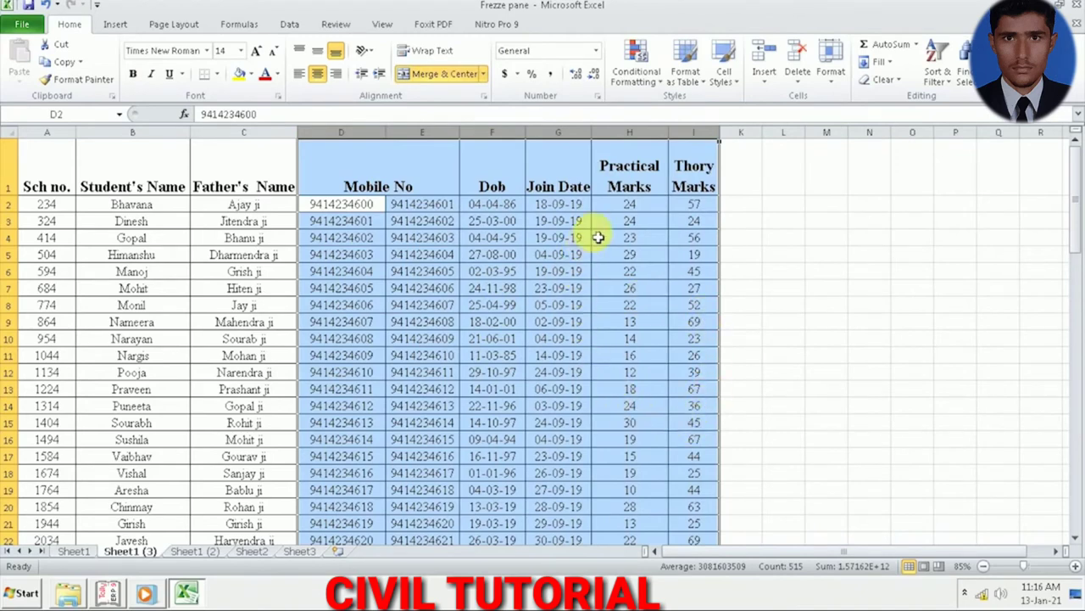
Step: Hide the Practical Marks column, then restore it with Format > Hide & Unhide > Unhide Columns
{"action": "left_click", "coordinate": [620, 196]}
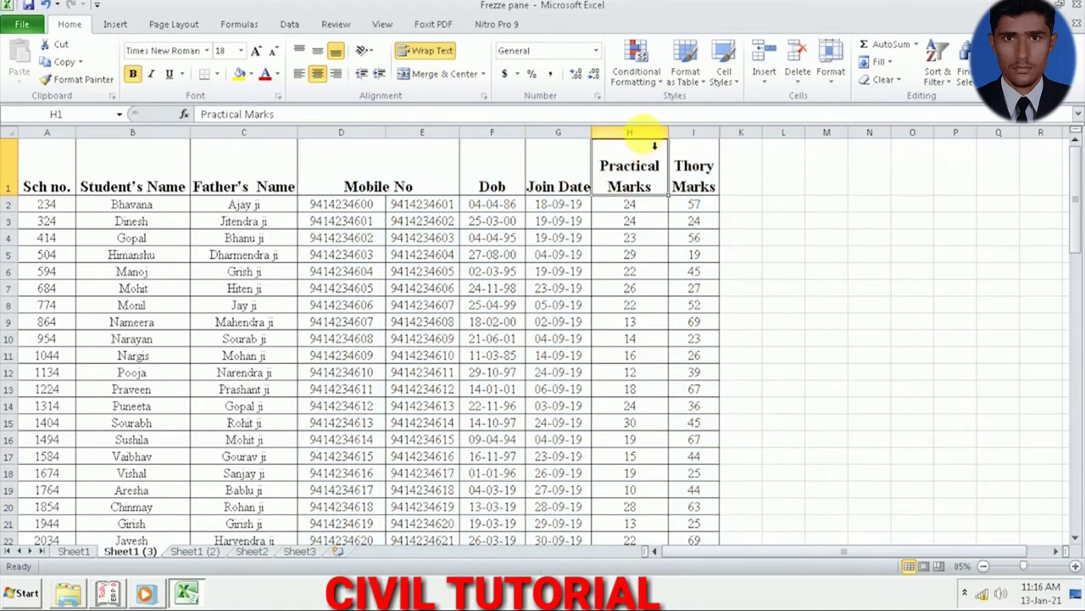
{"action": "right_click", "coordinate": [643, 134]}
{"action": "left_click", "coordinate": [693, 330]}
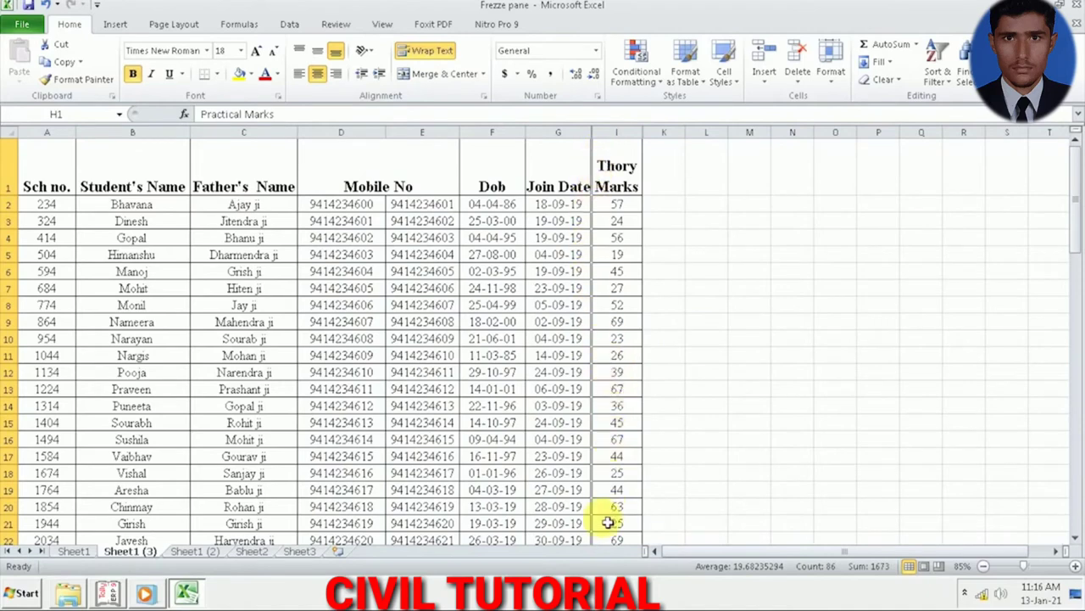
{"action": "left_click", "coordinate": [831, 85]}
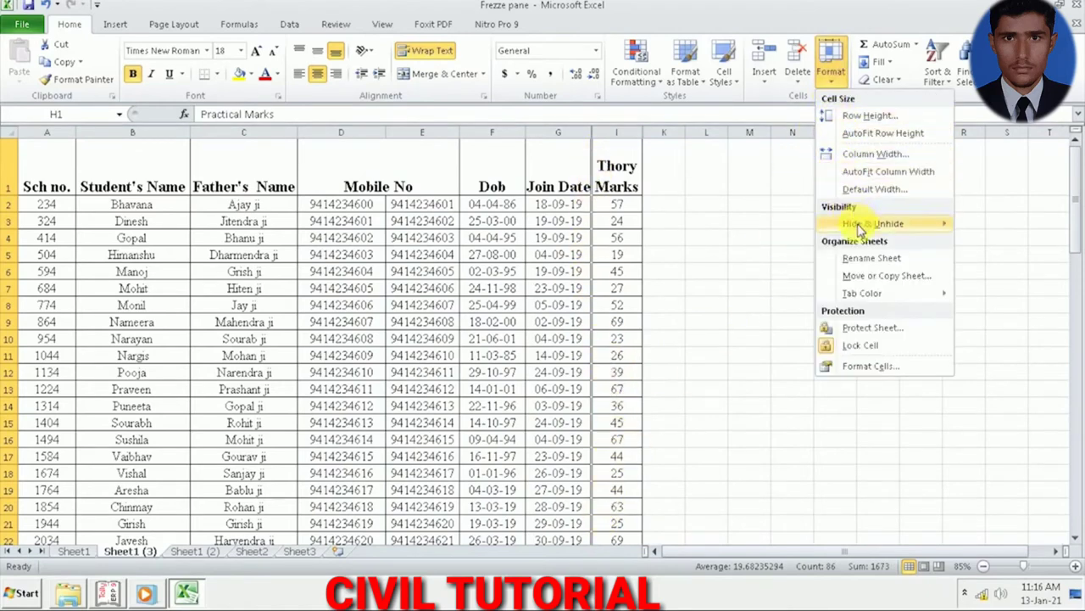
{"action": "mouse_move", "coordinate": [873, 224]}
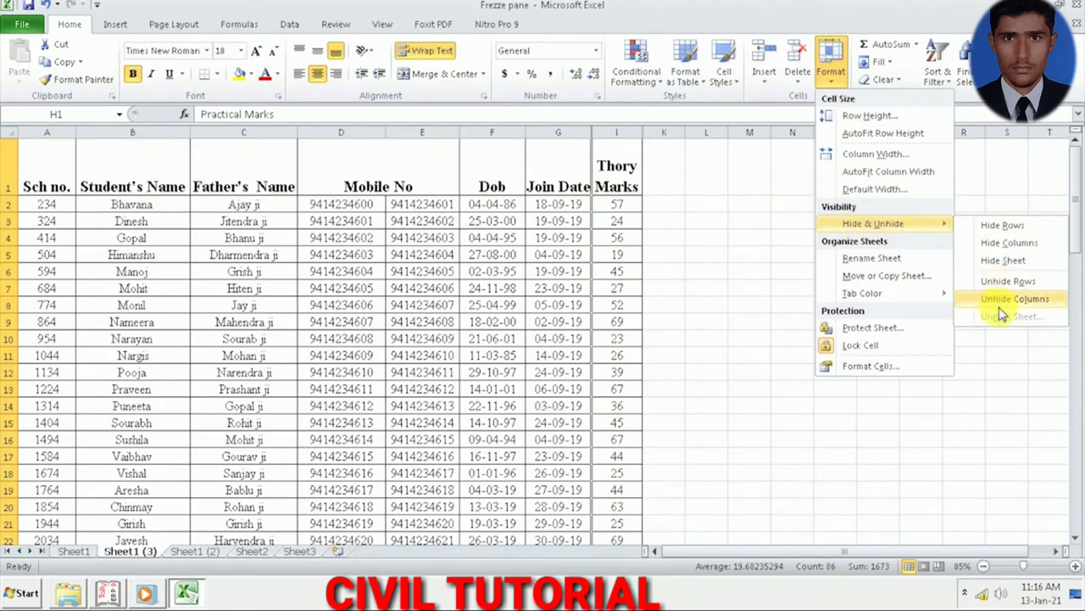
{"action": "left_click", "coordinate": [1003, 307]}
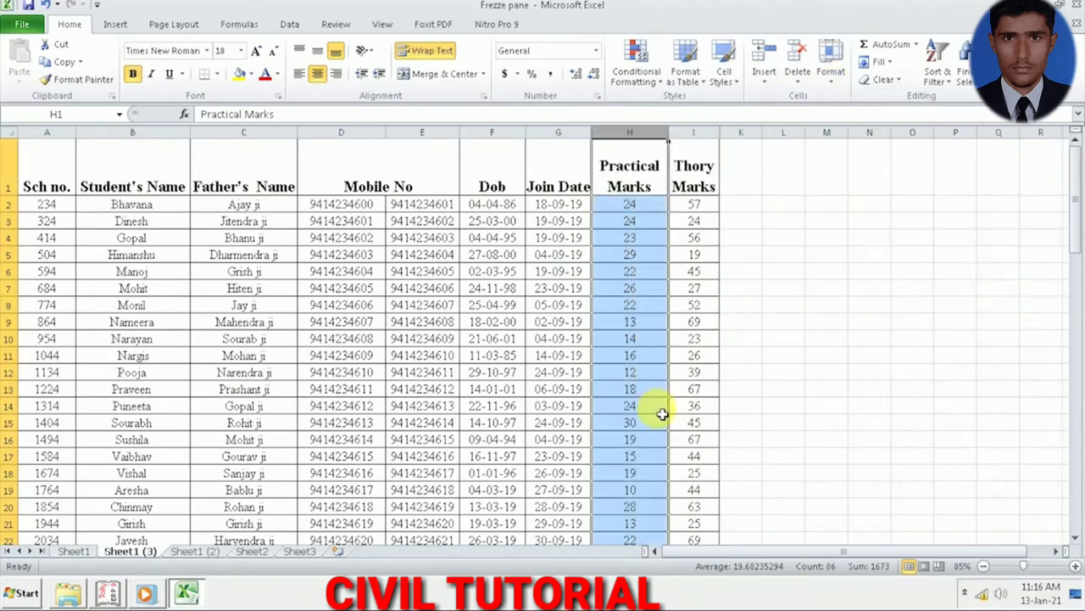
{"action": "left_click", "coordinate": [14, 134]}
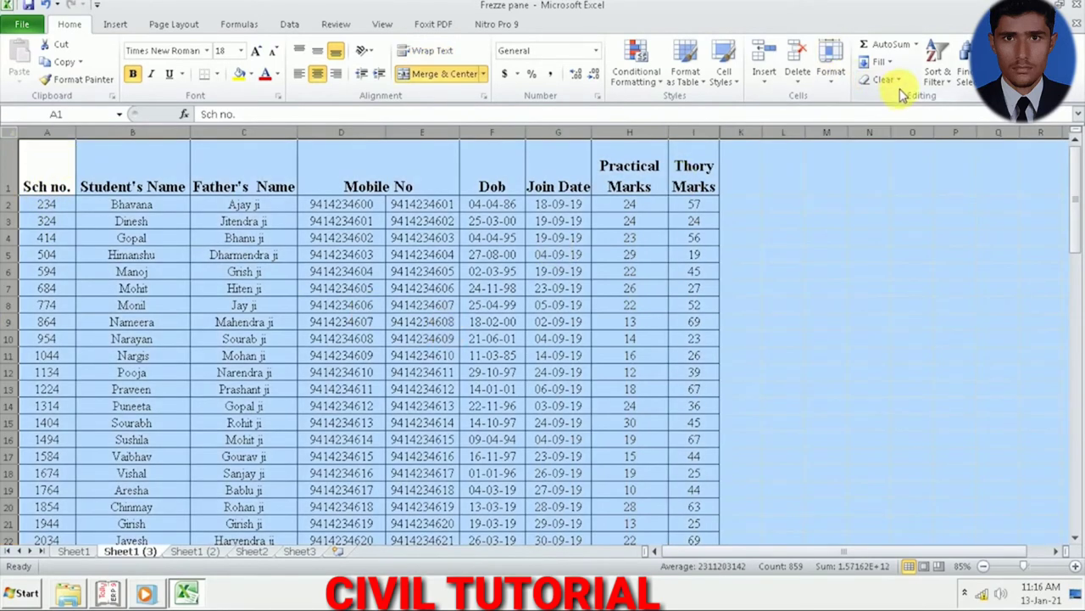
Step: Open the Home > Format menu of row and column options
{"action": "left_click", "coordinate": [837, 85]}
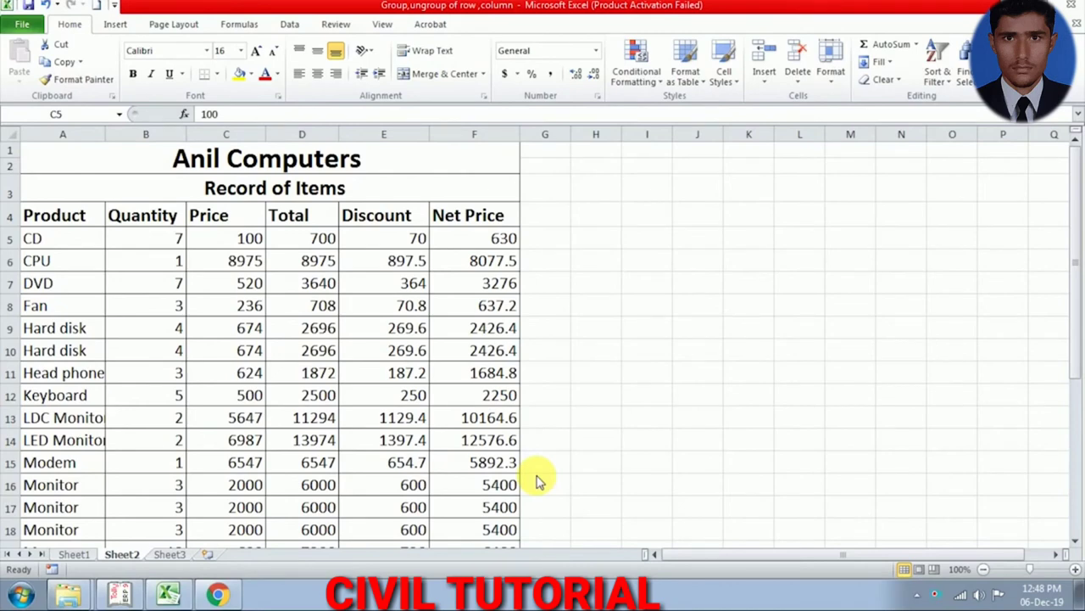
{"action": "left_click", "coordinate": [291, 24]}
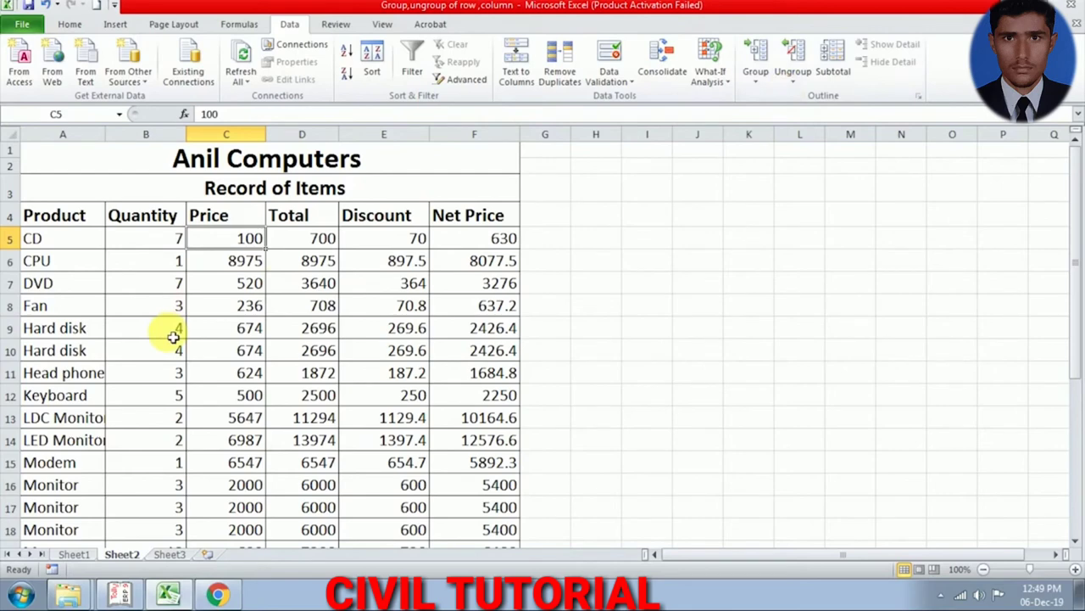
{"action": "left_click", "coordinate": [157, 217]}
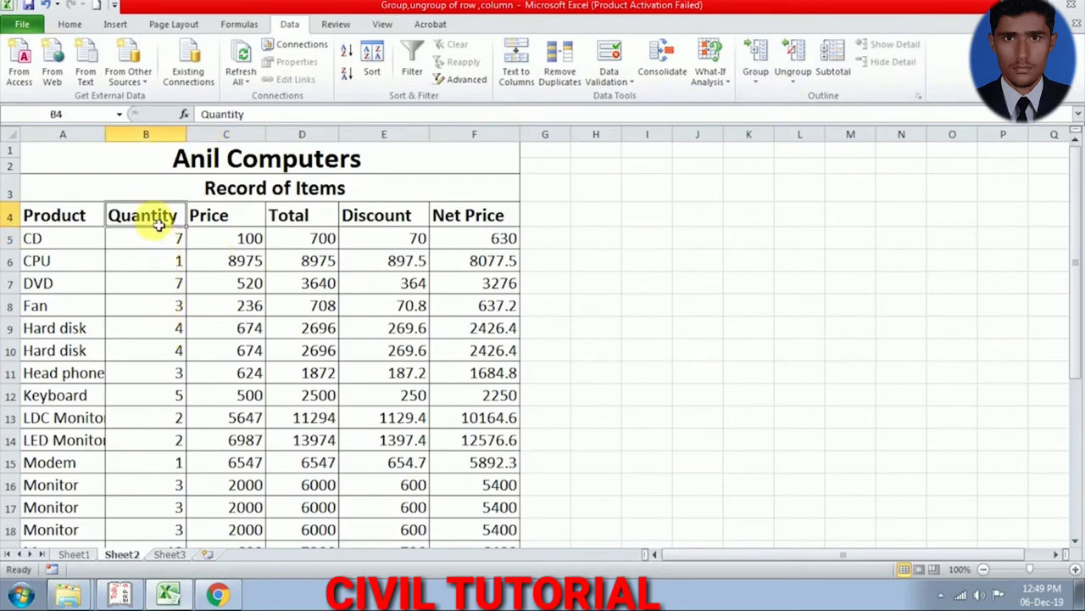
{"action": "left_click", "coordinate": [206, 222]}
{"action": "left_click", "coordinate": [288, 218]}
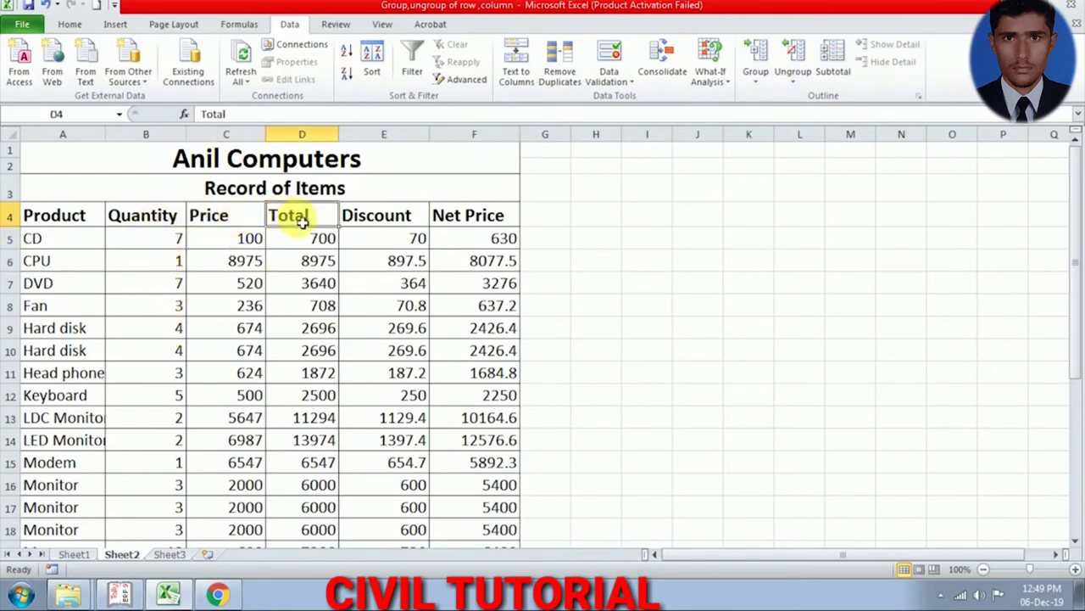
{"action": "left_click", "coordinate": [383, 217]}
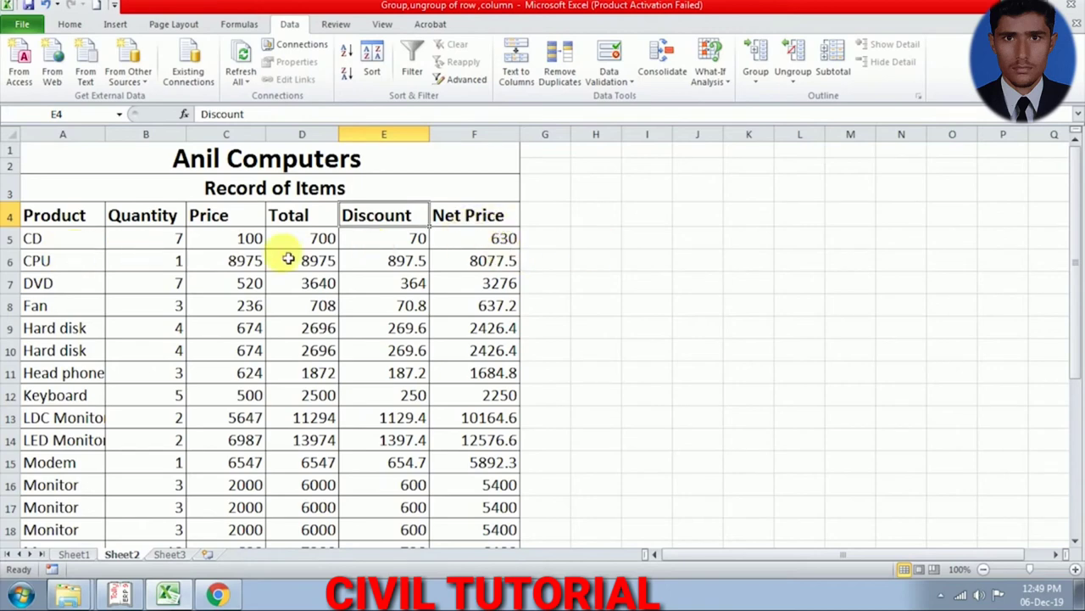
{"action": "left_click", "coordinate": [149, 214]}
{"action": "left_click", "coordinate": [214, 219]}
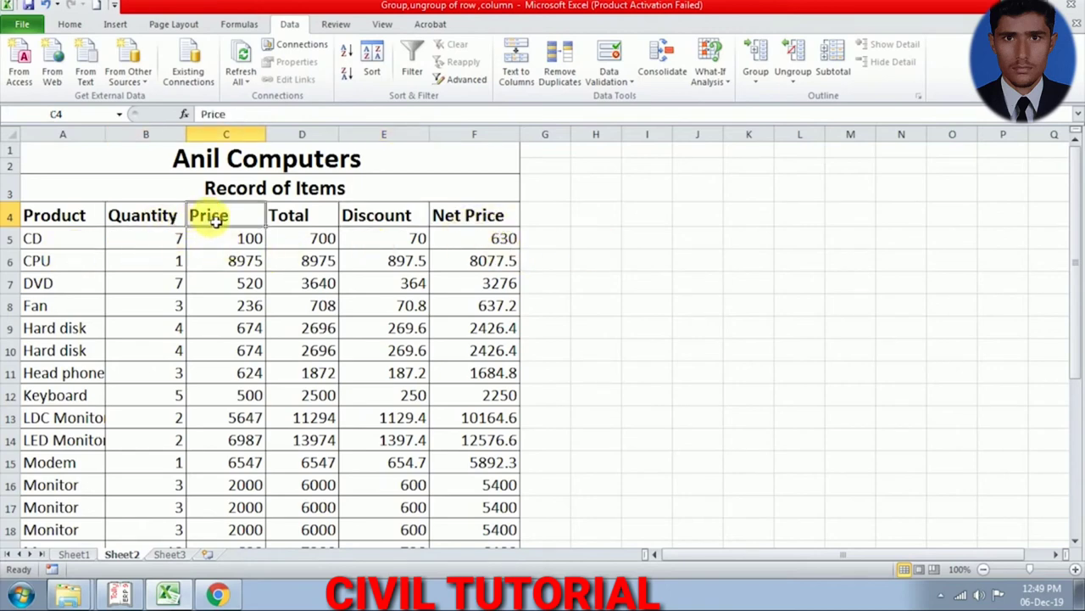
{"action": "left_click", "coordinate": [316, 218]}
{"action": "left_click", "coordinate": [383, 224]}
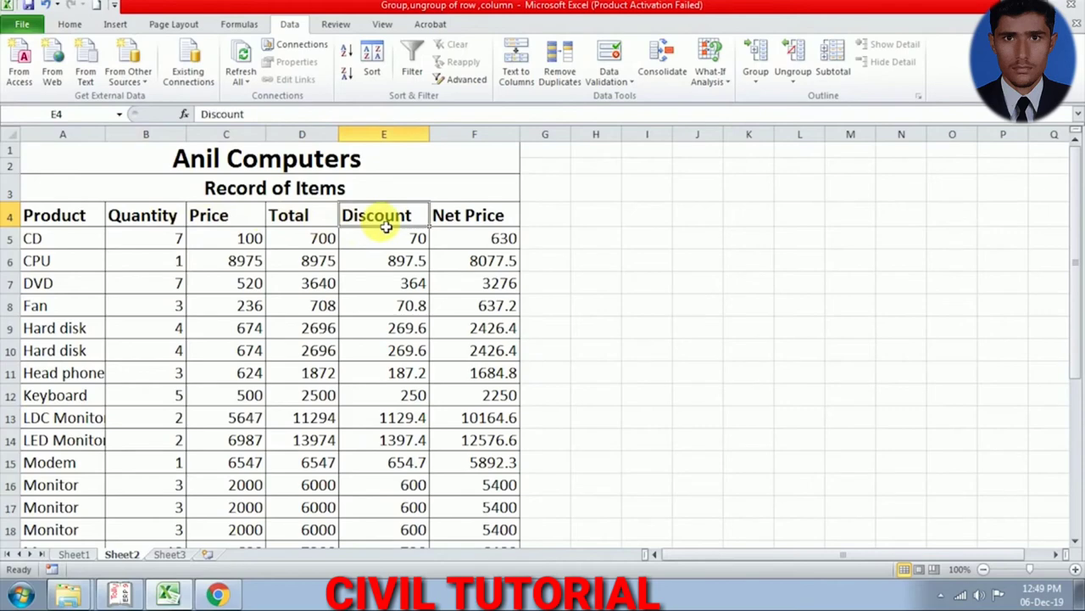
Step: Select B4:E30 and group columns B–E, Quantity through Discount, with Data > Group > Columns
{"action": "left_click_drag", "start_coordinate": [149, 219], "coordinate": [398, 506]}
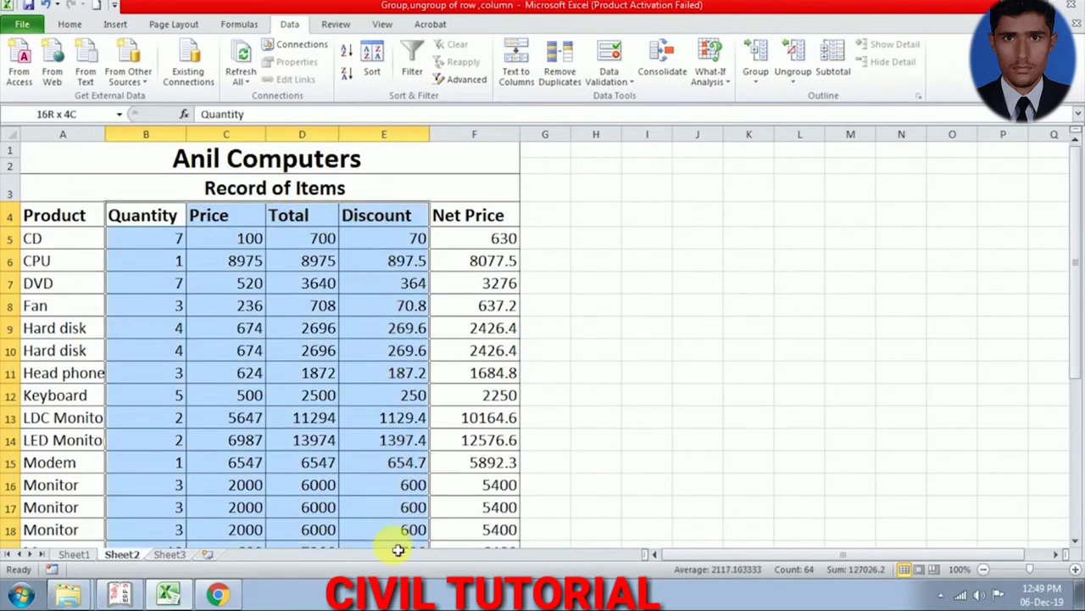
{"action": "mouse_move", "coordinate": [398, 506]}
{"action": "left_mouse_down"}
{"action": "mouse_move", "coordinate": [396, 582]}
{"action": "mouse_move", "coordinate": [399, 464]}
{"action": "left_mouse_up"}
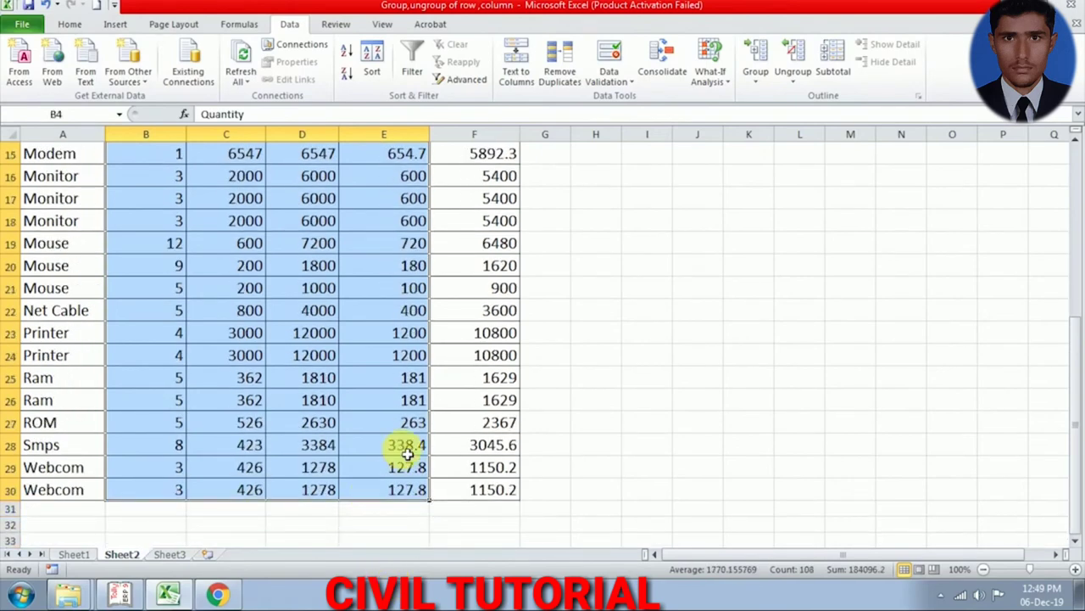
{"action": "scroll", "coordinate": [399, 458], "scroll_direction": "up", "scroll_amount": 5}
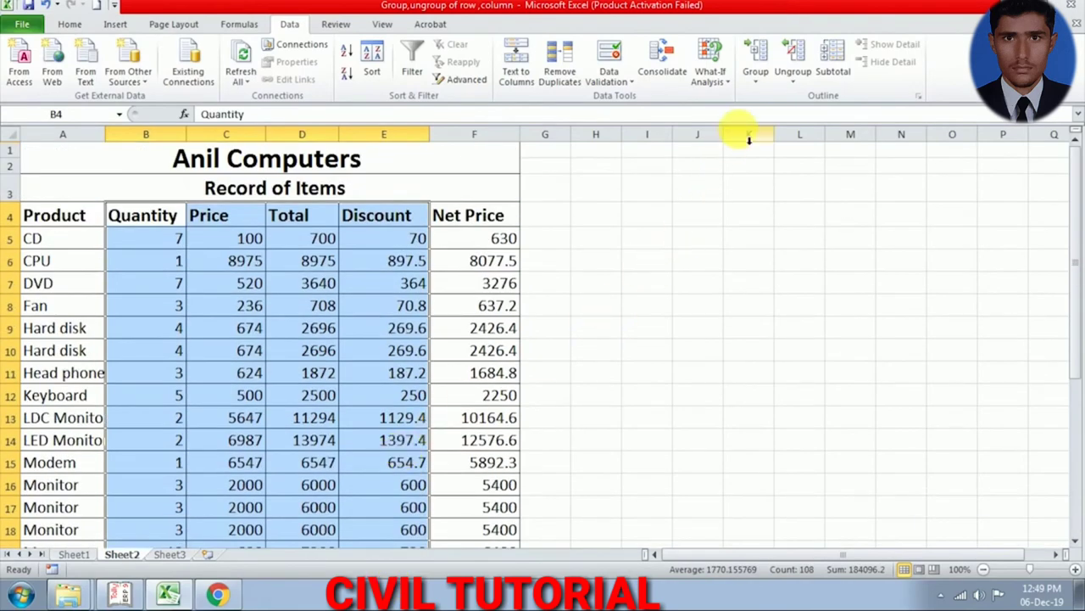
{"action": "left_click", "coordinate": [766, 85]}
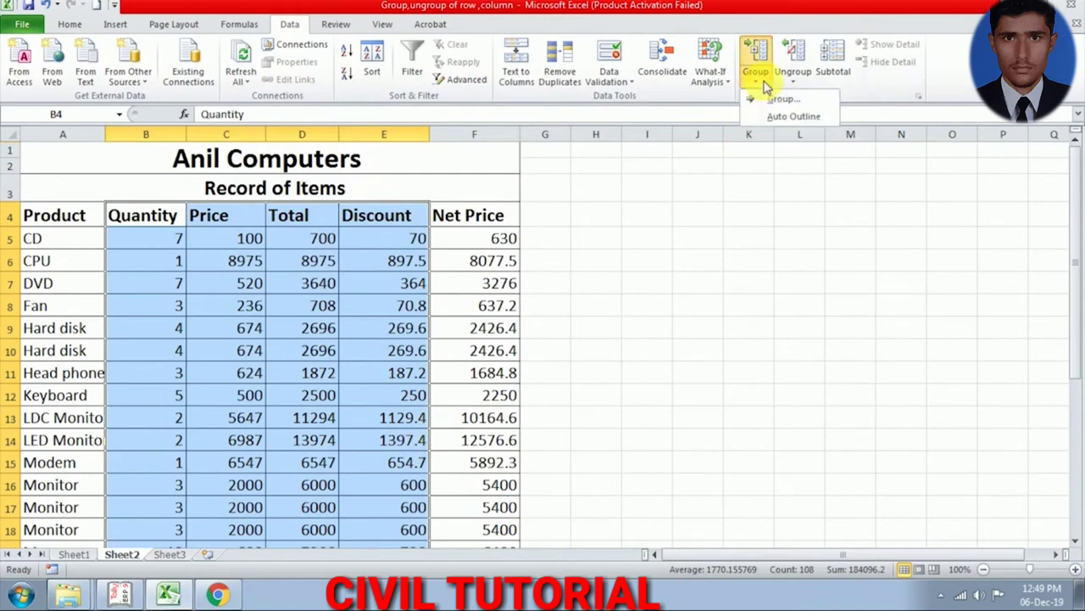
{"action": "left_click", "coordinate": [778, 98]}
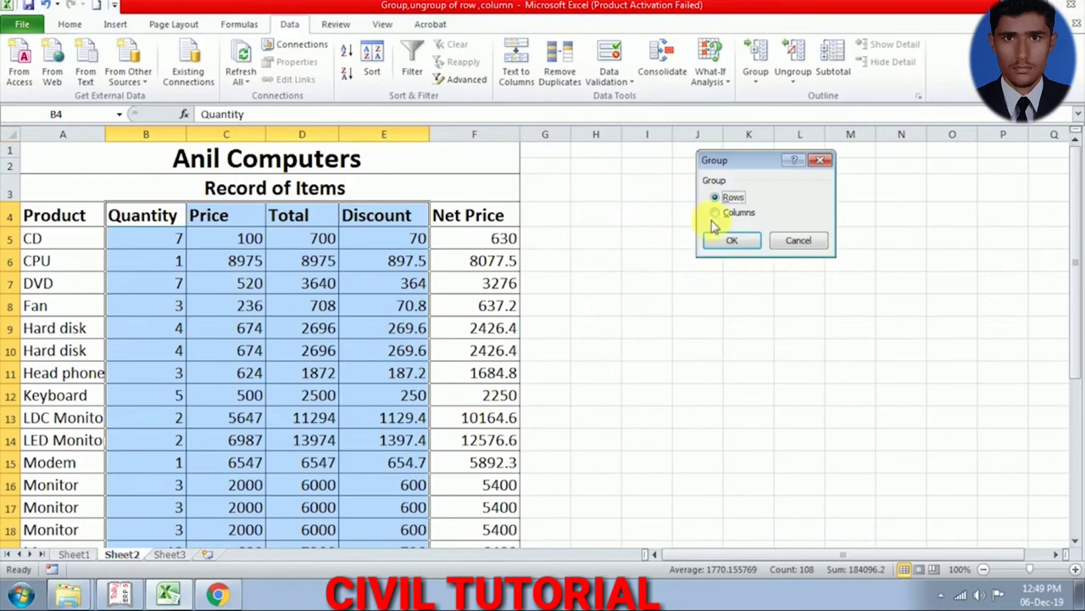
{"action": "left_click", "coordinate": [730, 240]}
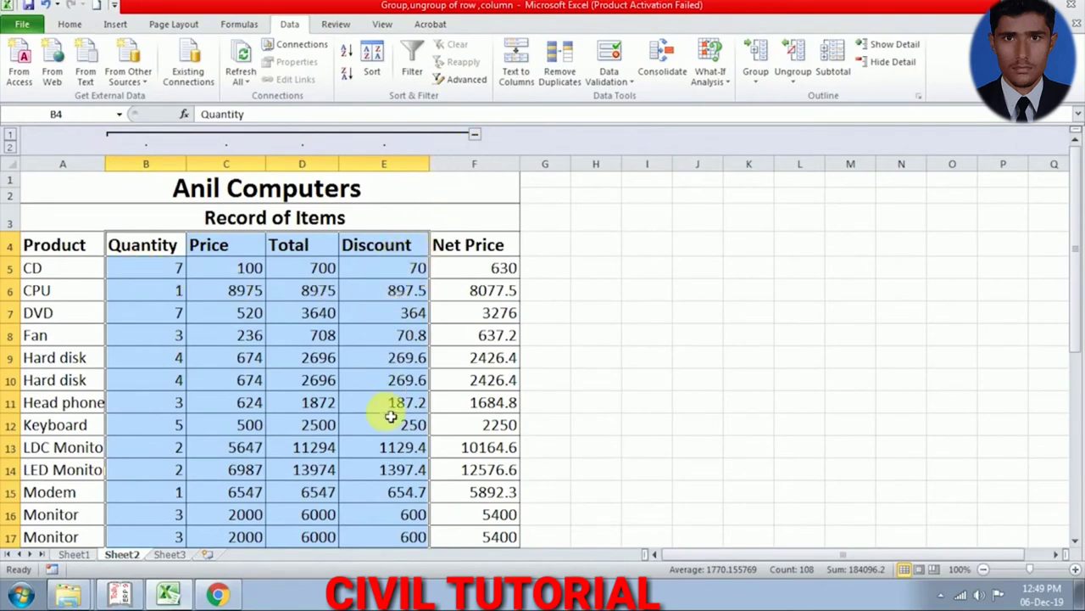
{"action": "left_click", "coordinate": [302, 293]}
{"action": "left_click", "coordinate": [393, 272]}
{"action": "left_click", "coordinate": [227, 245]}
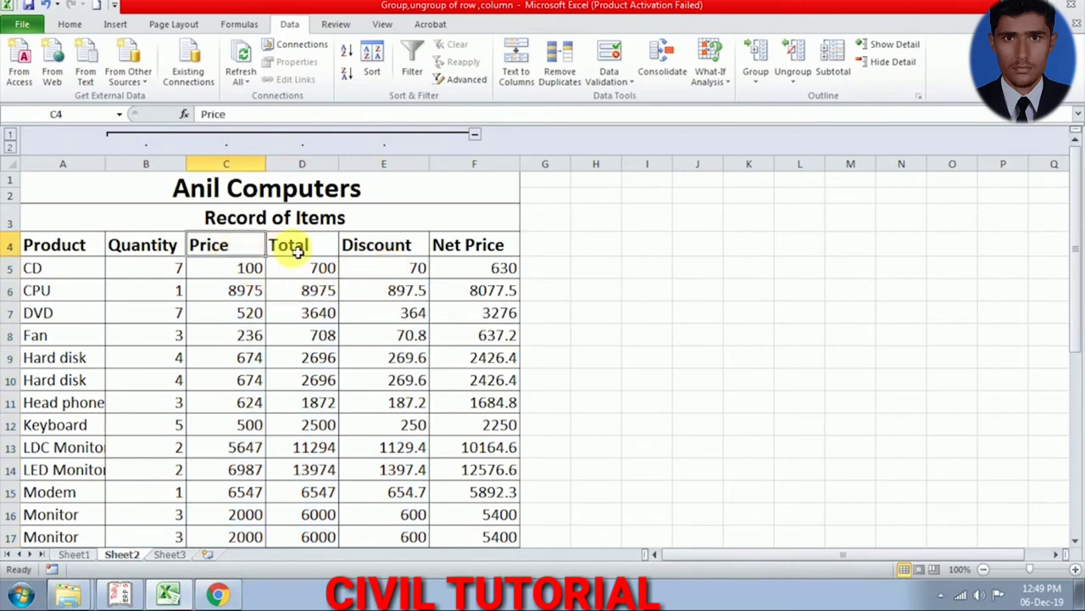
{"action": "left_click", "coordinate": [286, 245]}
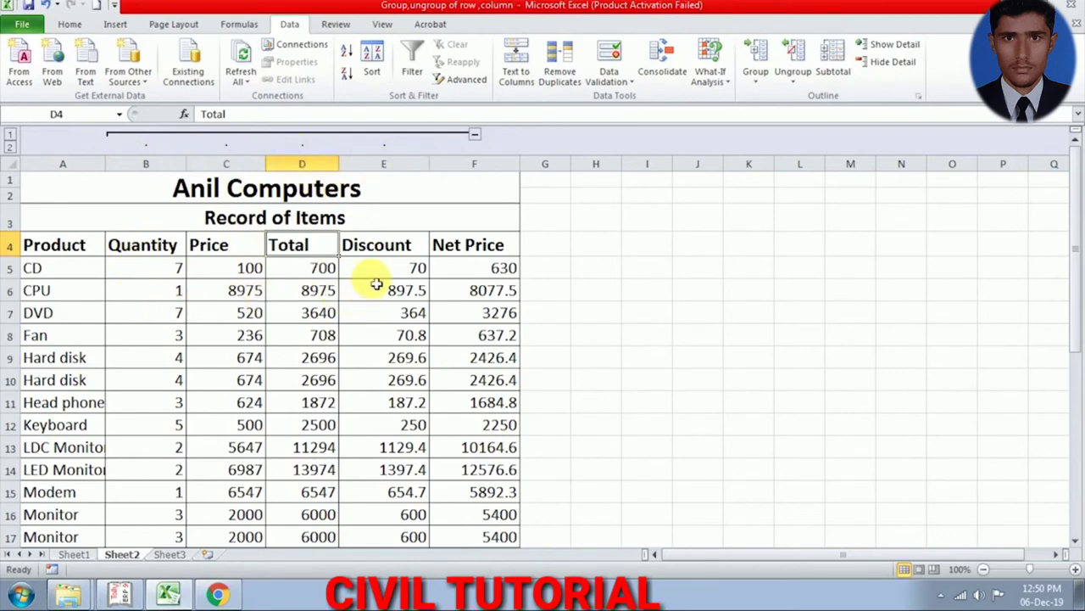
Step: With columns B–E collapsed, widen the Net Price column to fit its values, then re-expand the group
{"action": "left_click", "coordinate": [475, 137]}
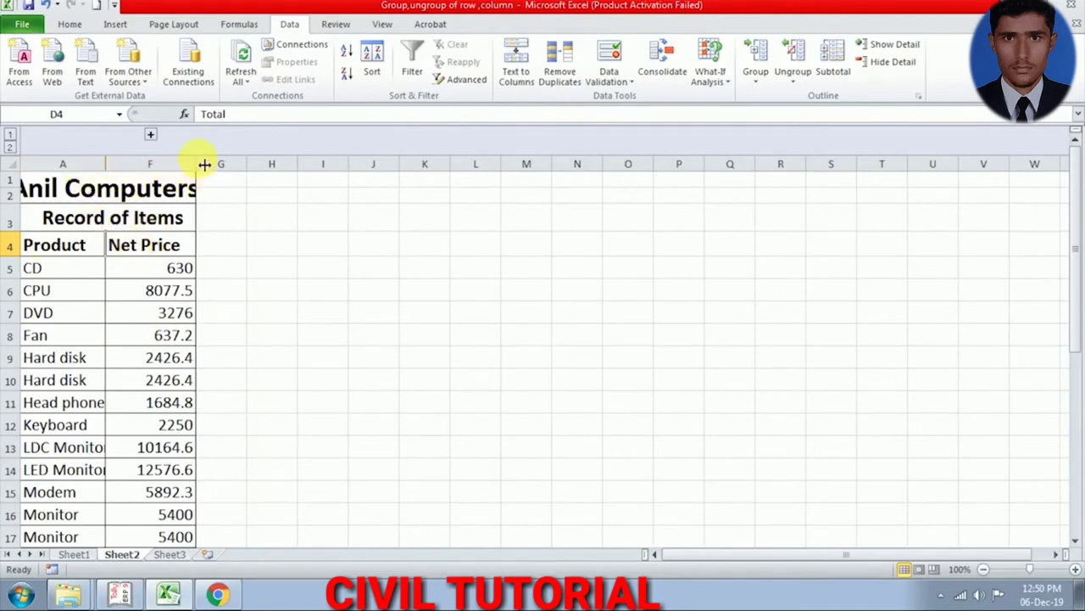
{"action": "left_click_drag", "start_coordinate": [205, 165], "coordinate": [226, 163]}
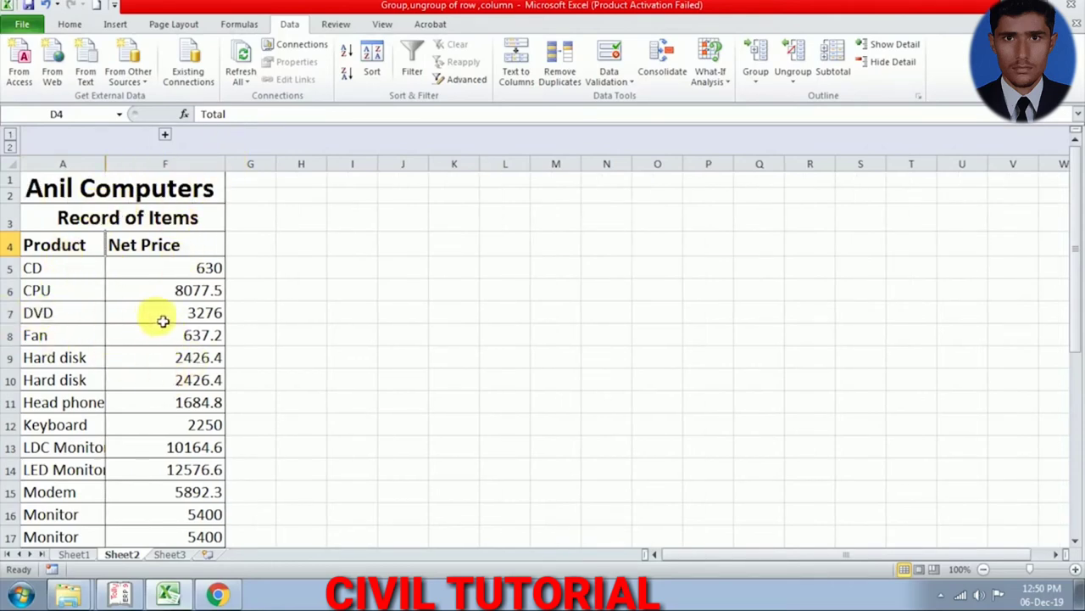
{"action": "scroll", "coordinate": [177, 365], "scroll_direction": "down", "scroll_amount": 3}
{"action": "scroll", "coordinate": [177, 368], "scroll_direction": "down", "scroll_amount": 1}
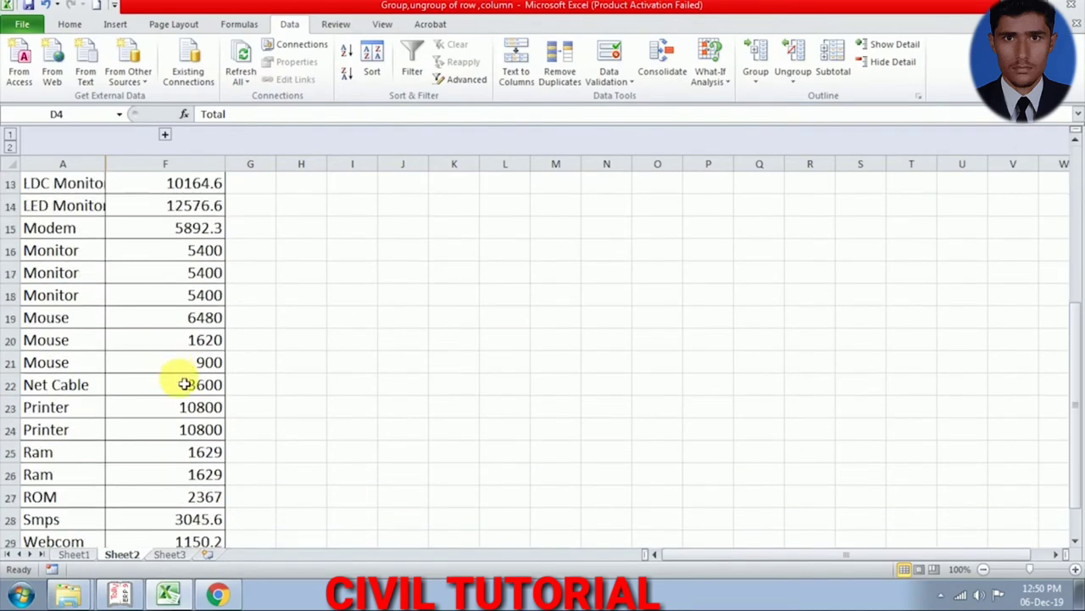
{"action": "scroll", "coordinate": [175, 381], "scroll_direction": "up", "scroll_amount": 4}
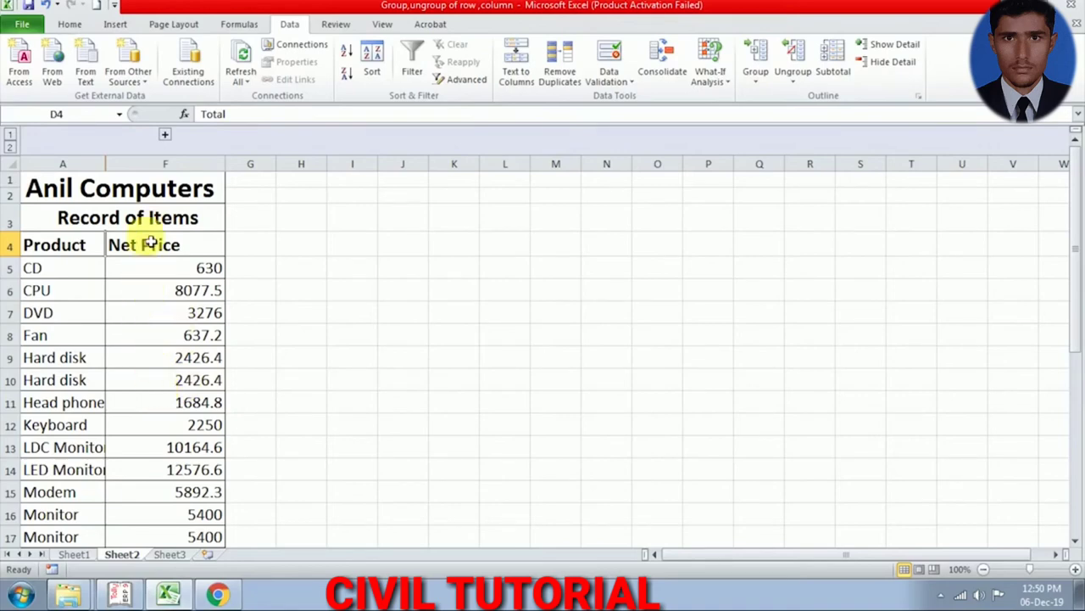
{"action": "left_click", "coordinate": [165, 137]}
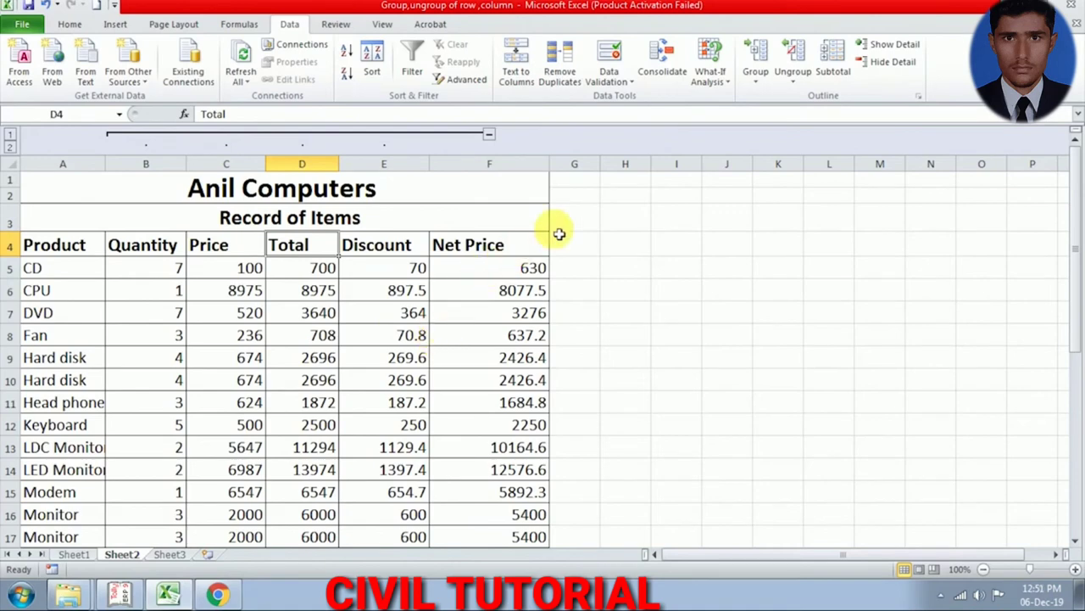
Step: Try ungrouping Columns from cell D4, then undo the partial ungroup with Ctrl+Z
{"action": "left_click", "coordinate": [805, 90]}
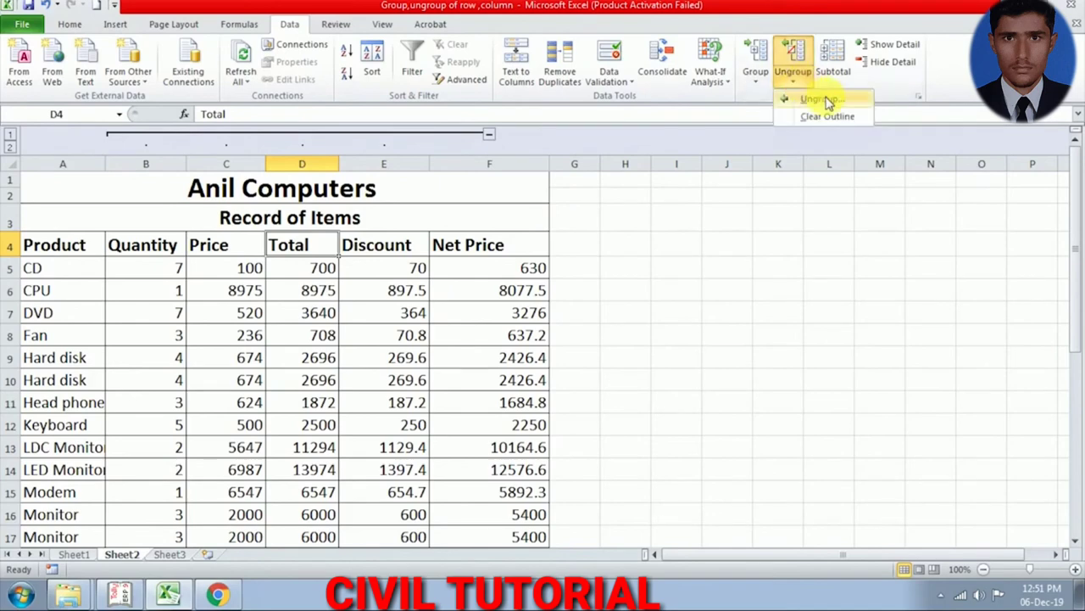
{"action": "left_click", "coordinate": [829, 100]}
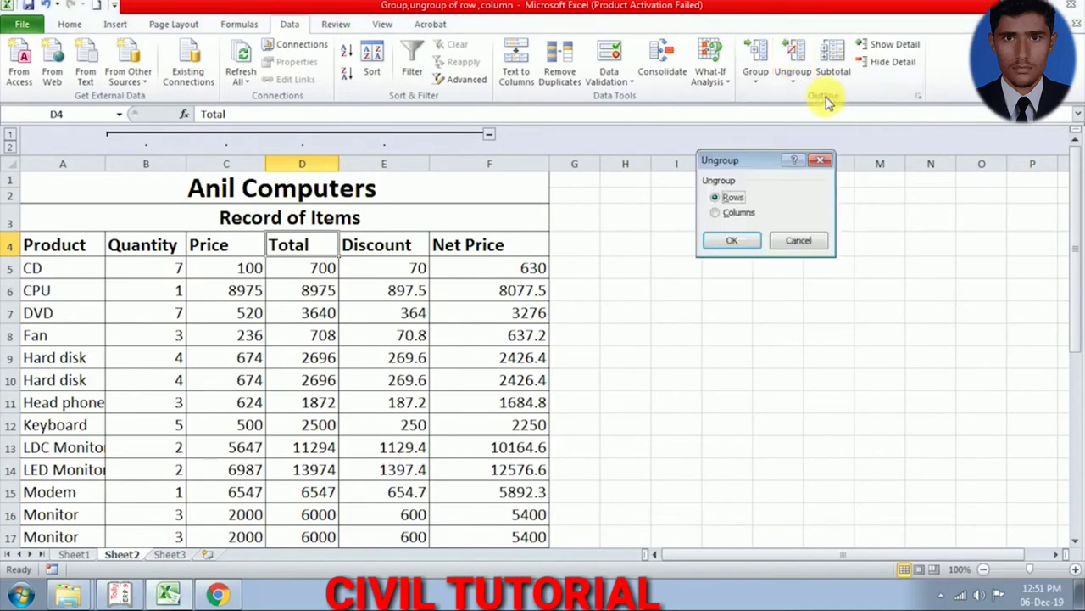
{"action": "left_click", "coordinate": [717, 214]}
{"action": "left_click", "coordinate": [727, 243]}
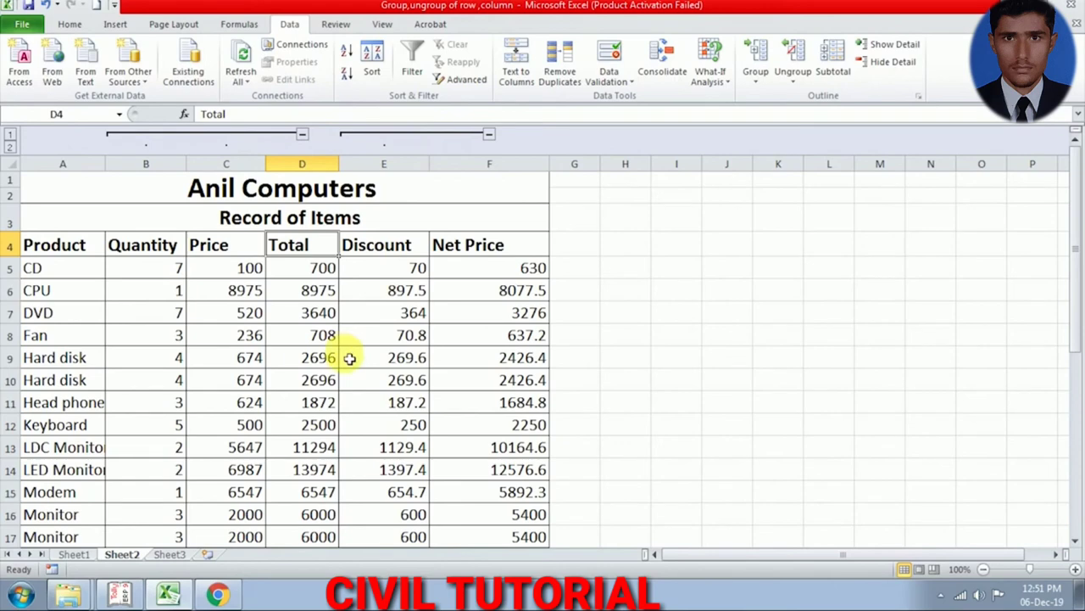
{"action": "key", "text": "ctrl+z"}
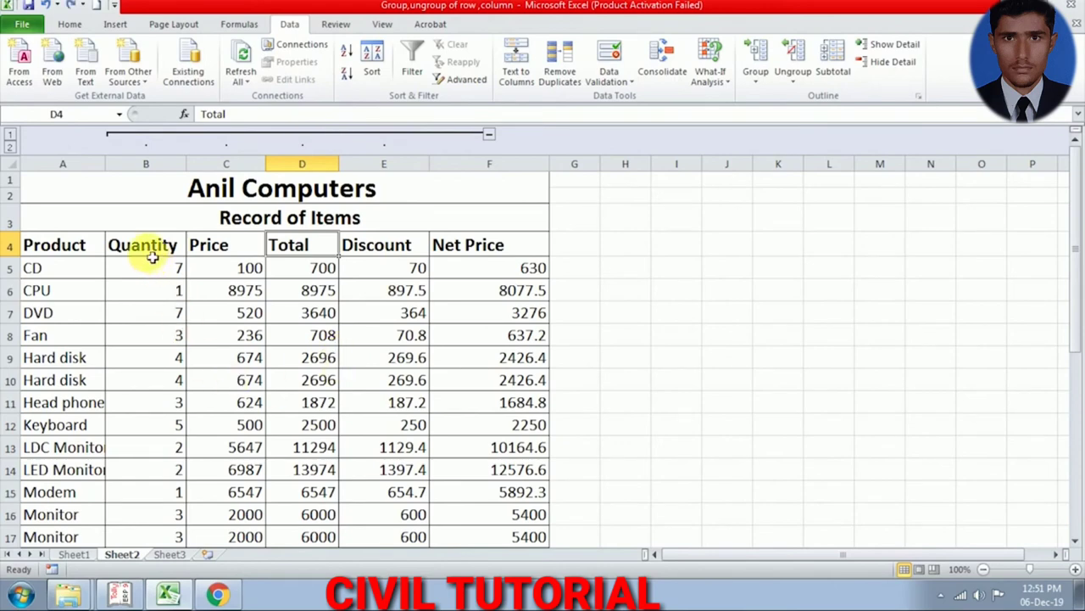
Step: Select B4:E30 and ungroup it as Columns to remove the column outline
{"action": "mouse_move", "coordinate": [149, 251]}
{"action": "left_mouse_down"}
{"action": "mouse_move", "coordinate": [381, 447]}
{"action": "mouse_move", "coordinate": [365, 585]}
{"action": "mouse_move", "coordinate": [364, 516]}
{"action": "left_mouse_up"}
{"action": "scroll", "coordinate": [376, 509], "scroll_direction": "up", "scroll_amount": 4}
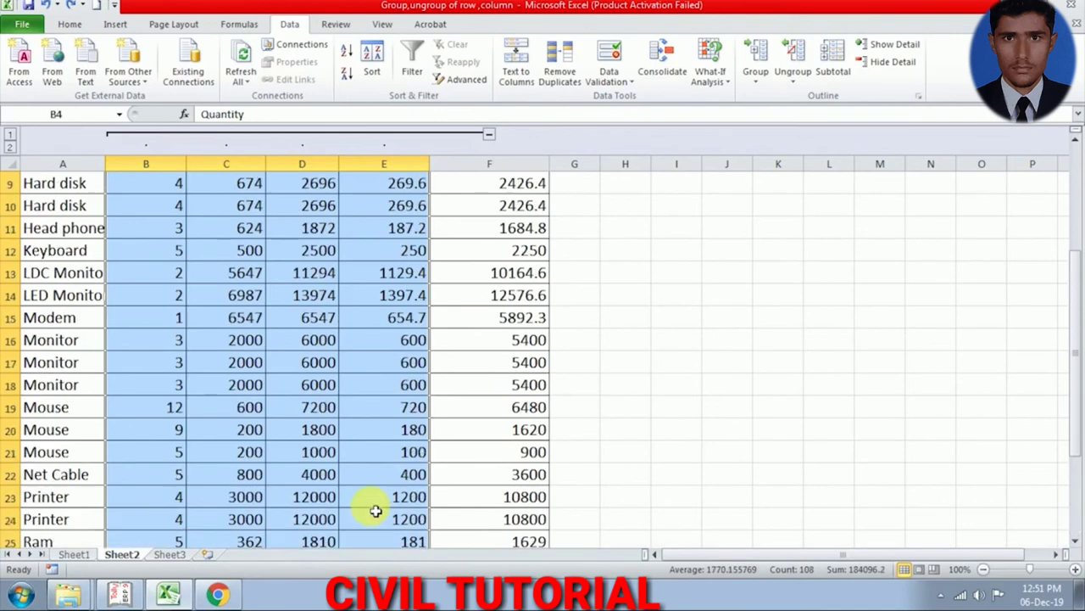
{"action": "scroll", "coordinate": [376, 509], "scroll_direction": "up", "scroll_amount": 1}
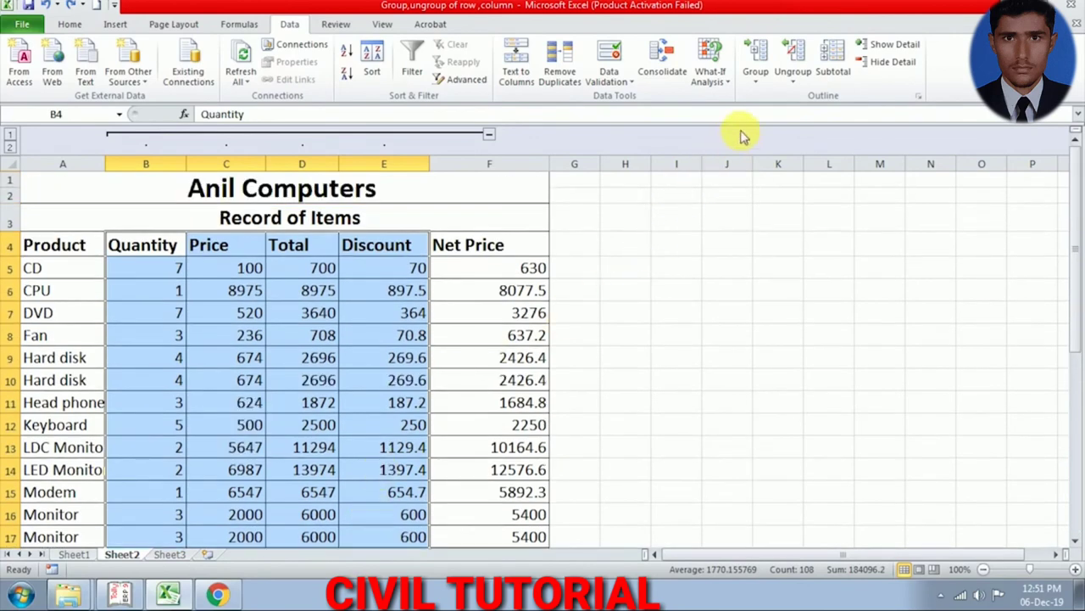
{"action": "left_click", "coordinate": [790, 83]}
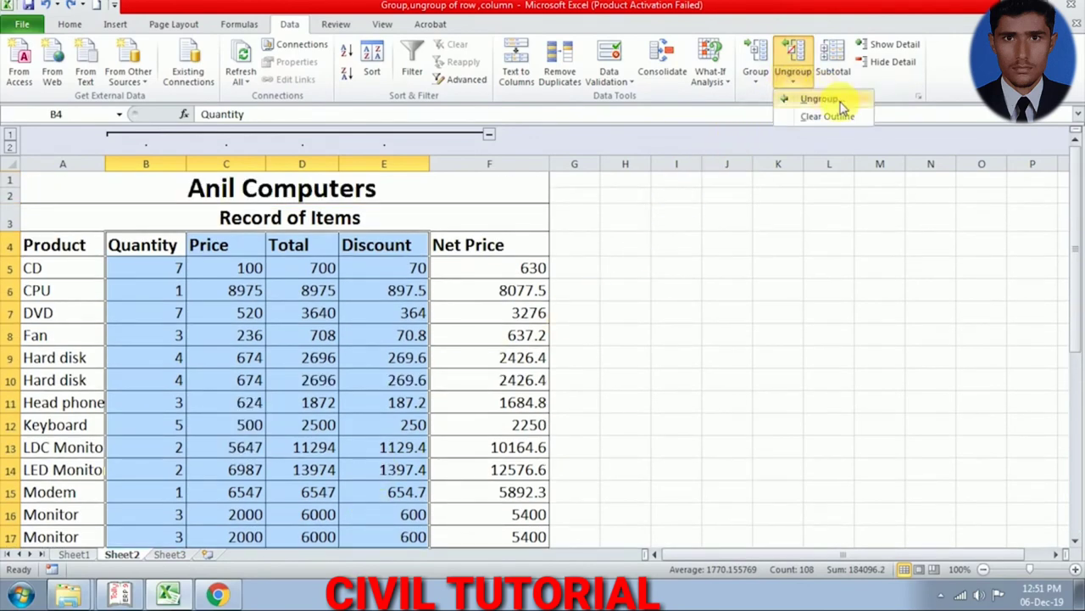
{"action": "left_click", "coordinate": [819, 100]}
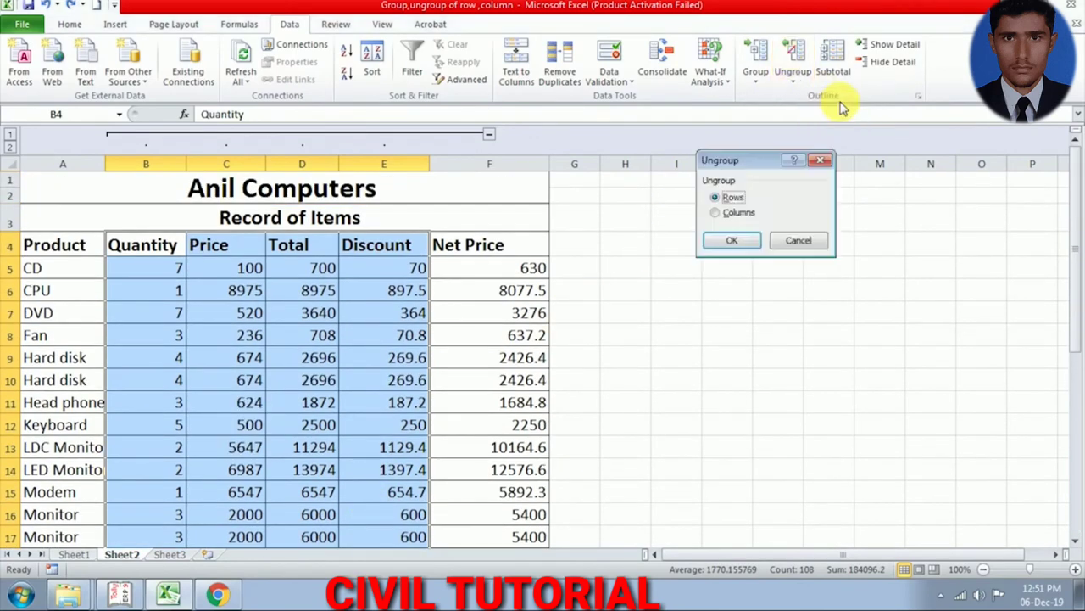
{"action": "left_click", "coordinate": [716, 212]}
{"action": "left_click", "coordinate": [717, 244]}
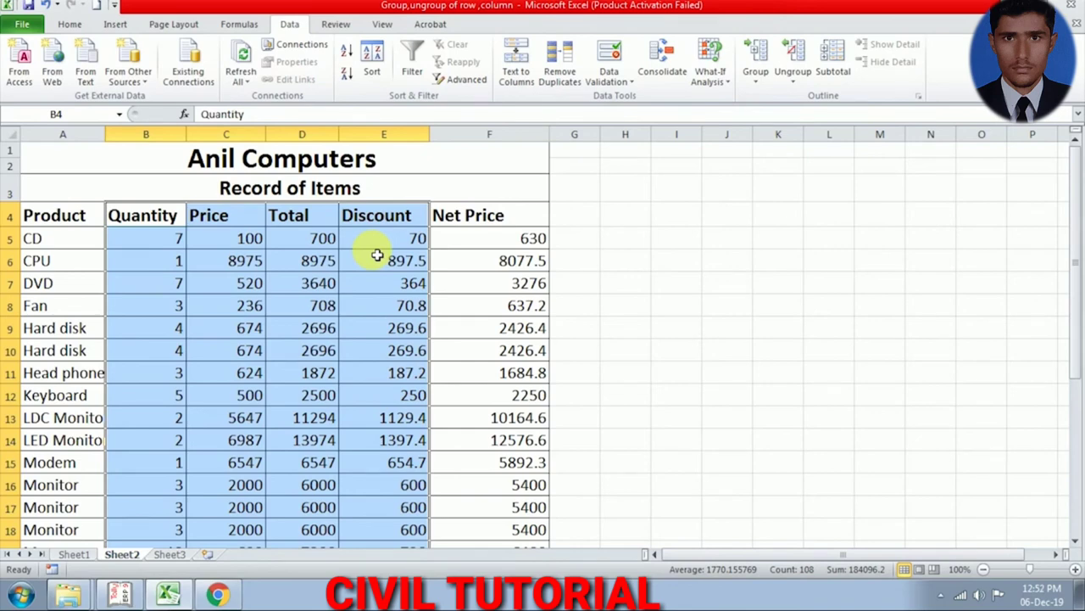
Step: Group the three Monitor rows 16–18 as a row group
{"action": "left_click", "coordinate": [46, 241]}
{"action": "left_click", "coordinate": [51, 263]}
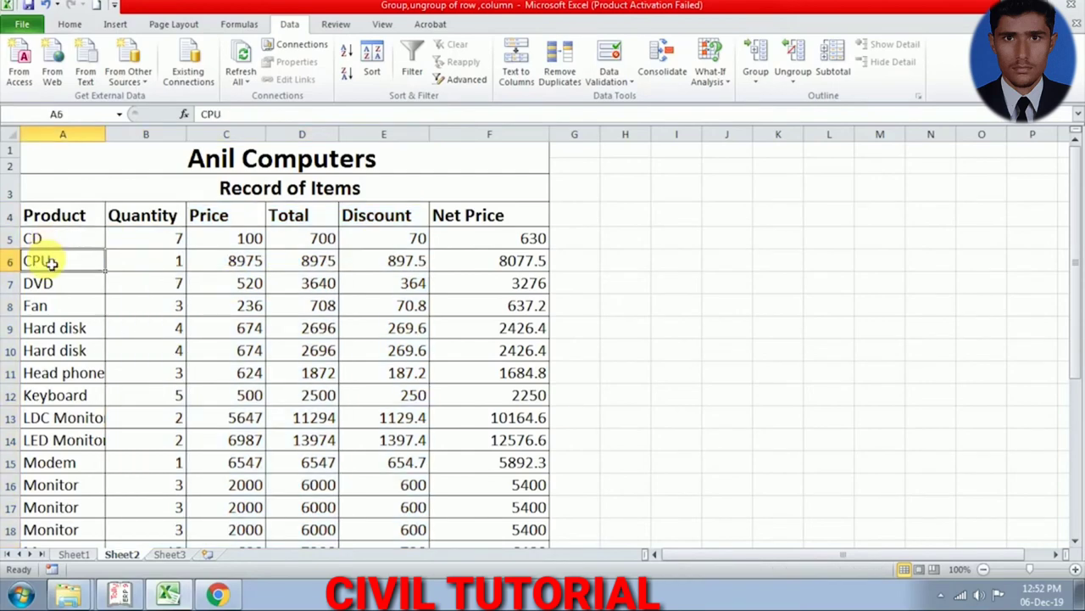
{"action": "left_click", "coordinate": [40, 281]}
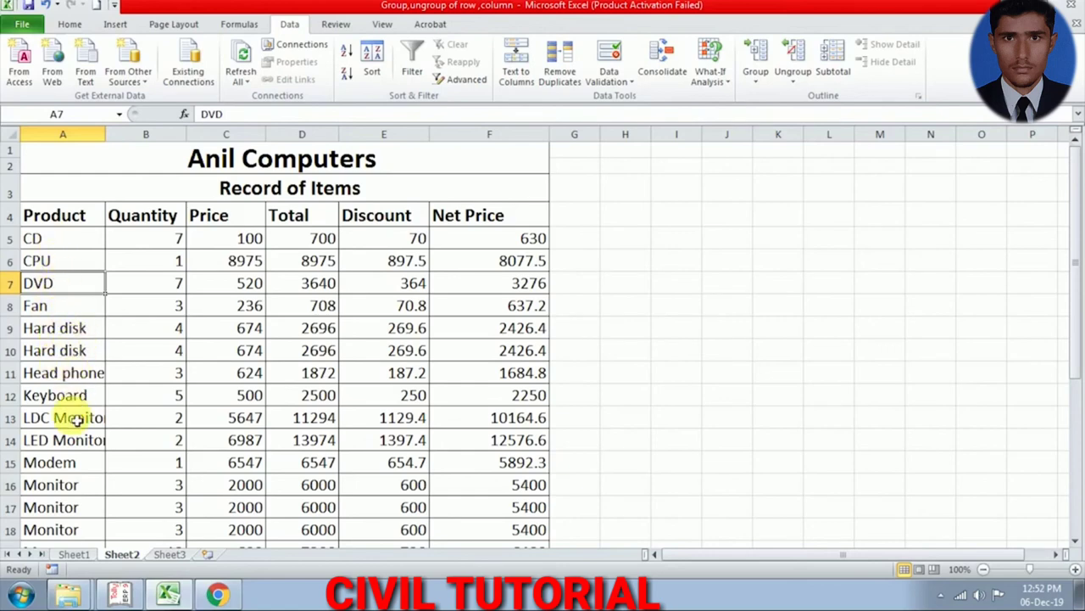
{"action": "scroll", "coordinate": [76, 419], "scroll_direction": "down", "scroll_amount": 1}
{"action": "scroll", "coordinate": [76, 422], "scroll_direction": "down", "scroll_amount": 1}
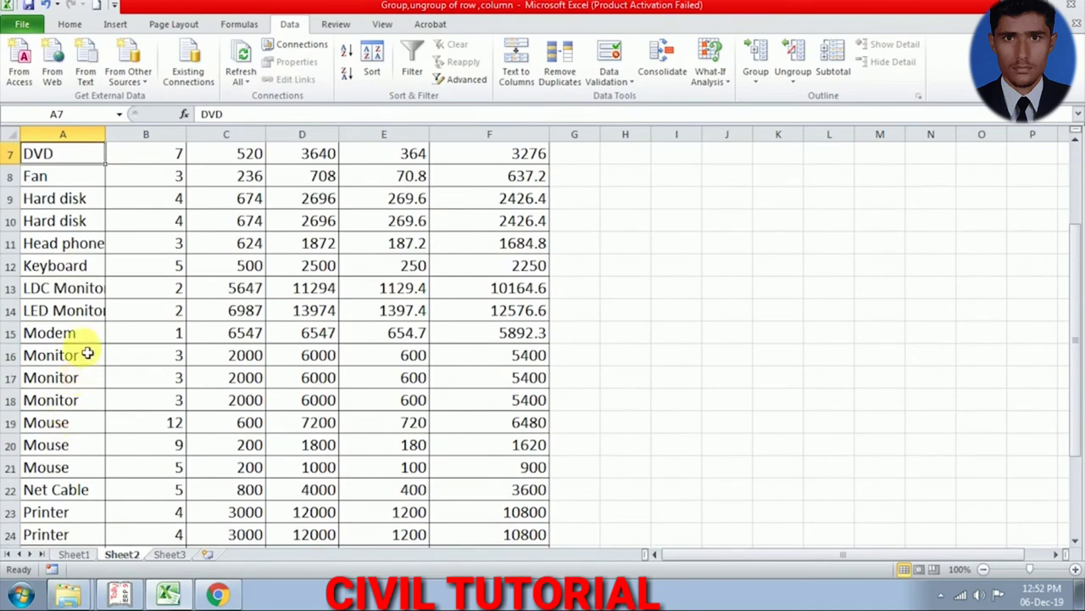
{"action": "left_click_drag", "start_coordinate": [87, 355], "coordinate": [87, 405]}
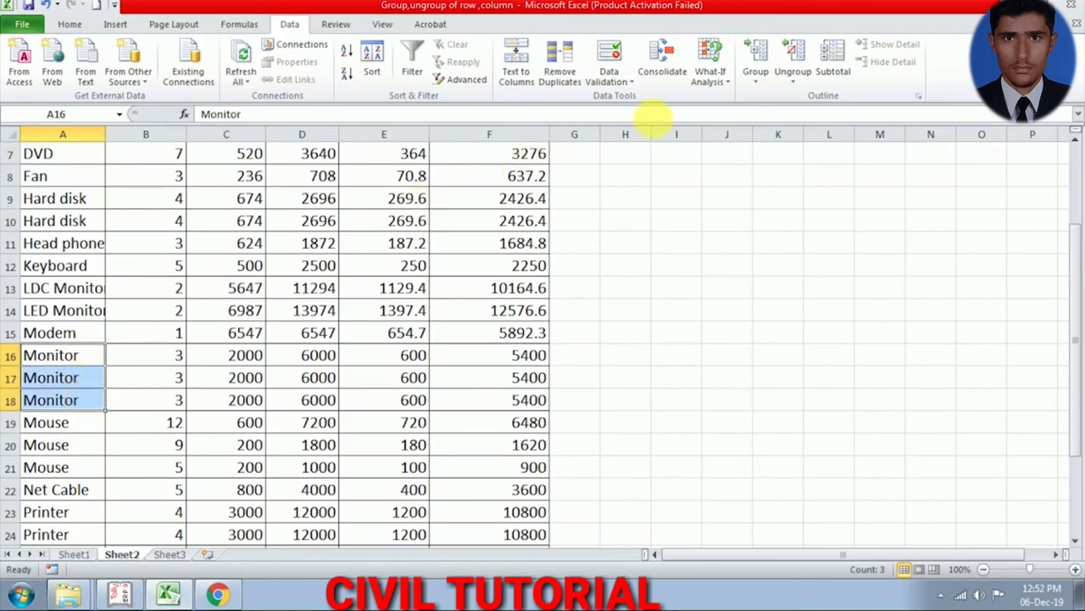
{"action": "left_click", "coordinate": [751, 85]}
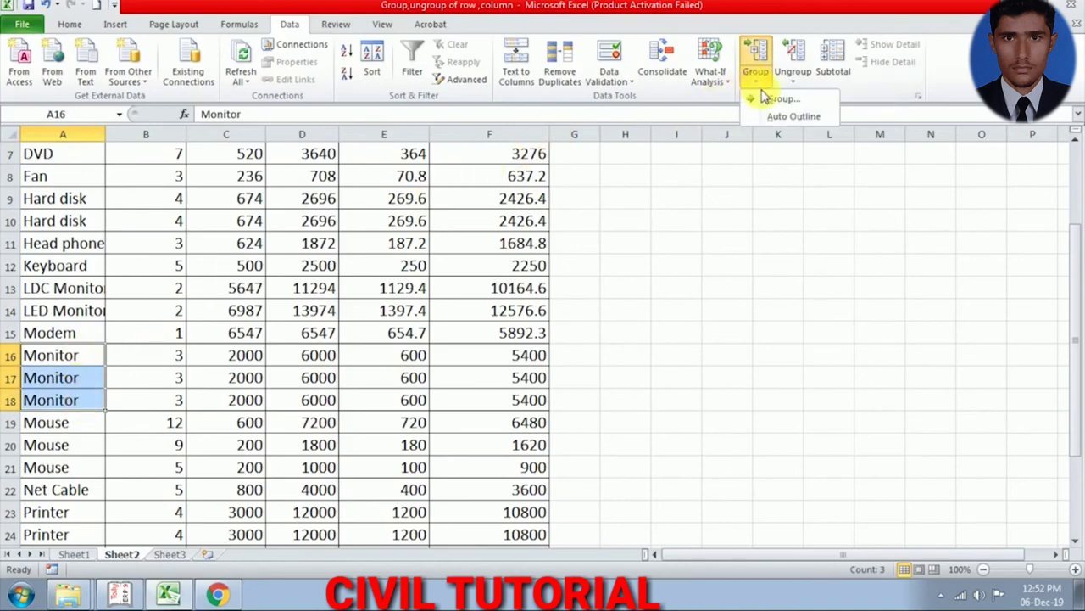
{"action": "left_click", "coordinate": [770, 102]}
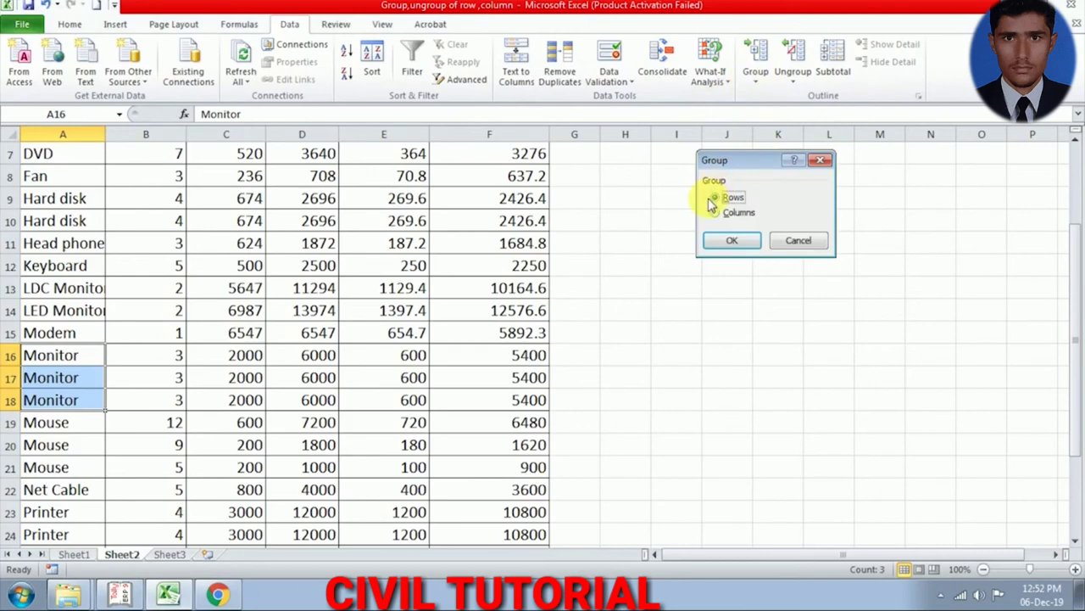
{"action": "left_click", "coordinate": [731, 244]}
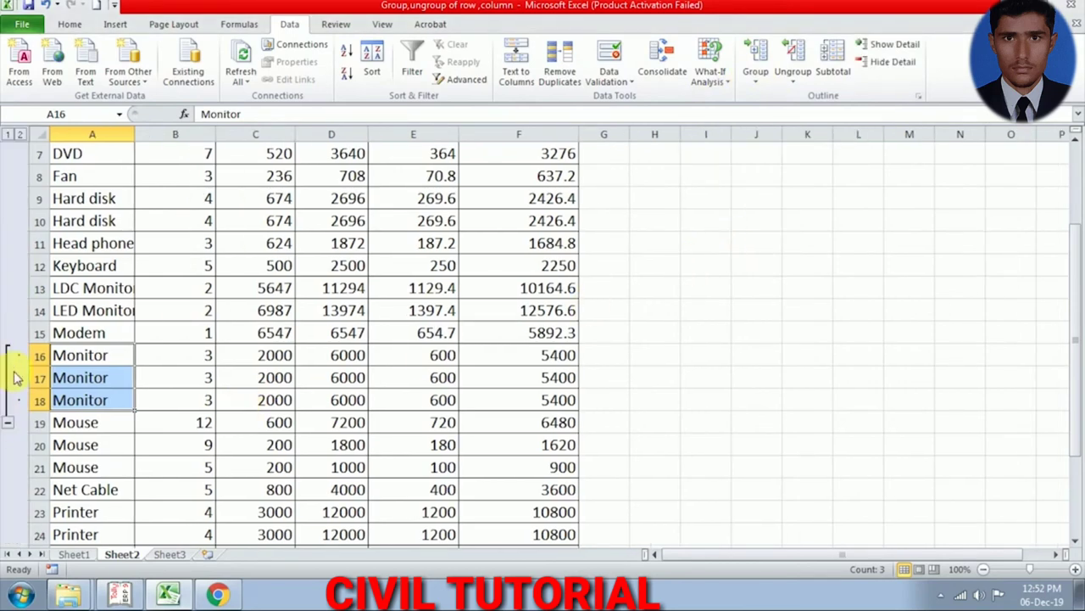
Step: Add the Mouse rows 19–21 (A19:A21) to the row group
{"action": "scroll", "coordinate": [98, 424], "scroll_direction": "down", "scroll_amount": 1}
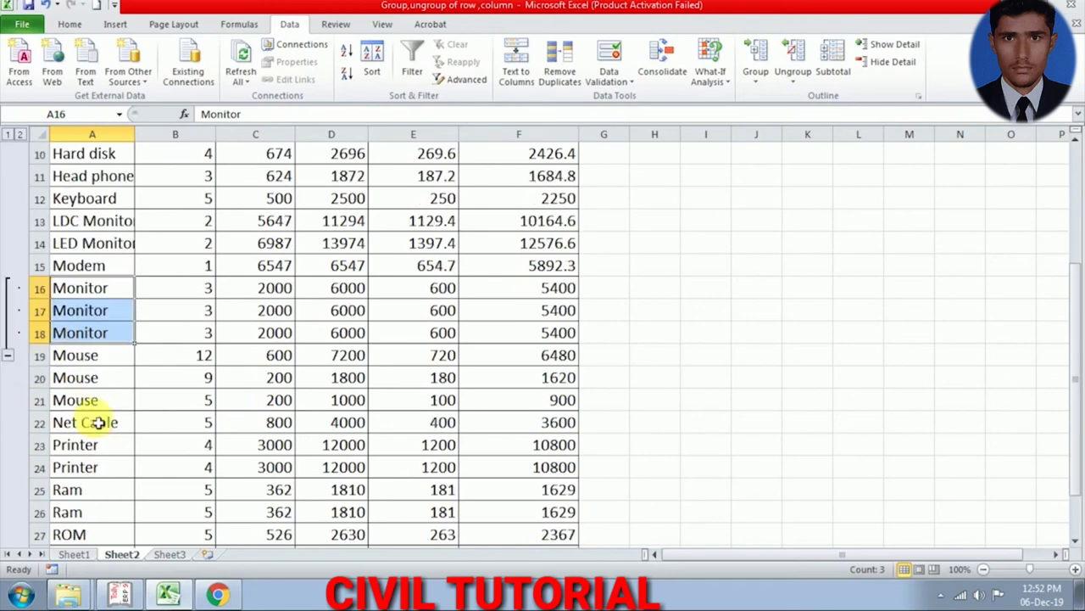
{"action": "left_click_drag", "start_coordinate": [93, 356], "coordinate": [96, 400]}
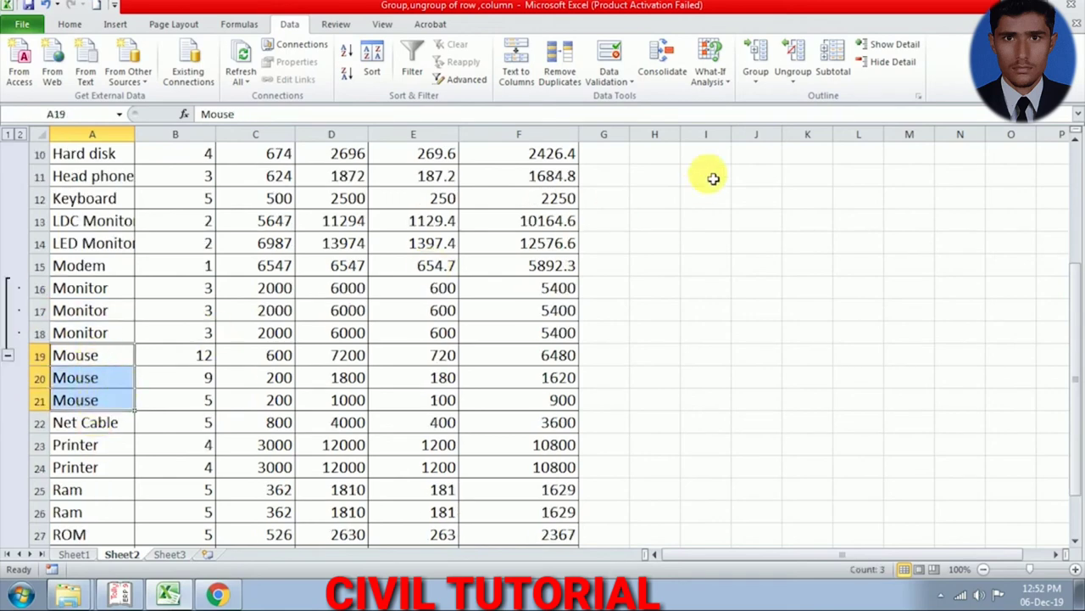
{"action": "left_click", "coordinate": [756, 76]}
{"action": "left_click", "coordinate": [773, 102]}
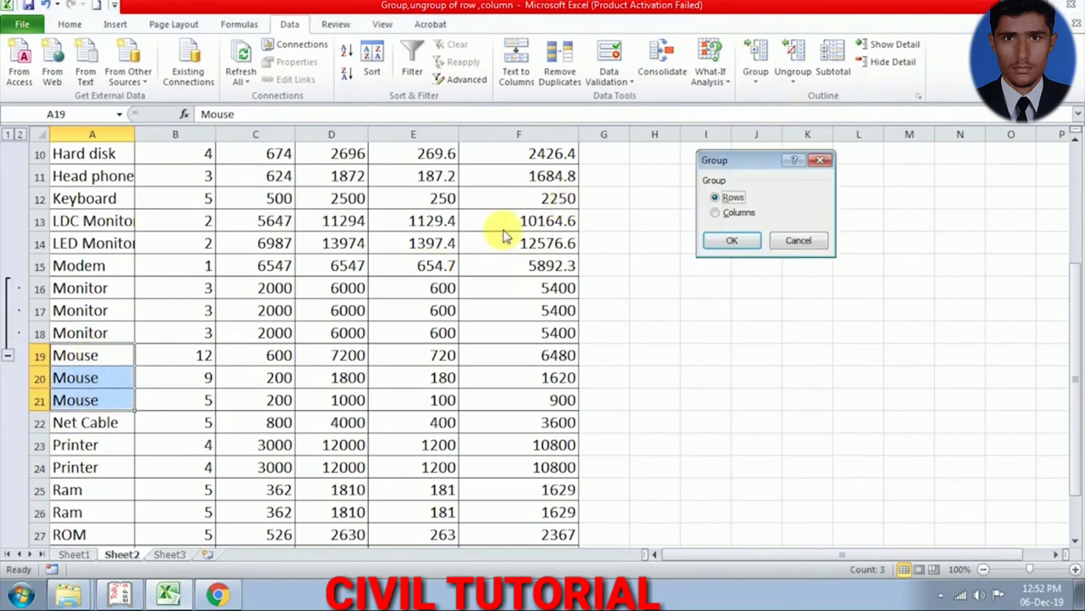
{"action": "left_click", "coordinate": [728, 242]}
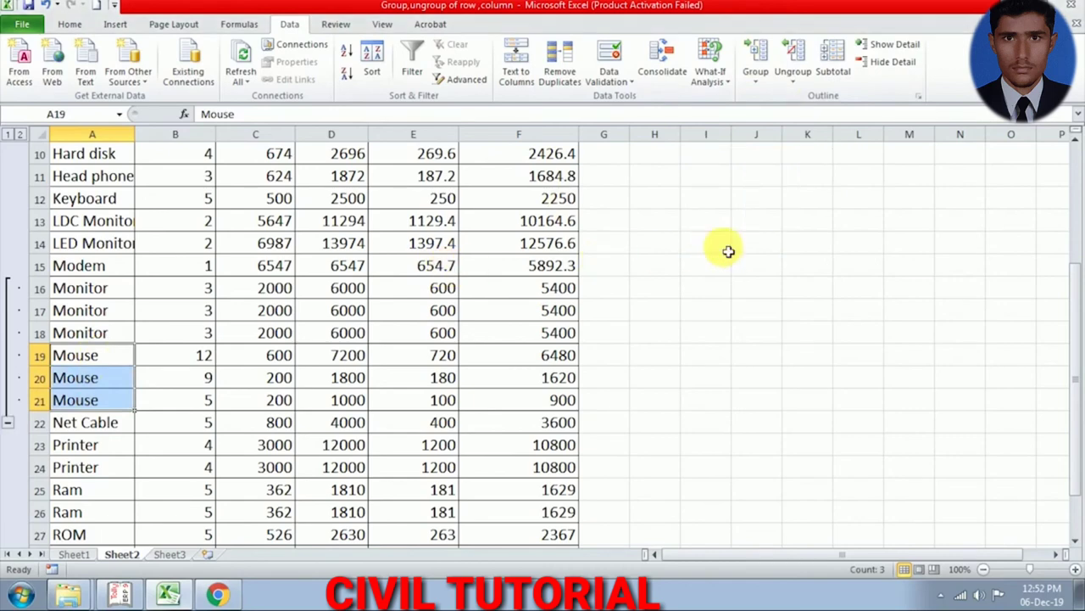
Step: Group the two Ram rows 25–26 (A25:A26) as their own row group
{"action": "scroll", "coordinate": [97, 377], "scroll_direction": "down", "scroll_amount": 2}
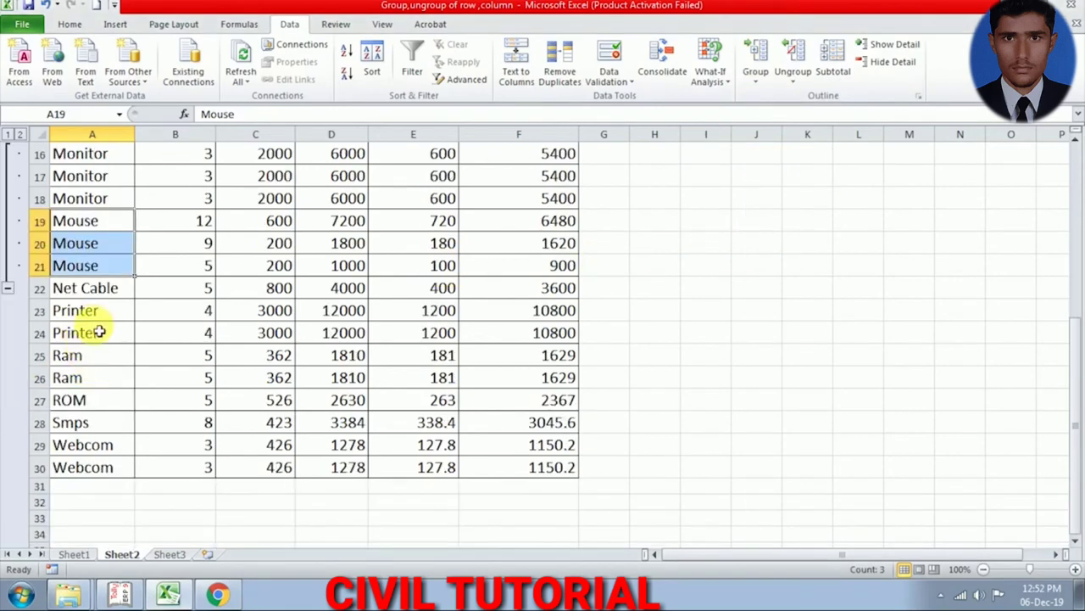
{"action": "left_click_drag", "start_coordinate": [91, 356], "coordinate": [93, 381]}
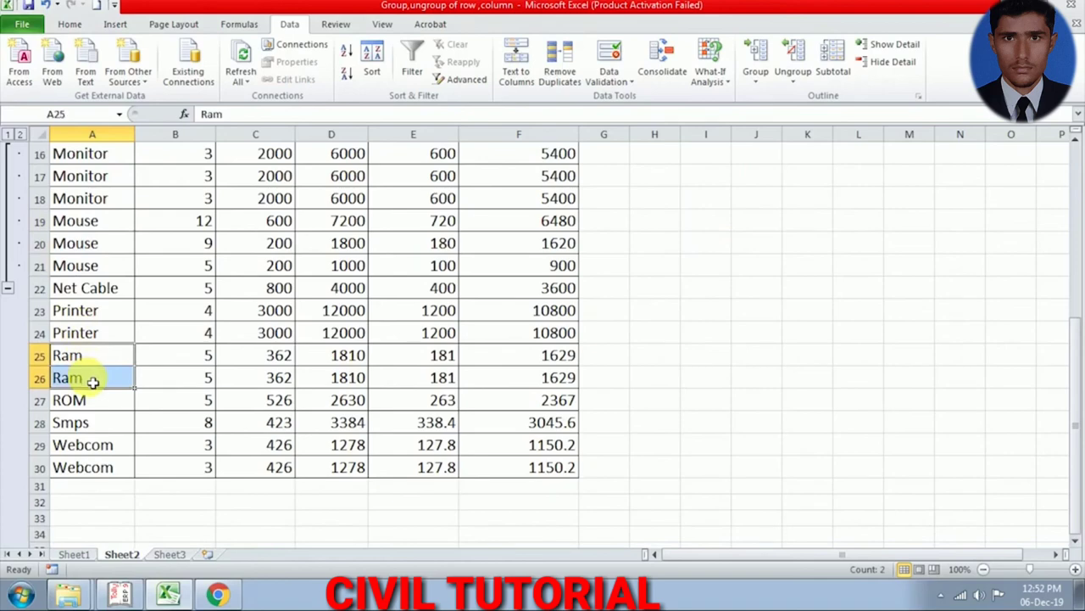
{"action": "left_click", "coordinate": [757, 81]}
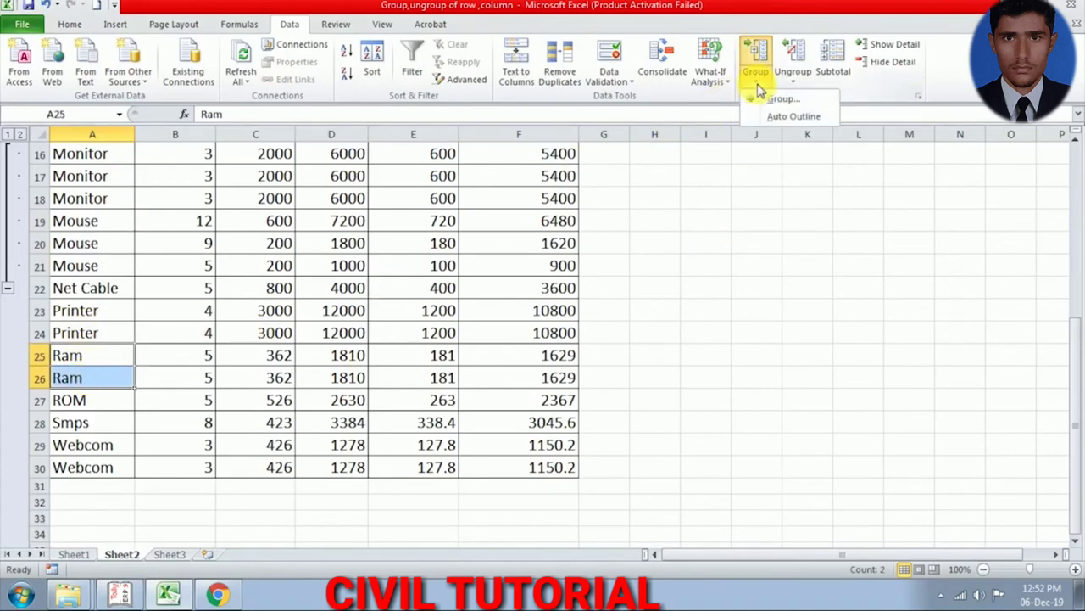
{"action": "left_click", "coordinate": [778, 101]}
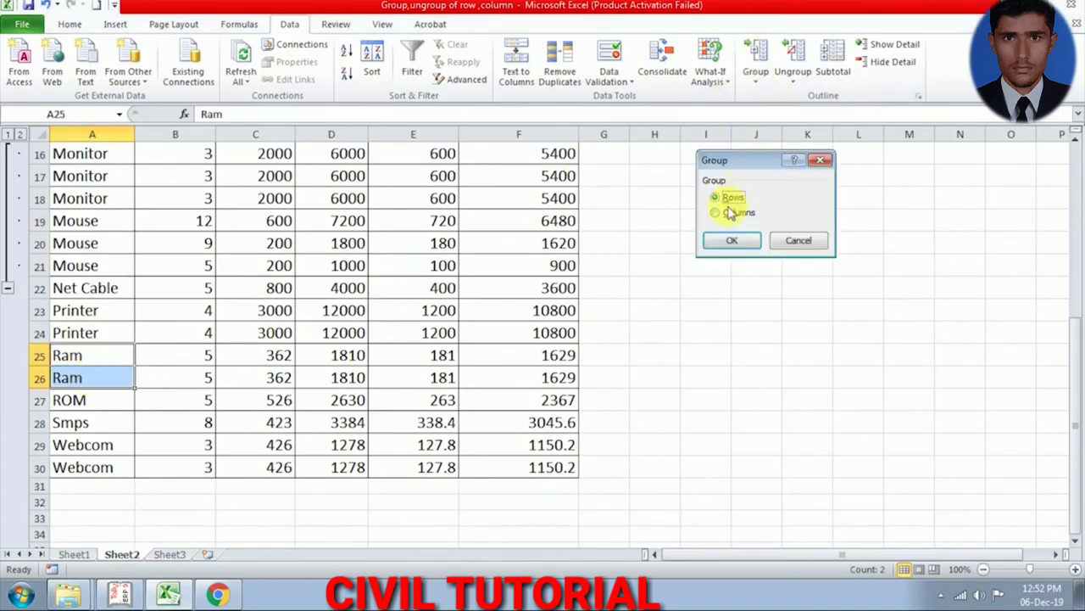
{"action": "left_click", "coordinate": [717, 240]}
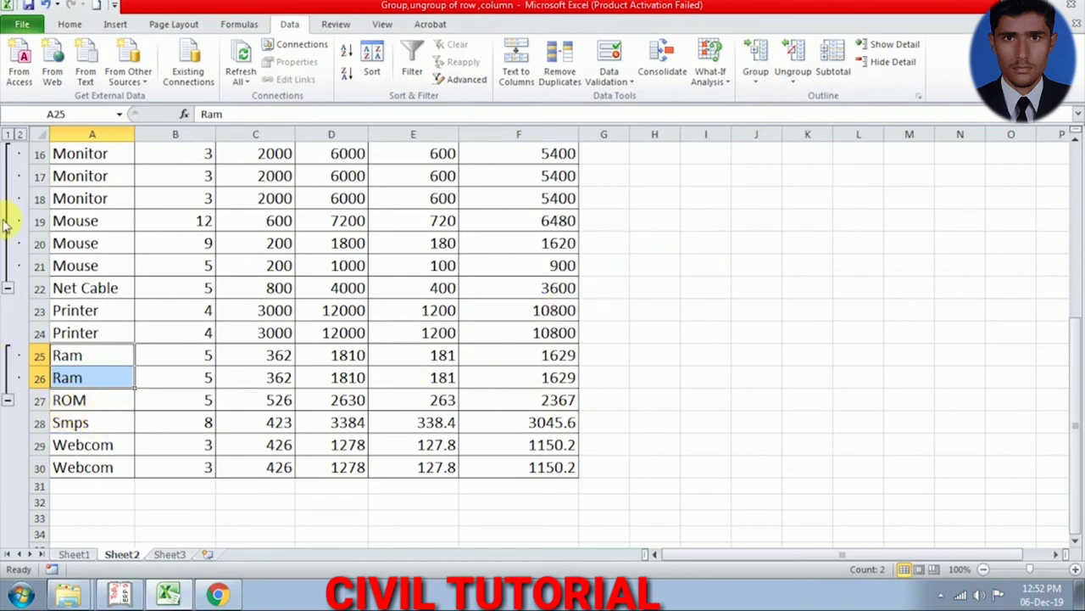
{"action": "scroll", "coordinate": [98, 352], "scroll_direction": "up", "scroll_amount": 1}
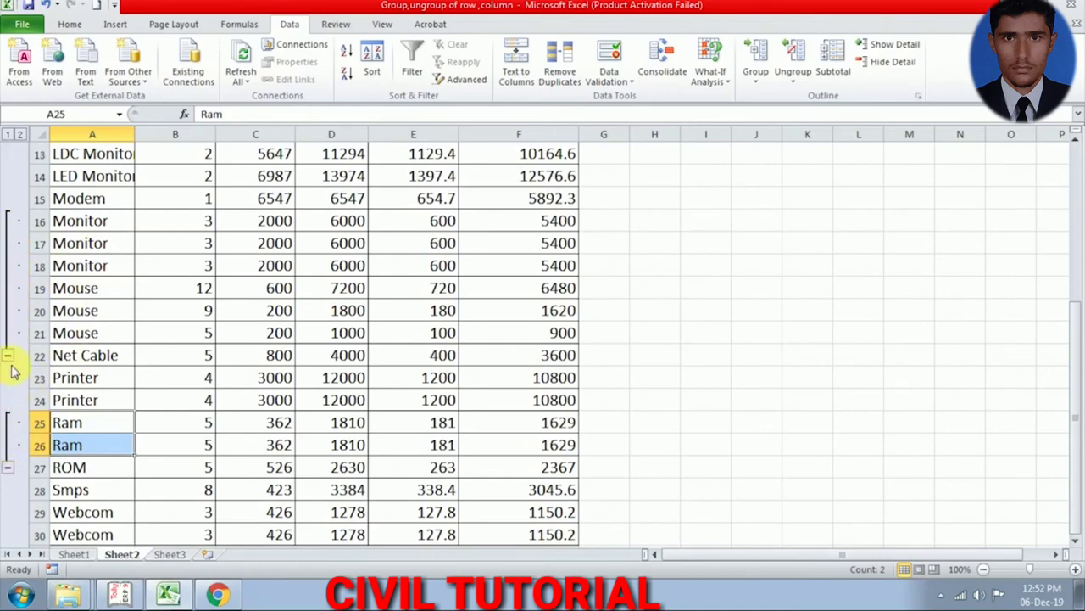
{"action": "left_click", "coordinate": [8, 357]}
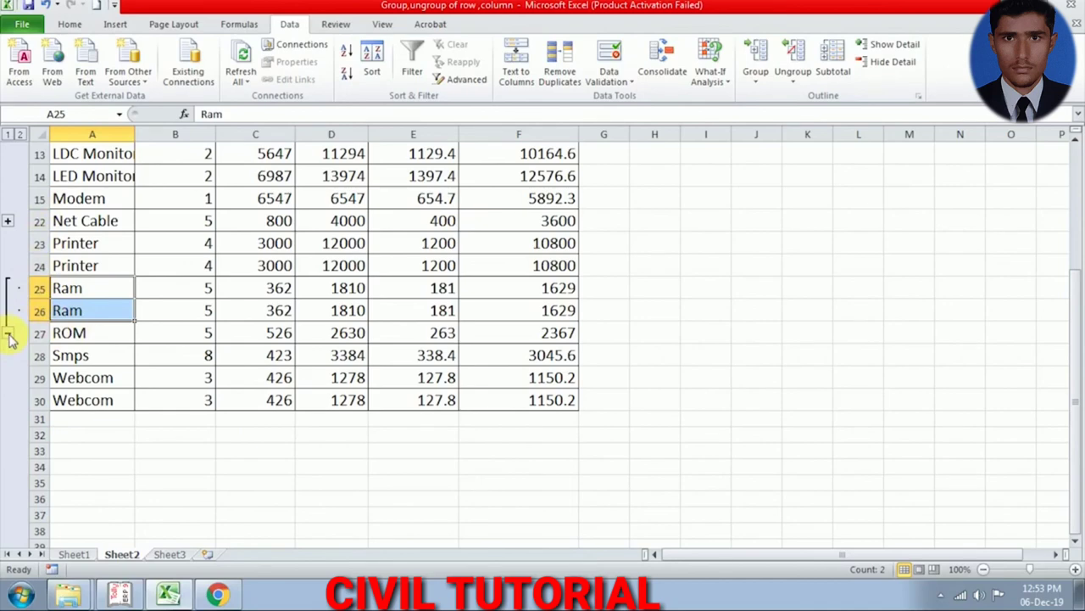
{"action": "left_click", "coordinate": [8, 337]}
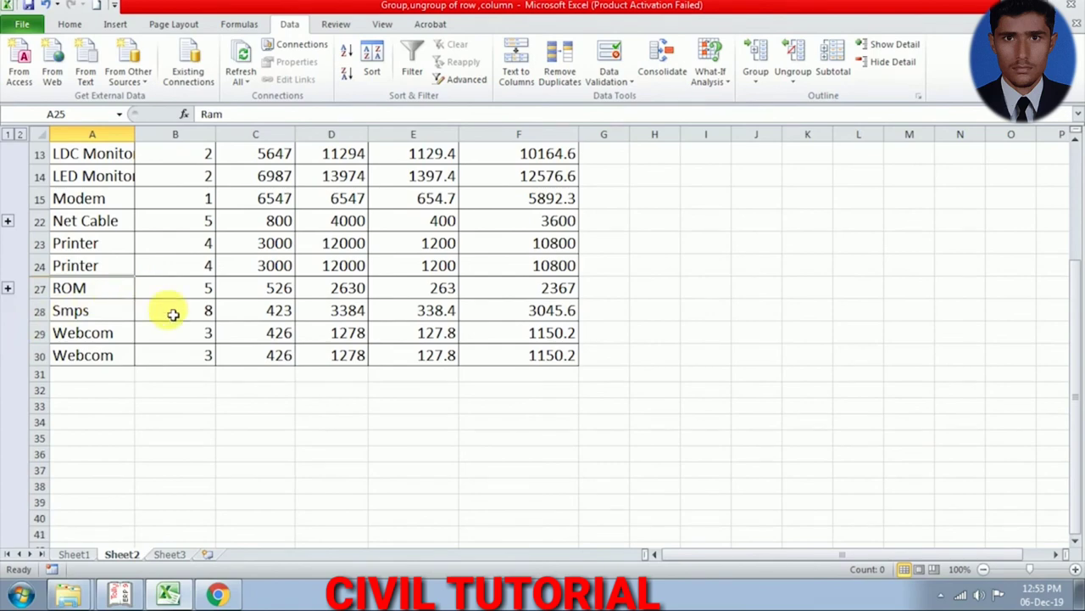
{"action": "scroll", "coordinate": [173, 314], "scroll_direction": "up", "scroll_amount": 4}
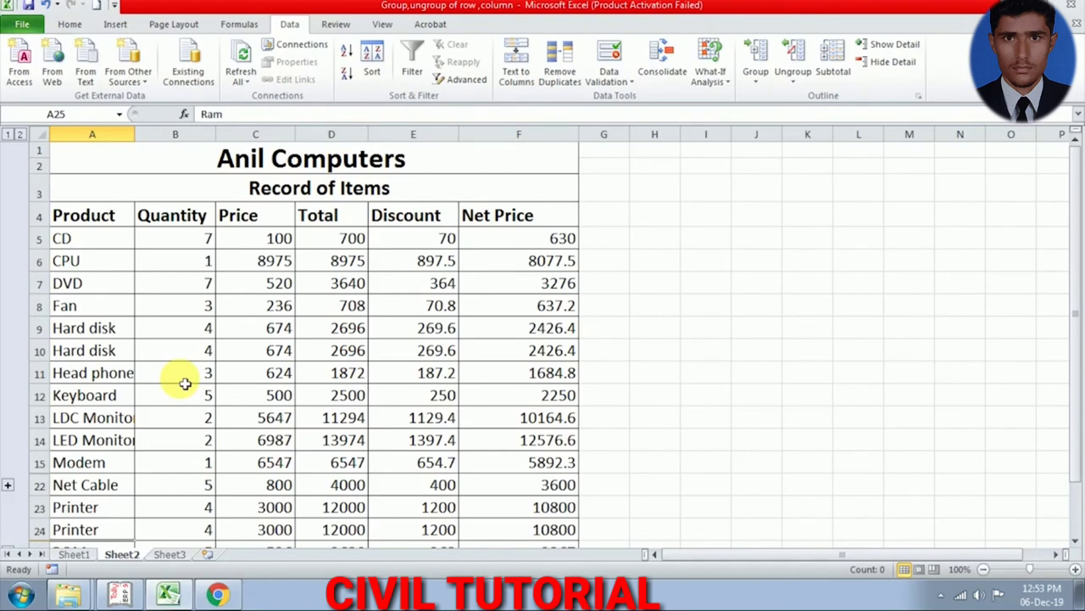
{"action": "scroll", "coordinate": [185, 384], "scroll_direction": "down", "scroll_amount": 2}
{"action": "scroll", "coordinate": [184, 383], "scroll_direction": "down", "scroll_amount": 1}
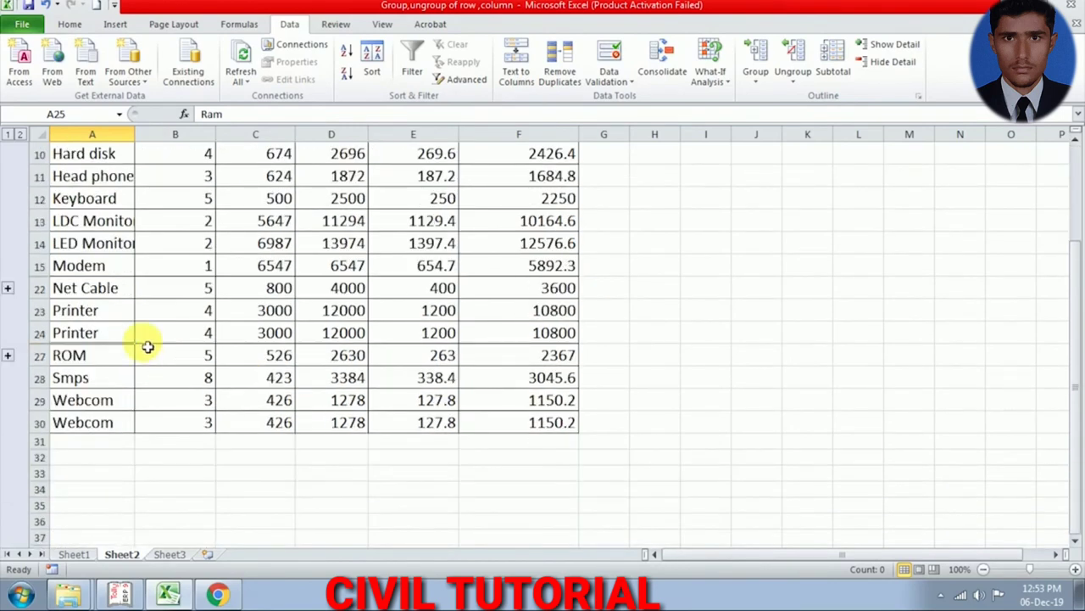
{"action": "left_click", "coordinate": [8, 288]}
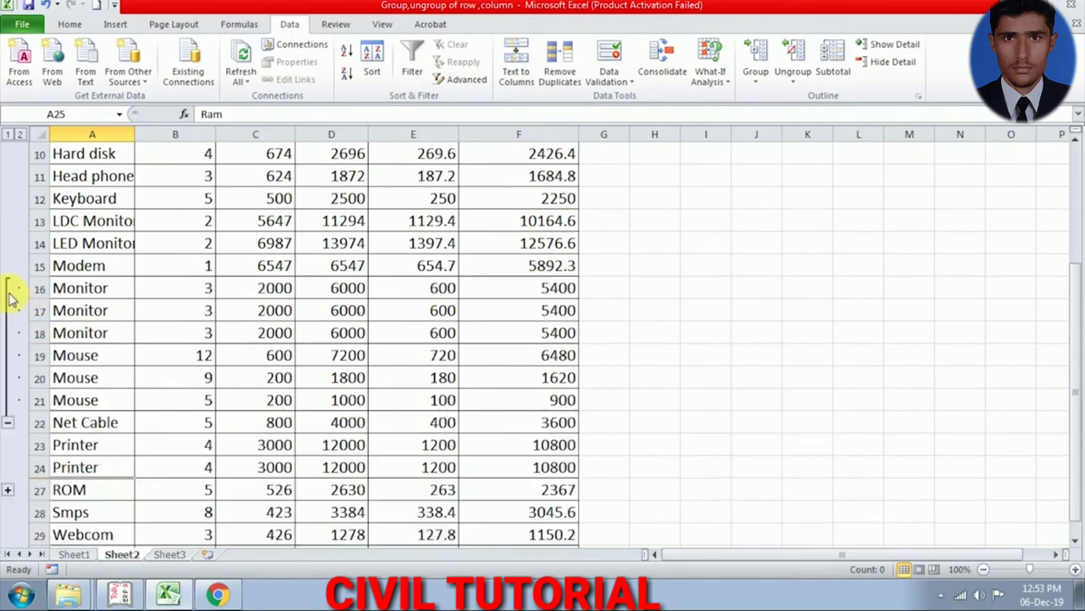
{"action": "left_click", "coordinate": [8, 491]}
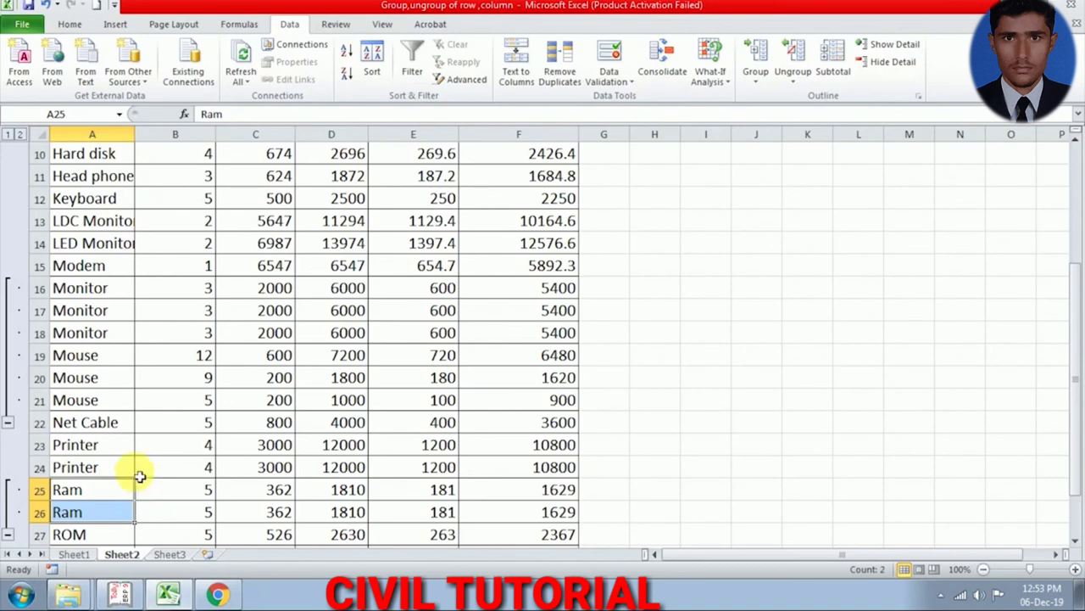
Step: Ungroup the Monitor rows 16–18 (A16:A18)
{"action": "left_click_drag", "start_coordinate": [98, 290], "coordinate": [95, 333]}
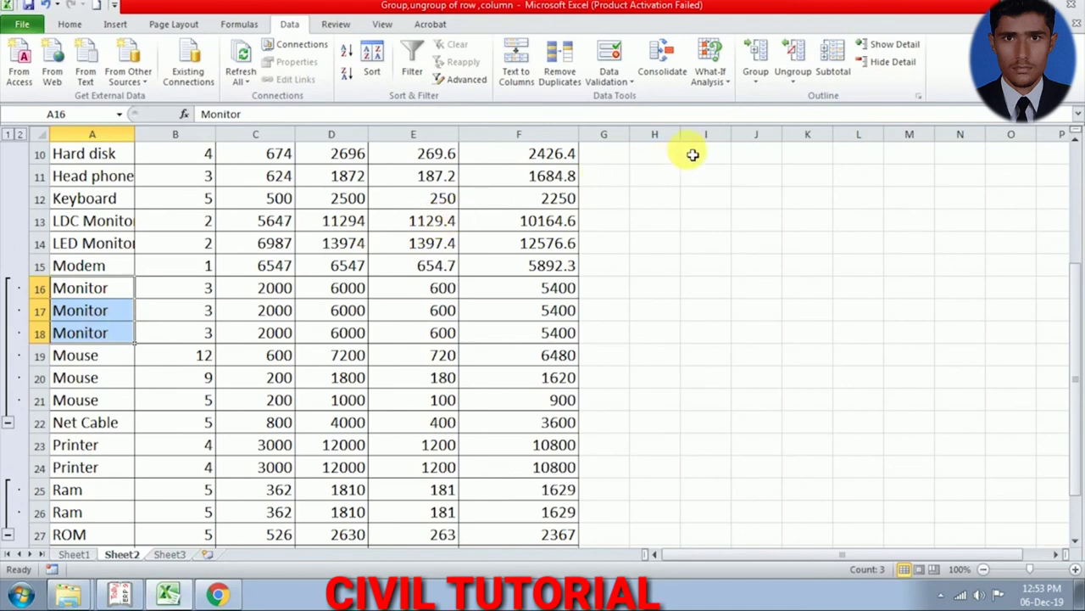
{"action": "left_click", "coordinate": [793, 85]}
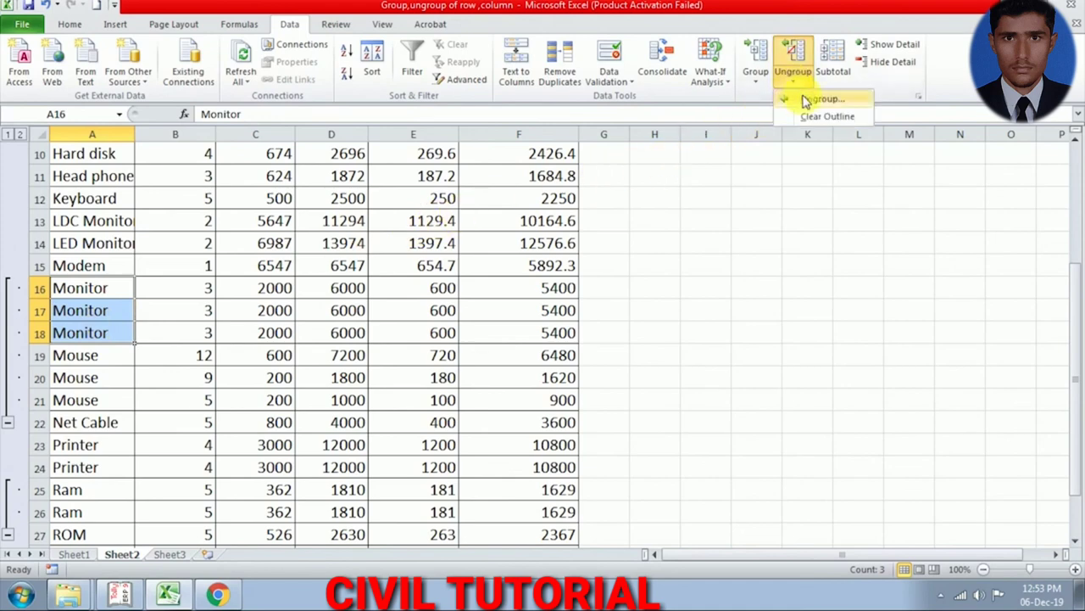
{"action": "left_click", "coordinate": [806, 101]}
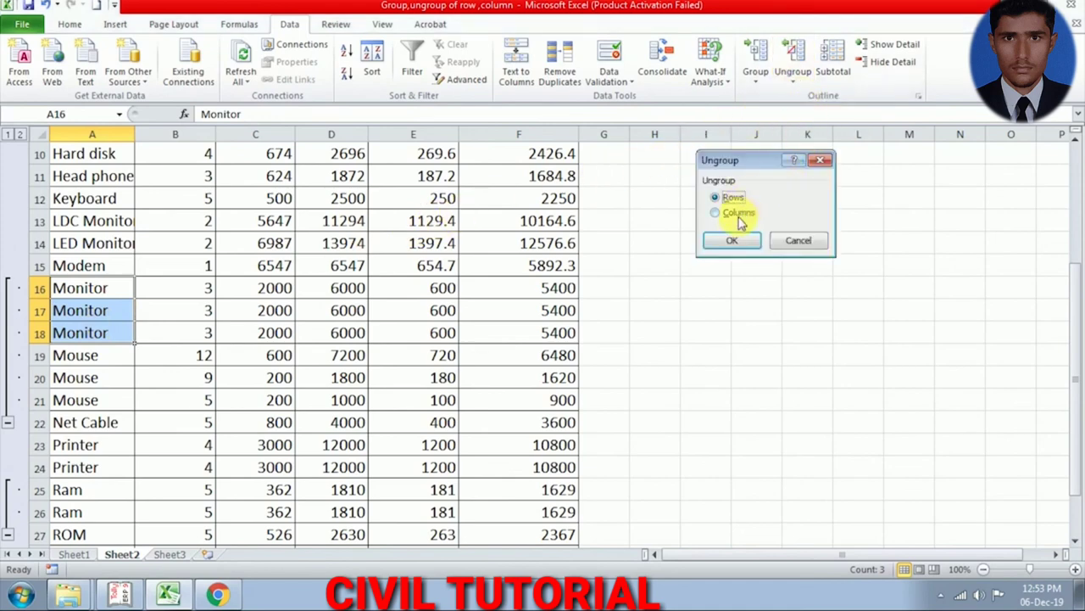
{"action": "left_click", "coordinate": [732, 242]}
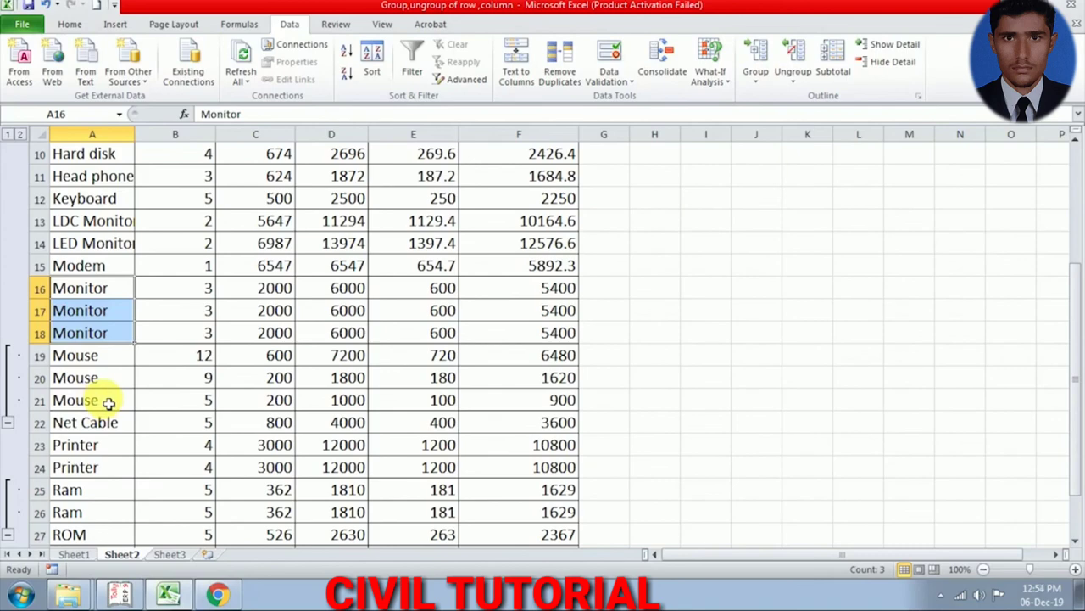
Step: Ungroup the Mouse rows 19–21 (A19:A21)
{"action": "left_click", "coordinate": [109, 382]}
{"action": "left_click_drag", "start_coordinate": [89, 355], "coordinate": [91, 403]}
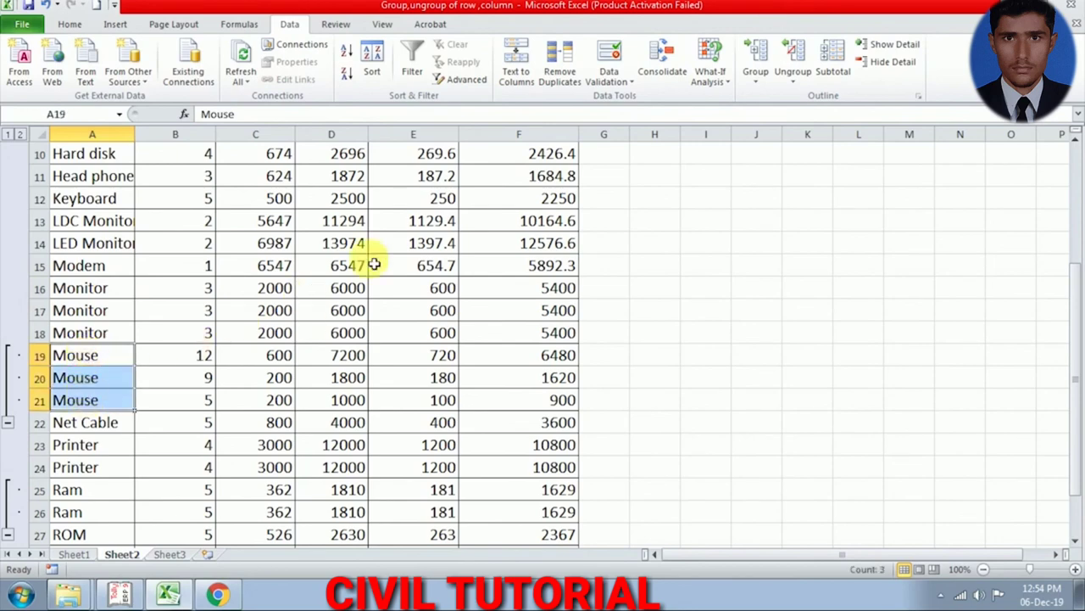
{"action": "left_click", "coordinate": [793, 83]}
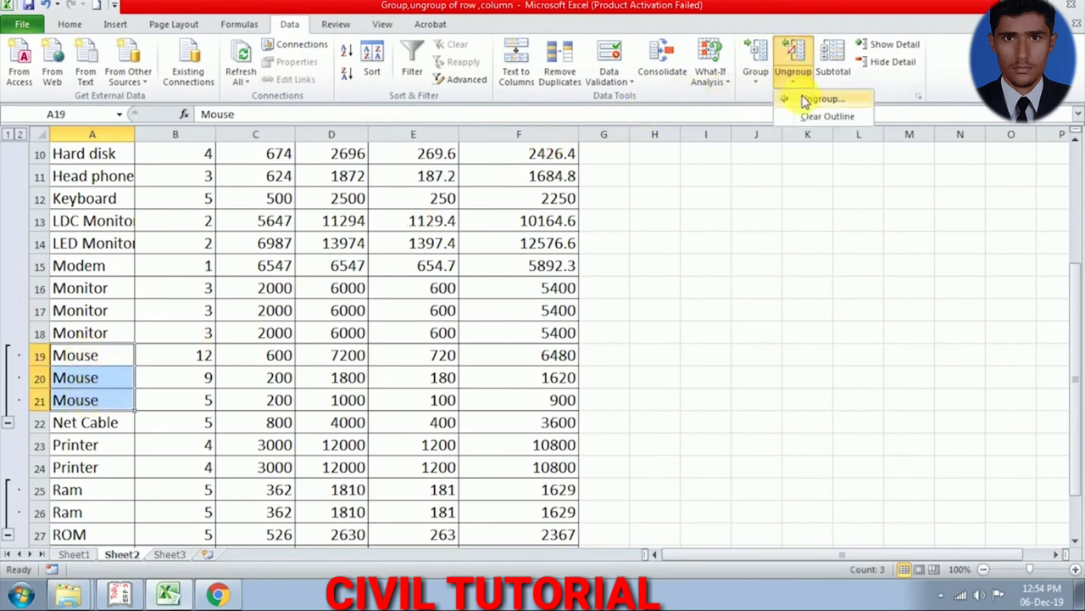
{"action": "left_click", "coordinate": [810, 99]}
{"action": "left_click", "coordinate": [731, 243]}
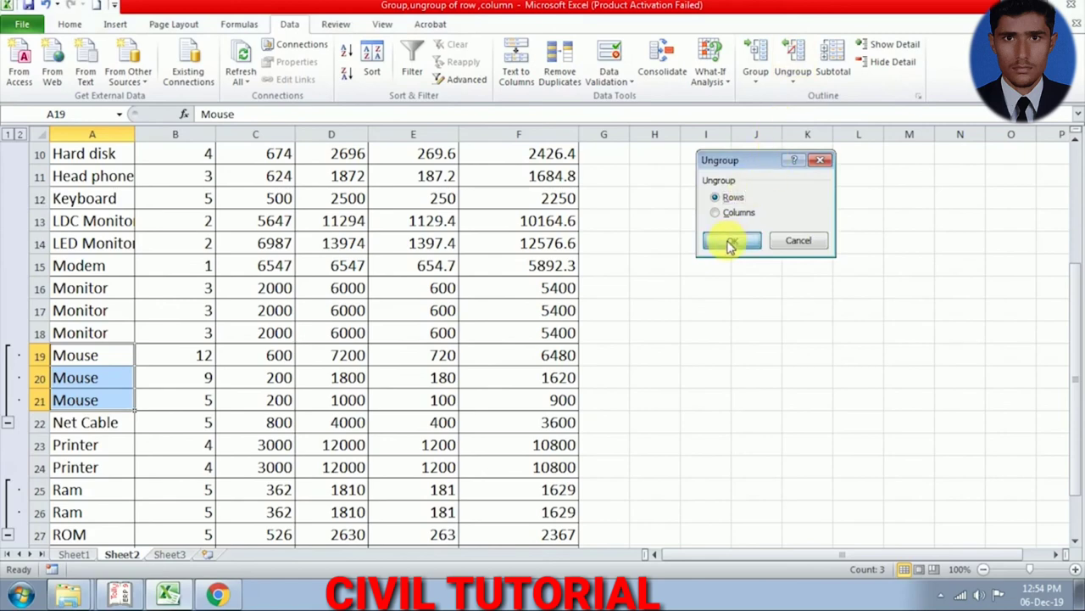
Step: Ungroup the Ram rows 25–26 (A25:A26), leaving no row outline
{"action": "left_click", "coordinate": [89, 426]}
{"action": "scroll", "coordinate": [89, 427], "scroll_direction": "down", "scroll_amount": 2}
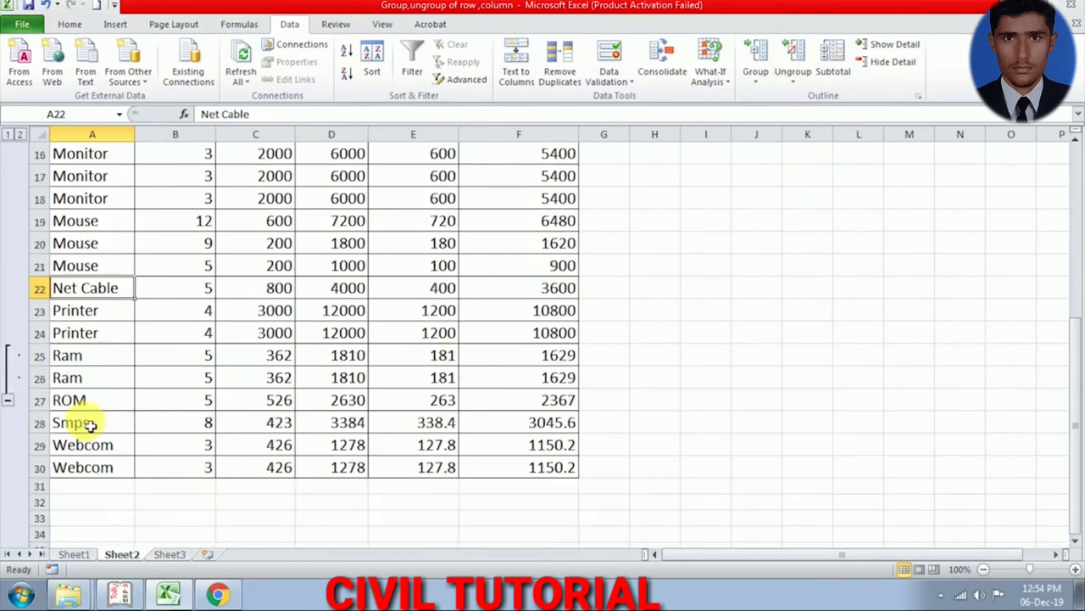
{"action": "left_click", "coordinate": [95, 357]}
{"action": "left_click_drag", "start_coordinate": [96, 356], "coordinate": [99, 380]}
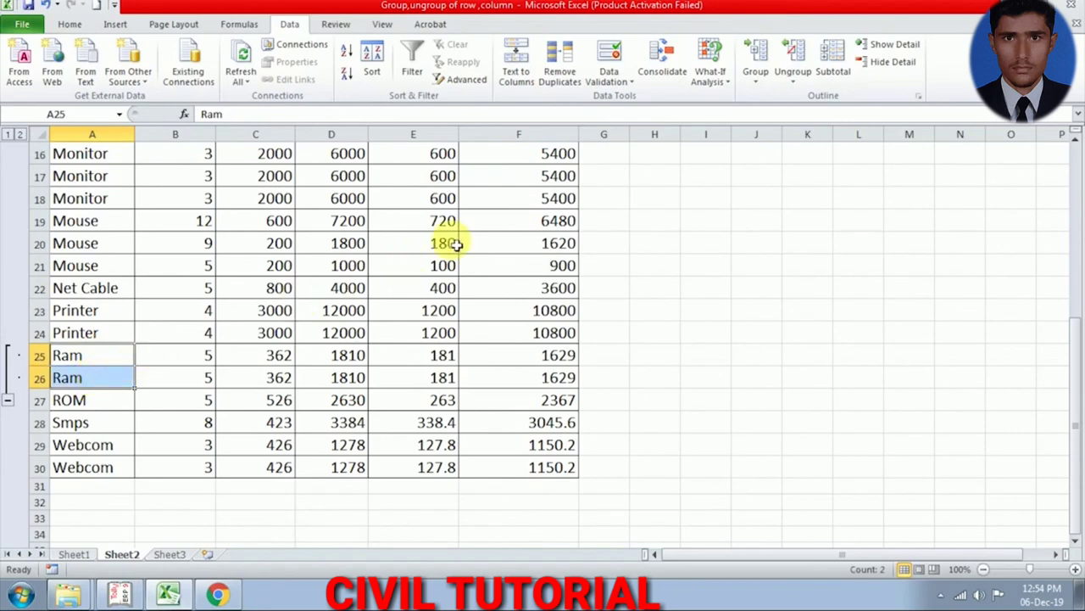
{"action": "left_click", "coordinate": [791, 78]}
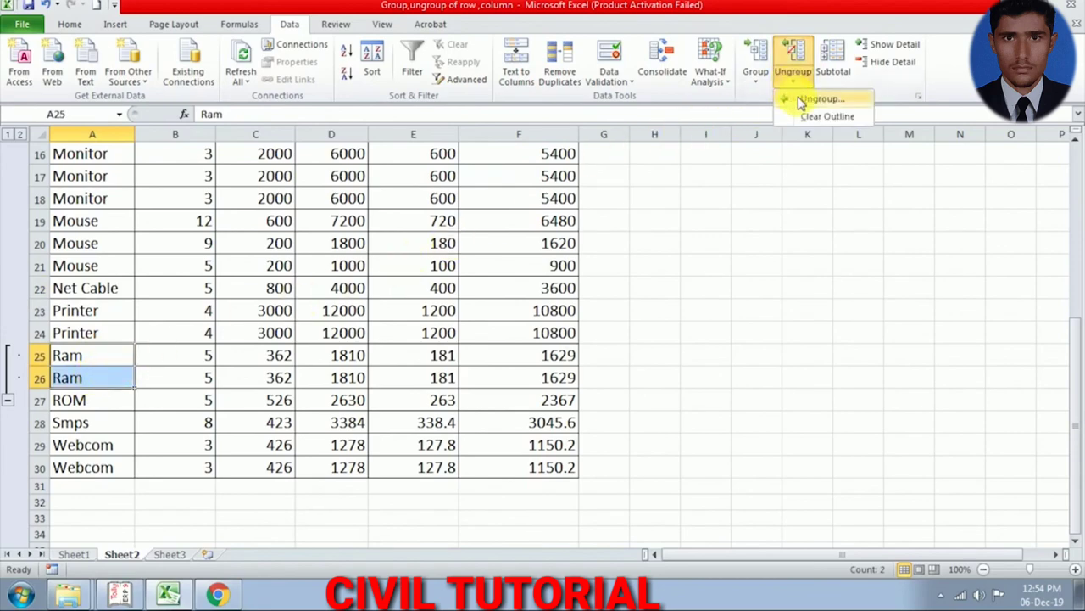
{"action": "left_click", "coordinate": [809, 97]}
{"action": "scroll", "coordinate": [197, 404], "scroll_direction": "up", "scroll_amount": 3}
{"action": "scroll", "coordinate": [195, 416], "scroll_direction": "up", "scroll_amount": 1}
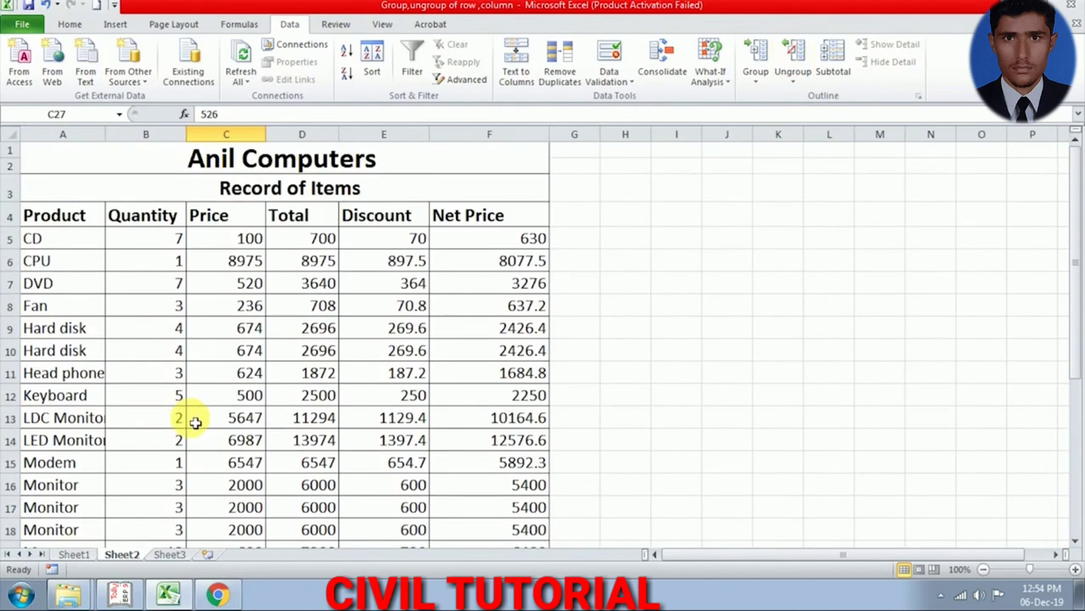